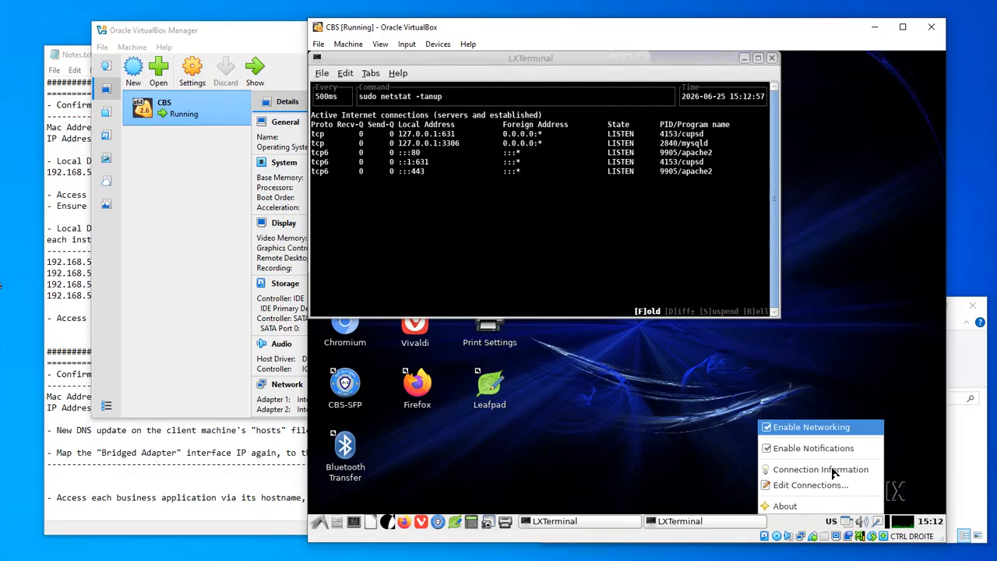
Open the virtual machine's network connection information, reposition its window and highlight the IPv4 address.
click(820, 470)
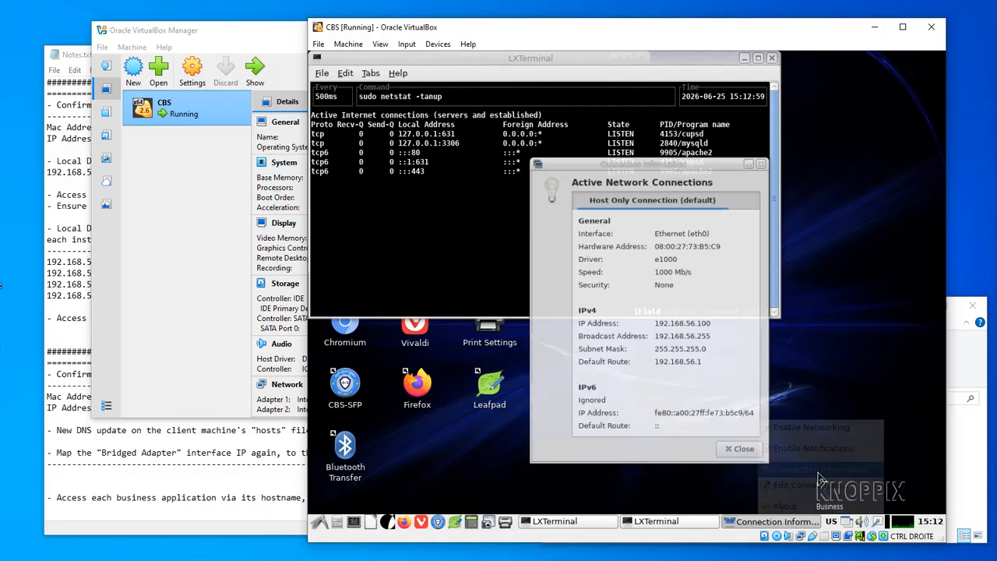
drag(690, 130, 856, 165)
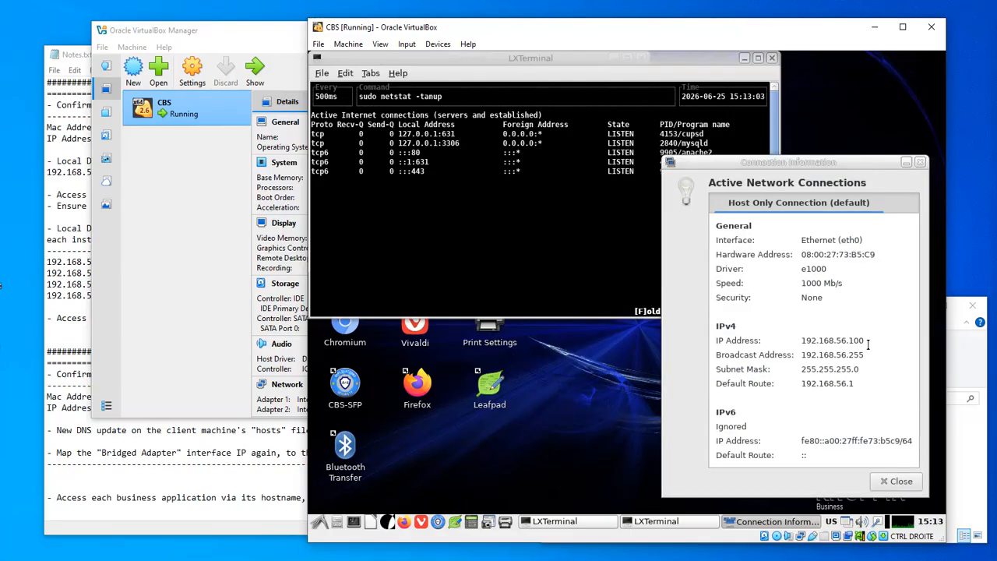
drag(867, 345, 802, 336)
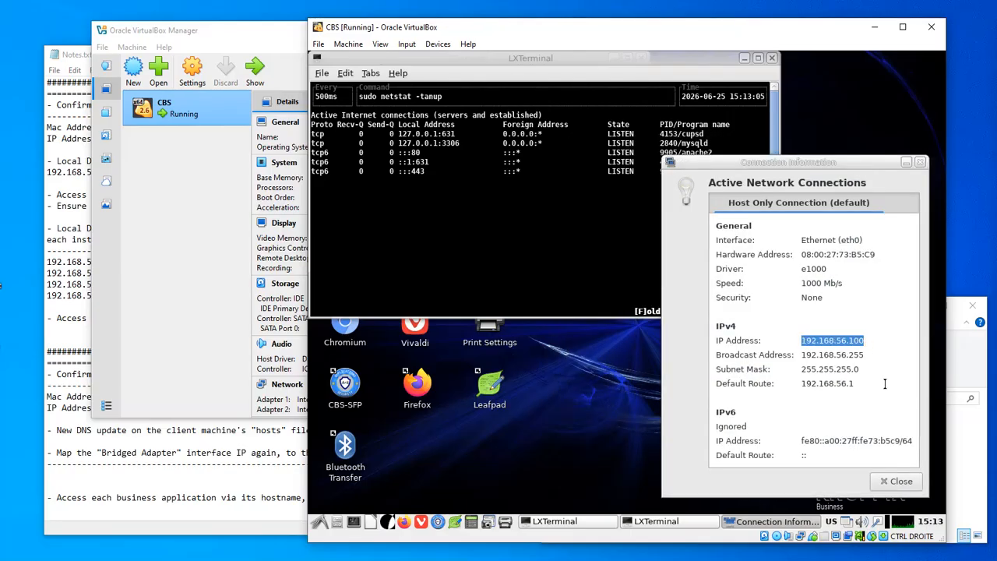
Review both scenarios in Notes.txt, focusing on the first scenario's instruction to confirm the Host-Only Adapter's MAC and IP addressing.
click(96, 452)
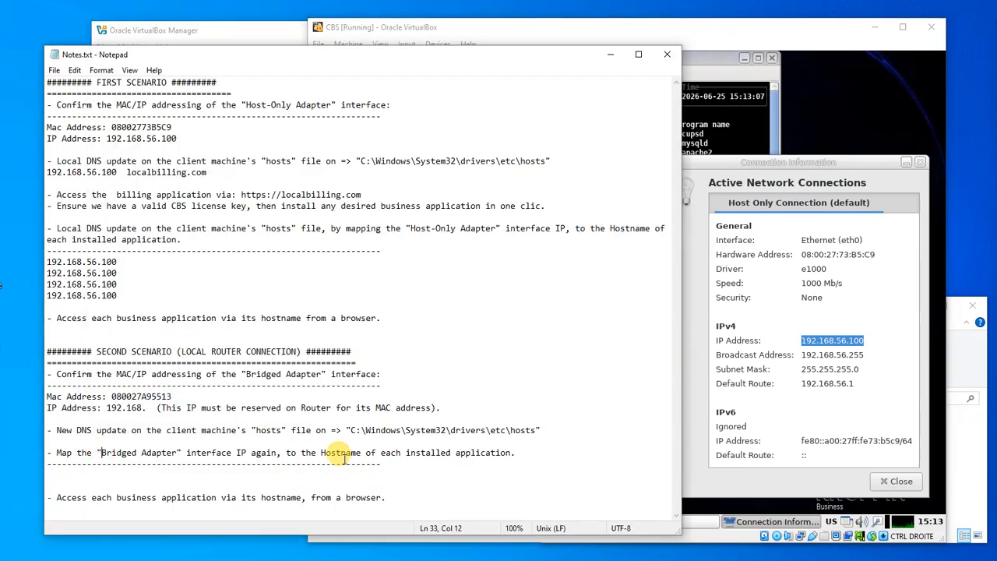
drag(404, 495, 28, 353)
drag(384, 319, 22, 76)
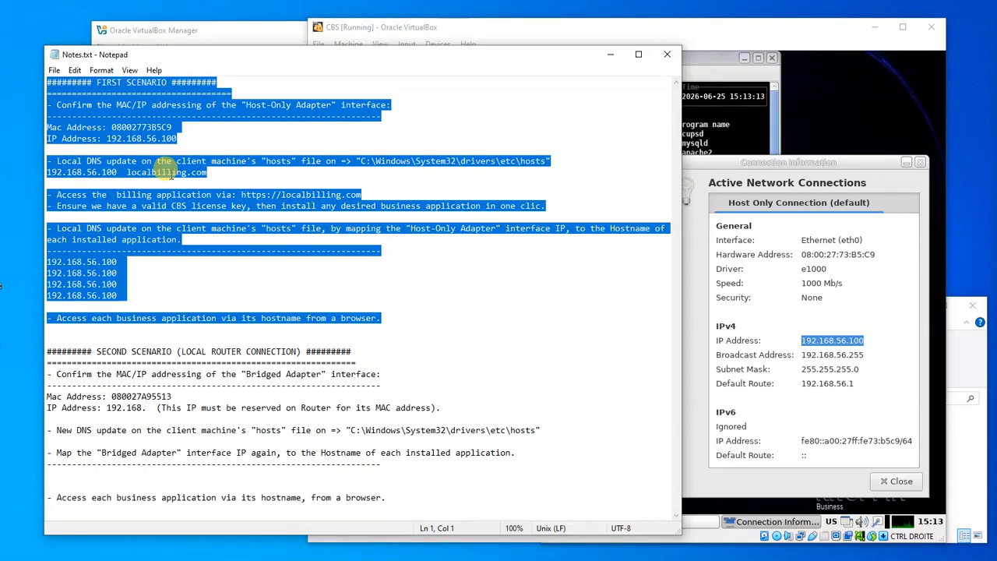
click(168, 172)
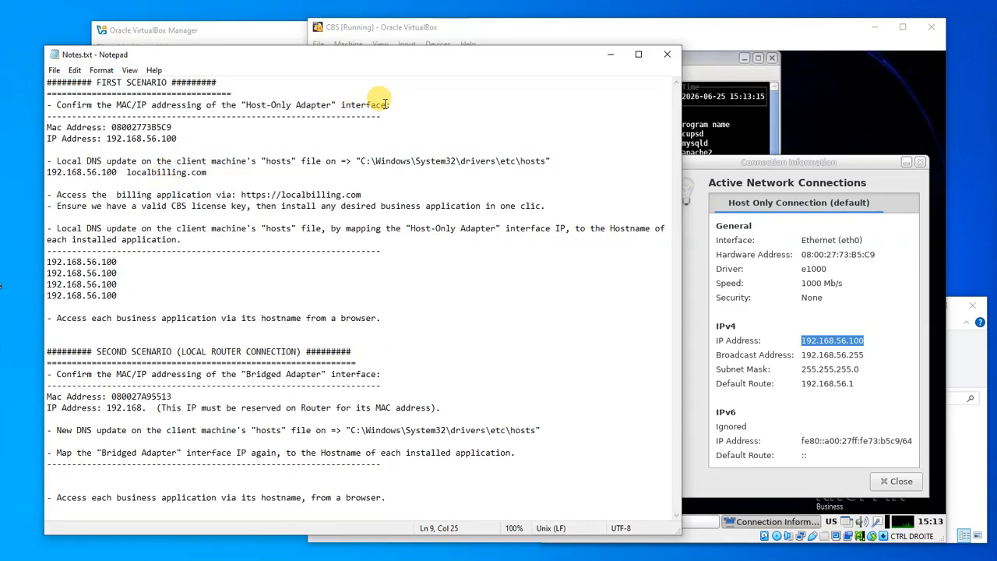
drag(392, 103, 215, 104)
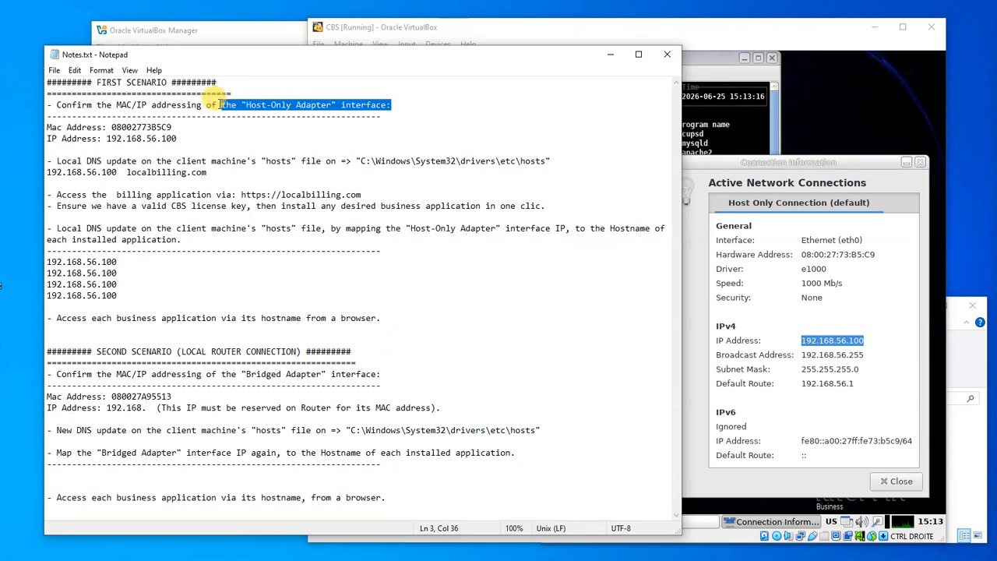
click(231, 151)
click(225, 31)
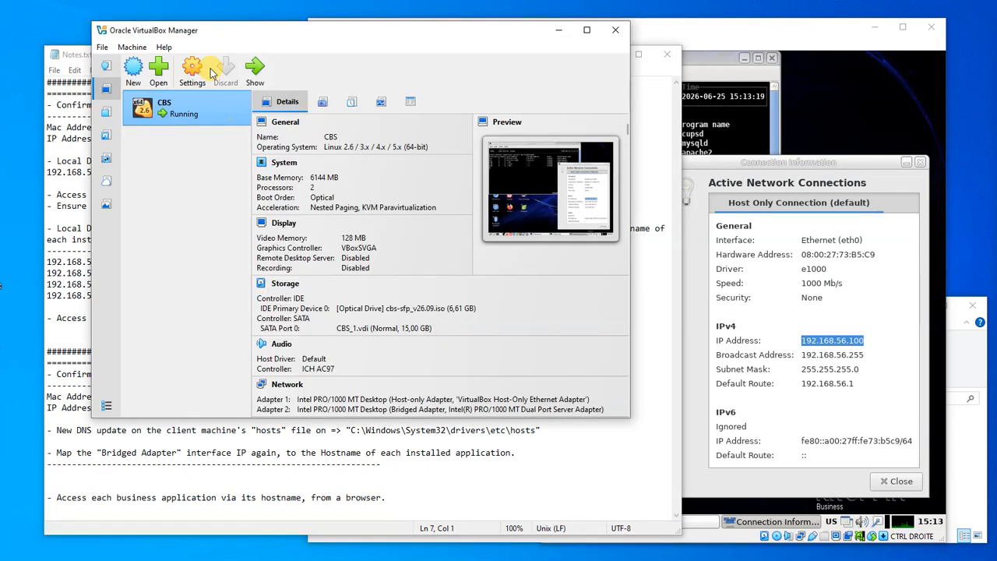
click(61, 204)
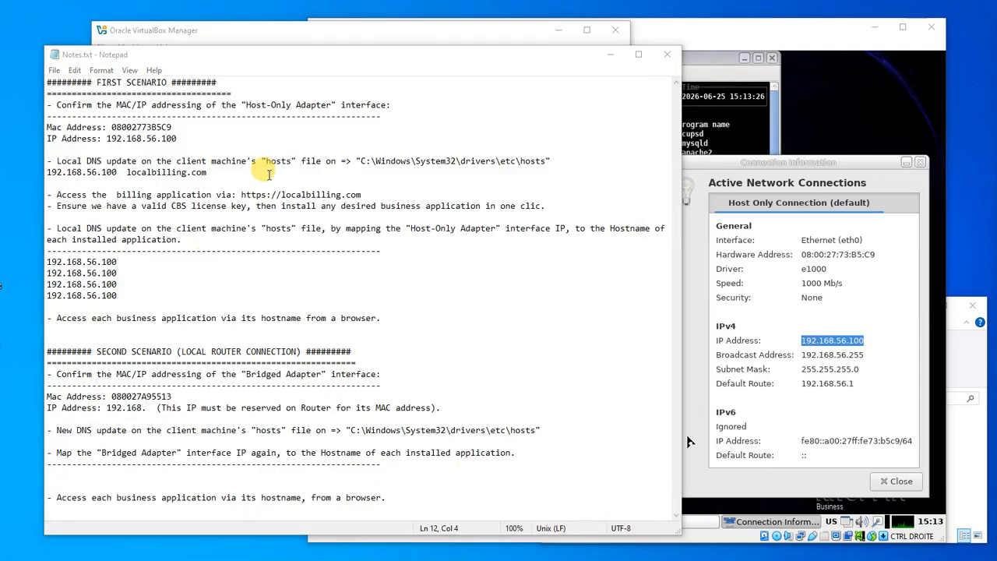
click(195, 136)
drag(195, 136, 36, 103)
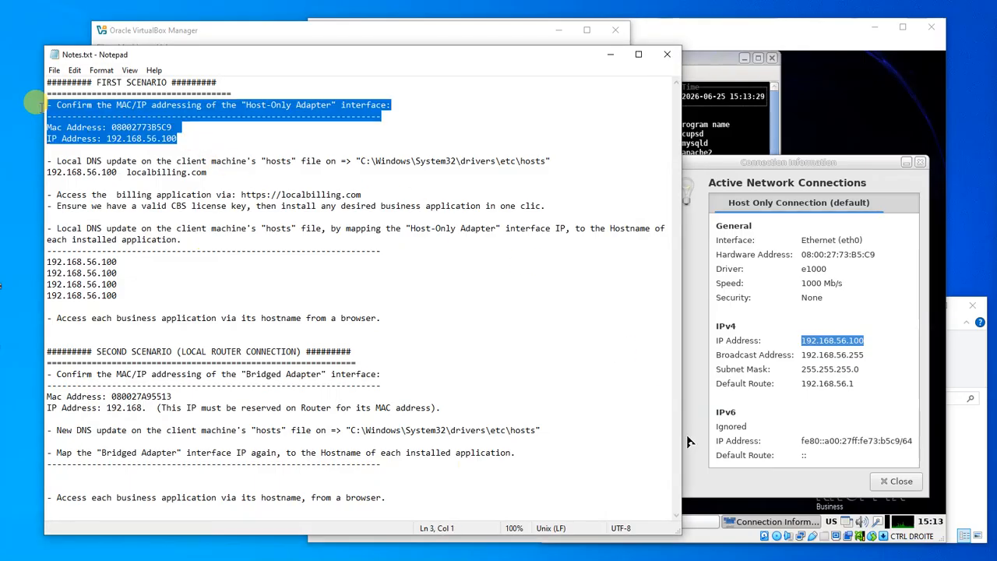
Open the CBS virtual machine's network settings for Adapter 1 in VirtualBox Manager.
click(215, 35)
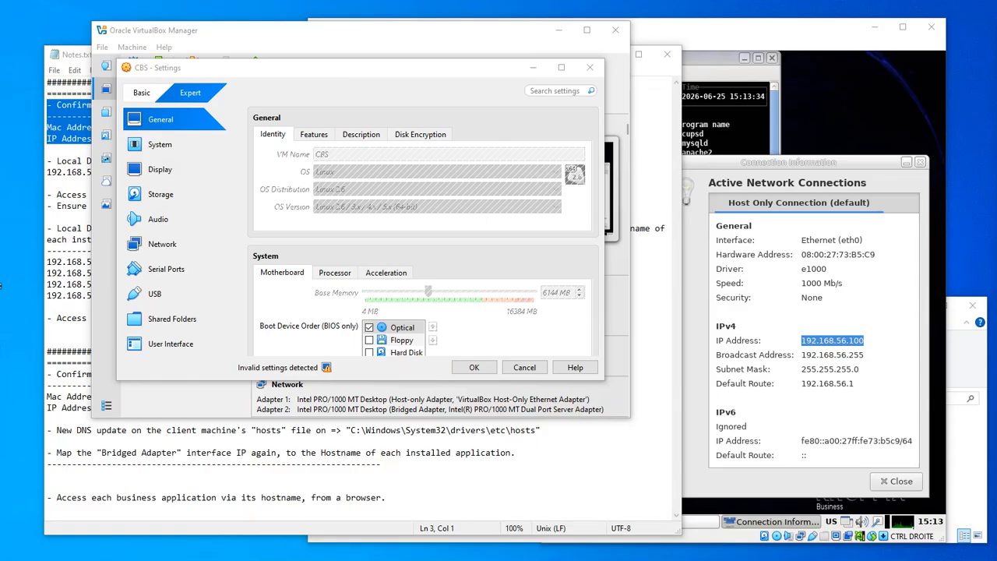
click(164, 244)
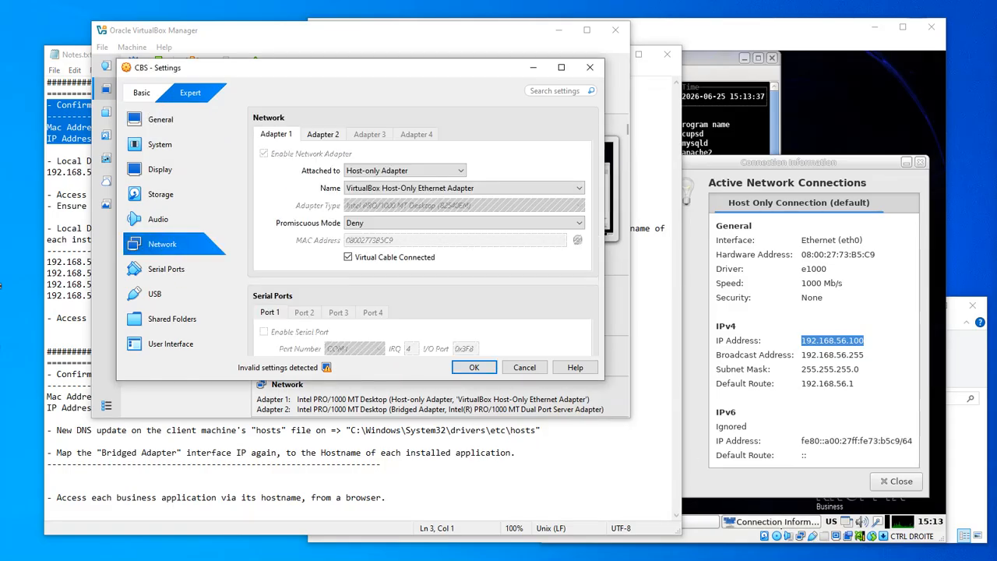
click(779, 558)
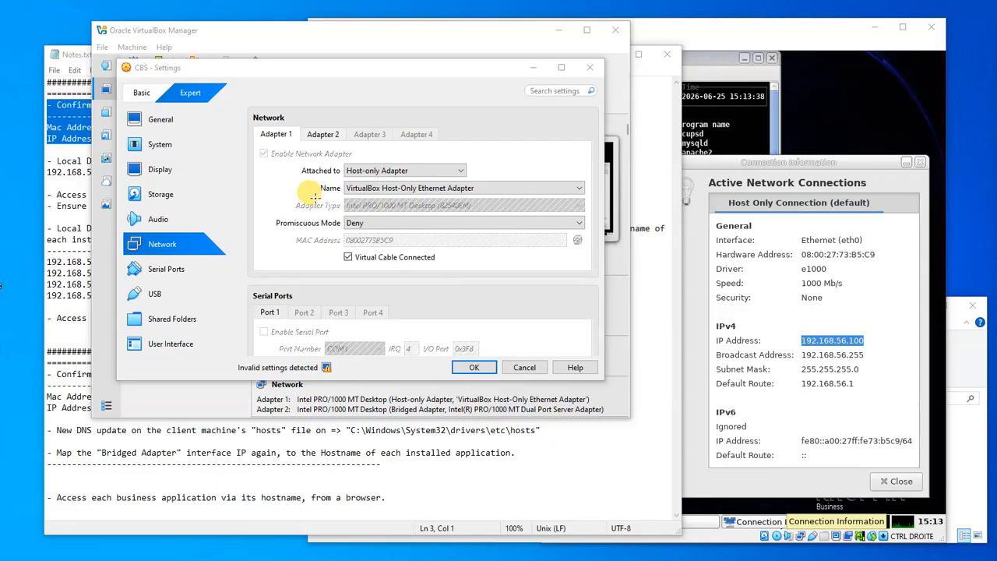
Compare Adapter 1's attachment type and MAC address with the guest's Host Only Connection details, and check its IPv4 address.
drag(295, 159, 472, 179)
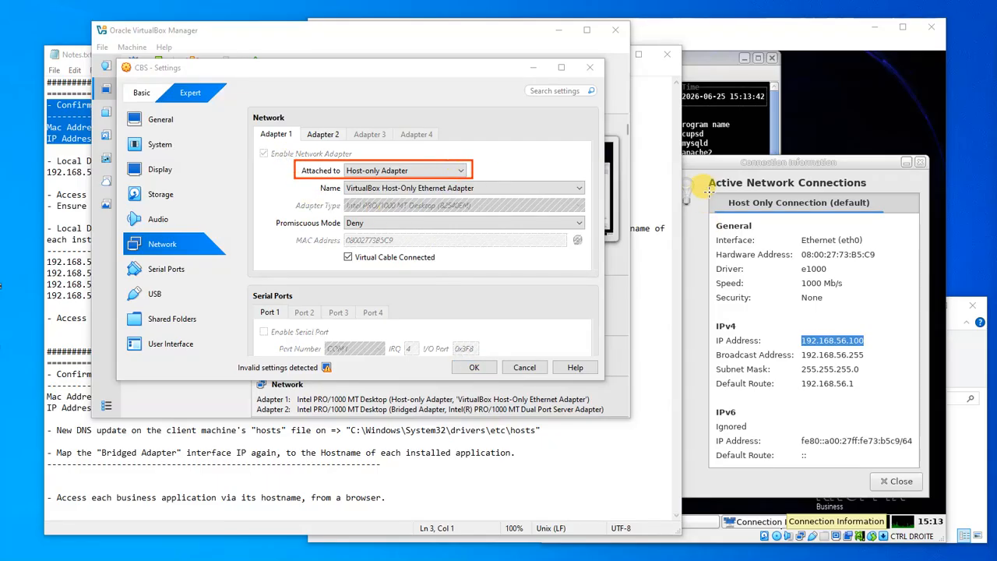
drag(718, 193, 827, 208)
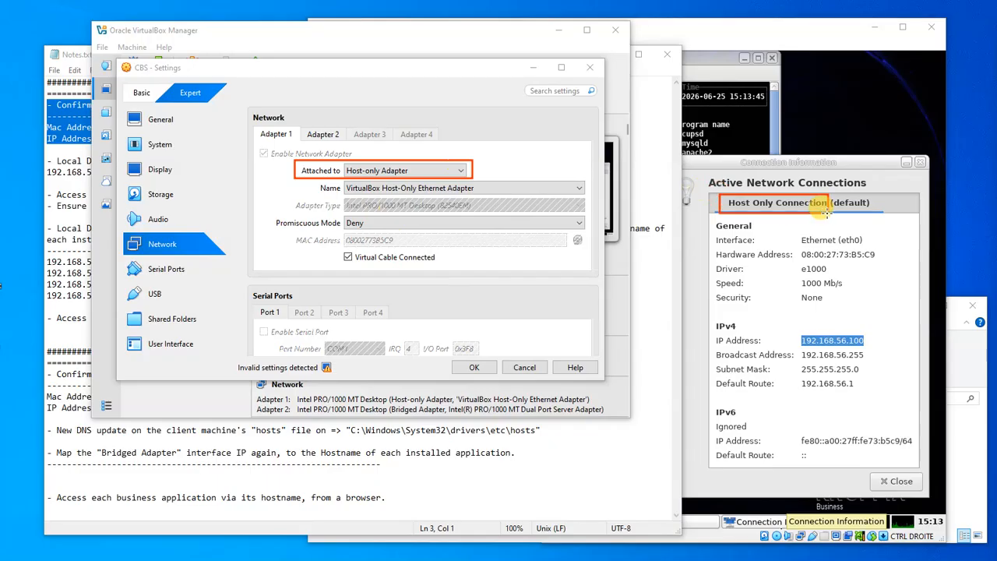
drag(293, 232, 401, 244)
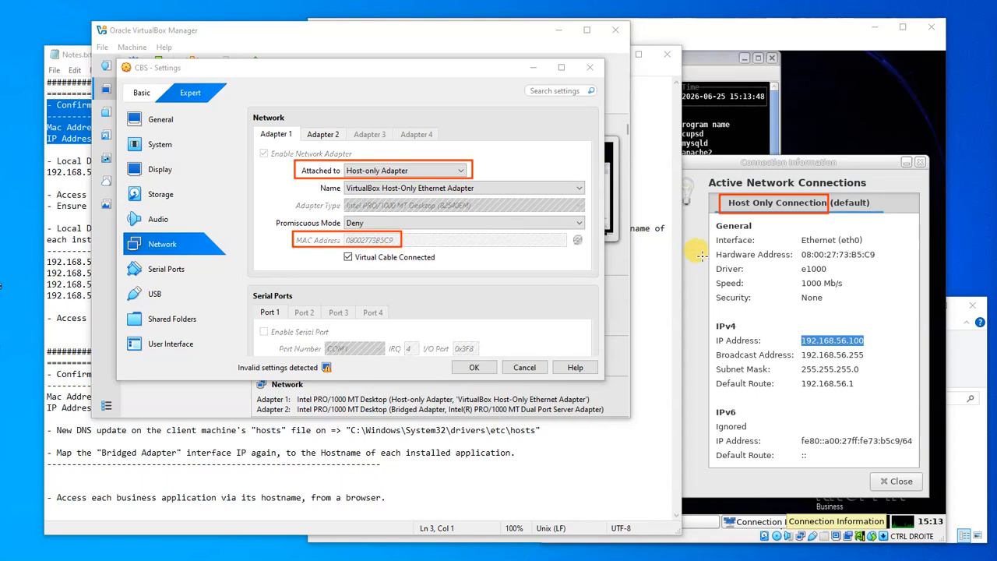
drag(710, 246, 884, 262)
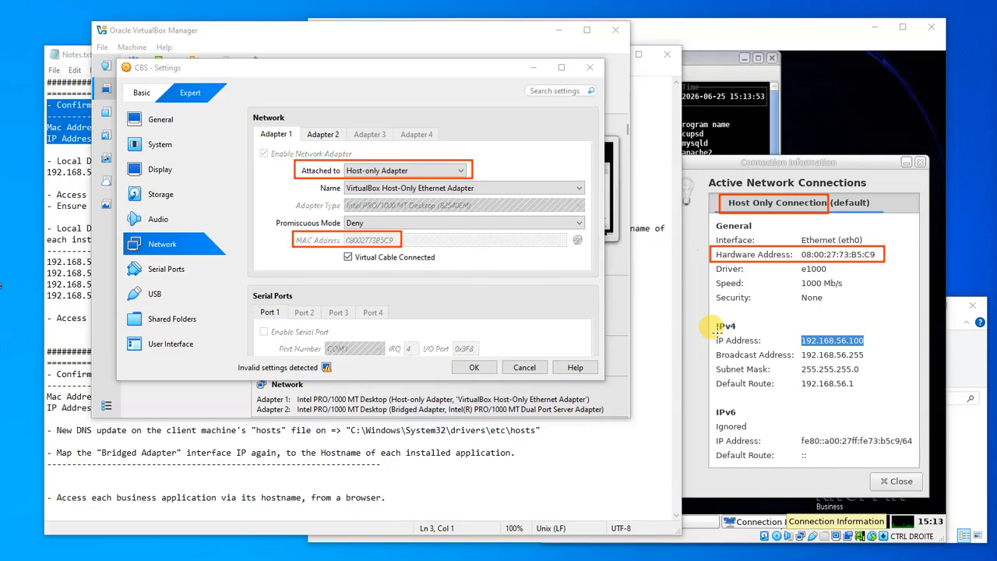
drag(712, 332, 866, 351)
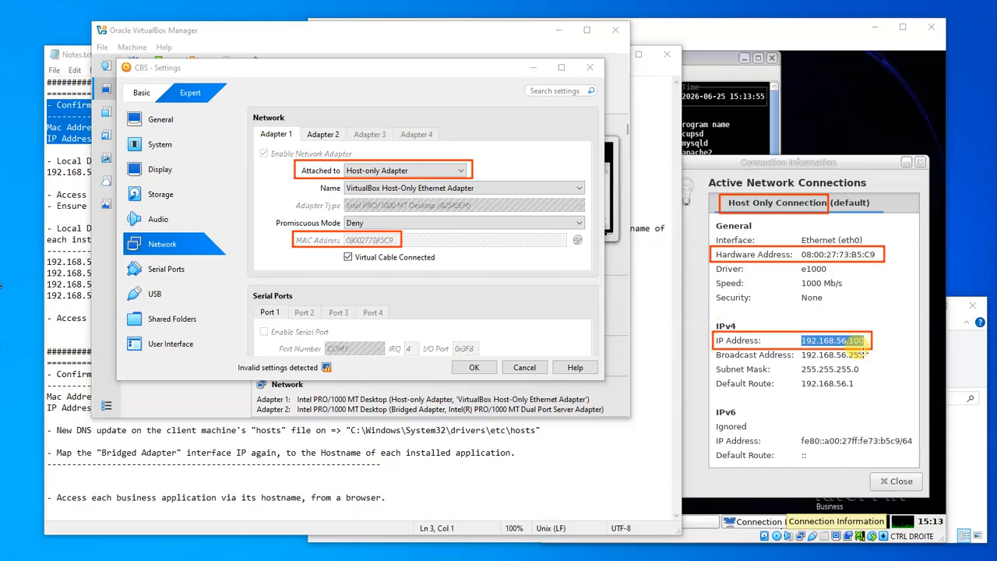
key(ctrl+z)
key(ctrl+z)
key(ctrl+z)
key(ctrl+z)
key(ctrl+z)
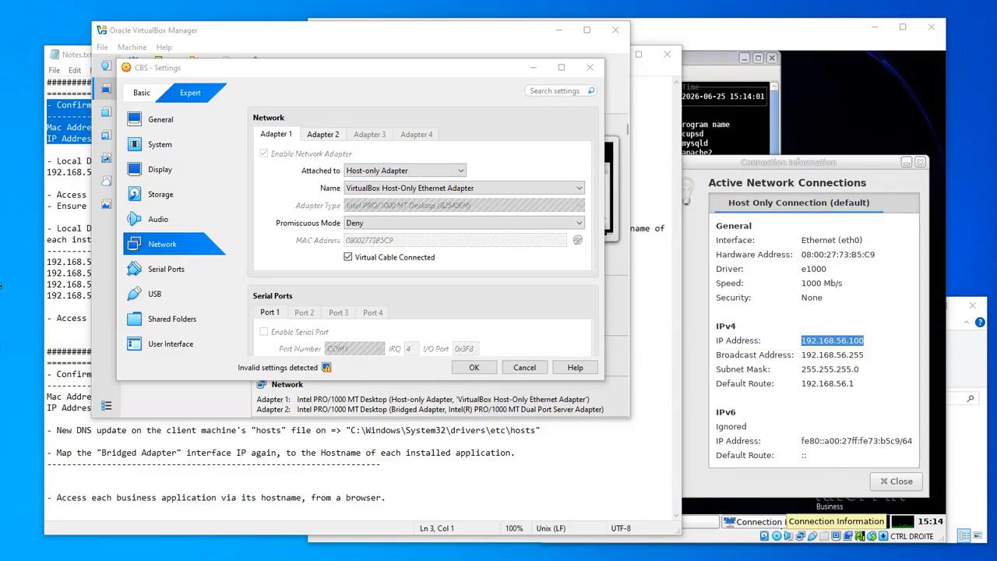
Close the guest's connection information window and dismiss the CBS settings without saving.
click(917, 537)
click(896, 481)
click(208, 366)
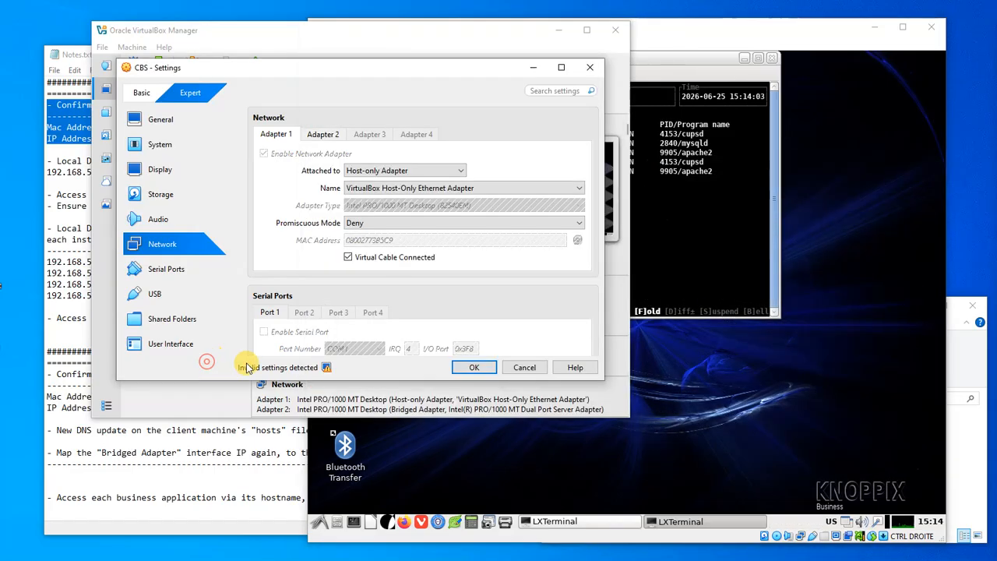
click(524, 367)
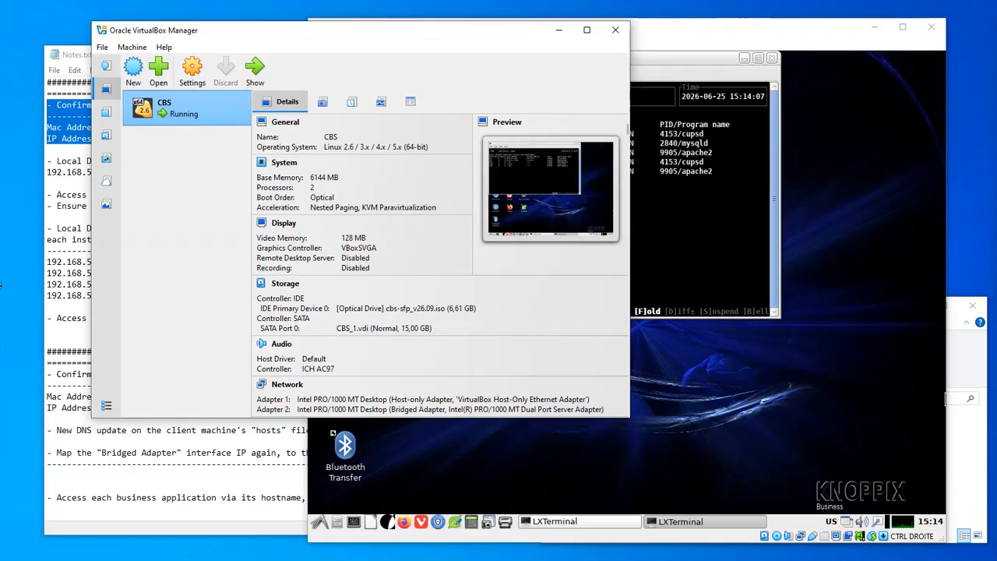
click(946, 399)
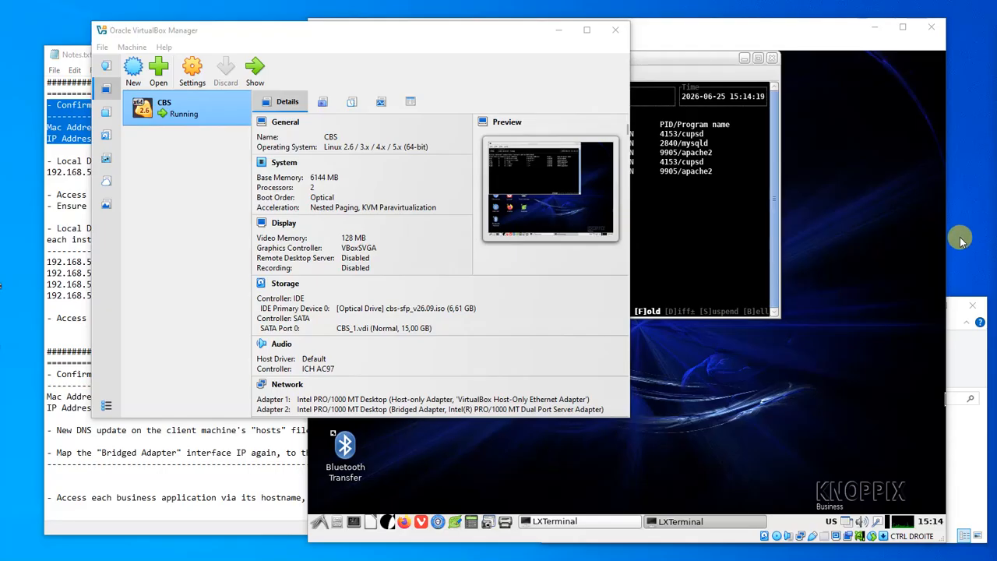
Review the hosts file path and the localbilling.com mapping under the first scenario's local DNS update in Notes.txt.
click(81, 434)
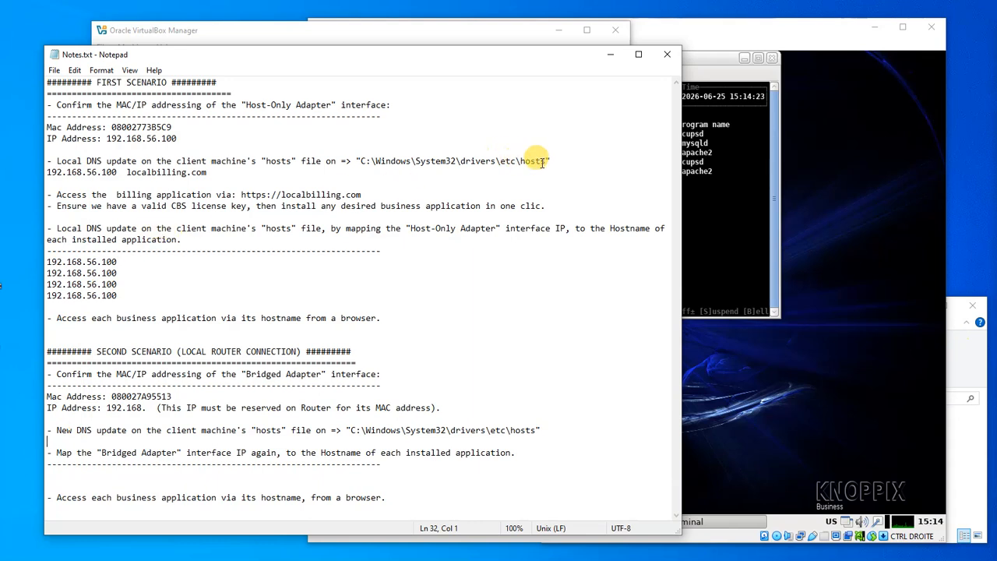
drag(545, 161, 373, 160)
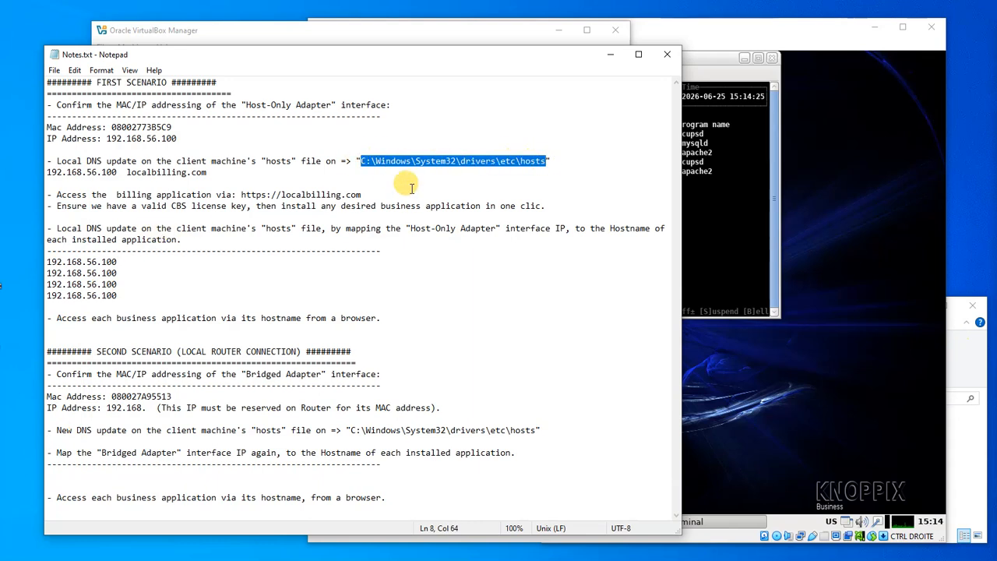
click(212, 173)
drag(212, 173, 31, 150)
drag(207, 172, 33, 167)
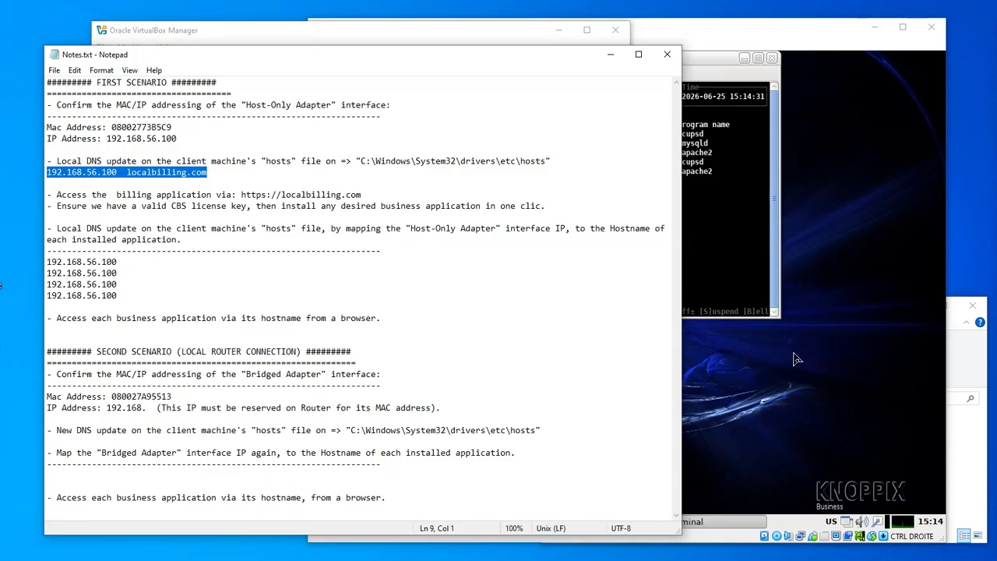
Copy the hosts file from C:\Windows\System32\drivers\etc to the desktop, checking the folder against the path in the notes.
click(989, 362)
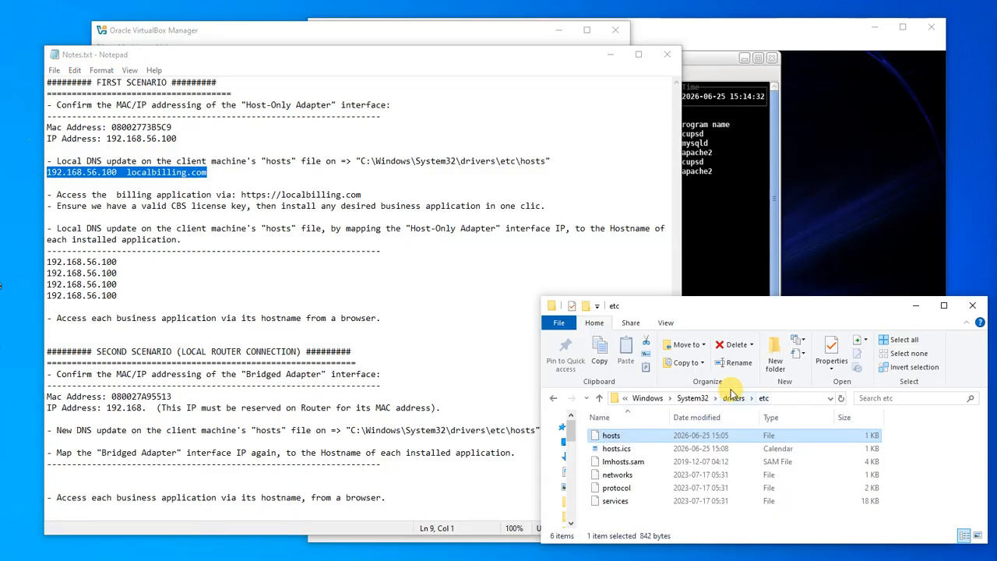
drag(546, 161, 356, 161)
click(798, 310)
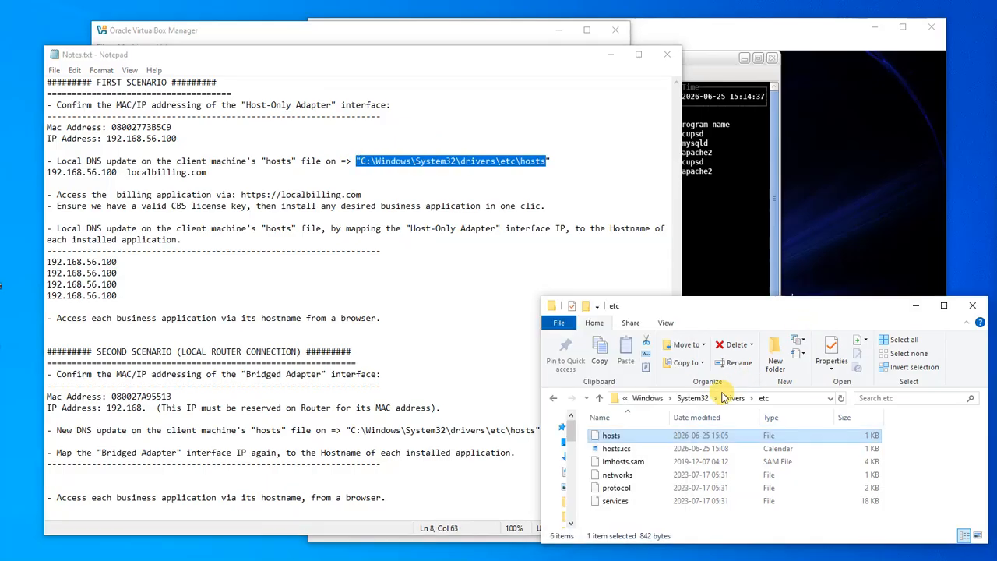
right_click(608, 437)
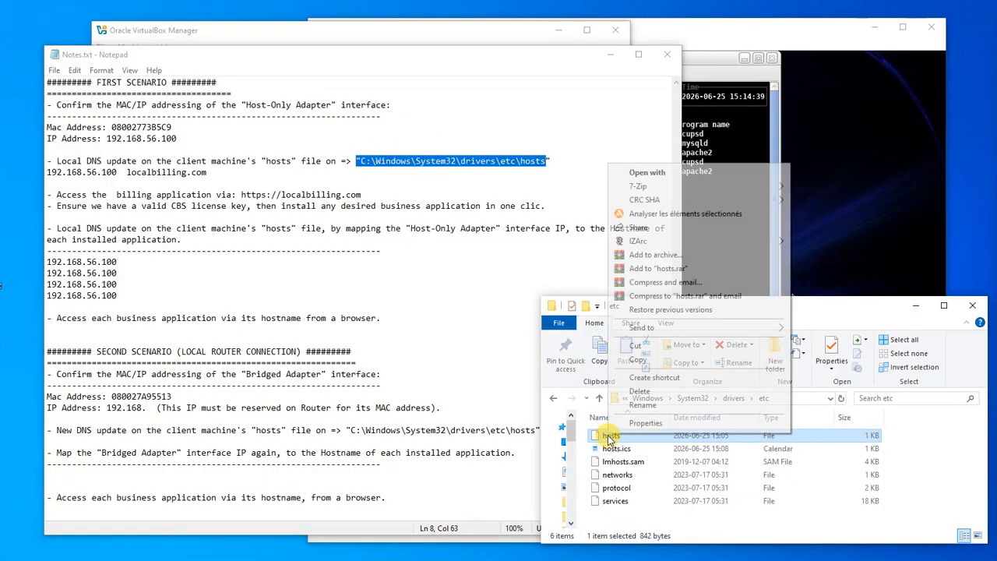
click(638, 361)
right_click(23, 314)
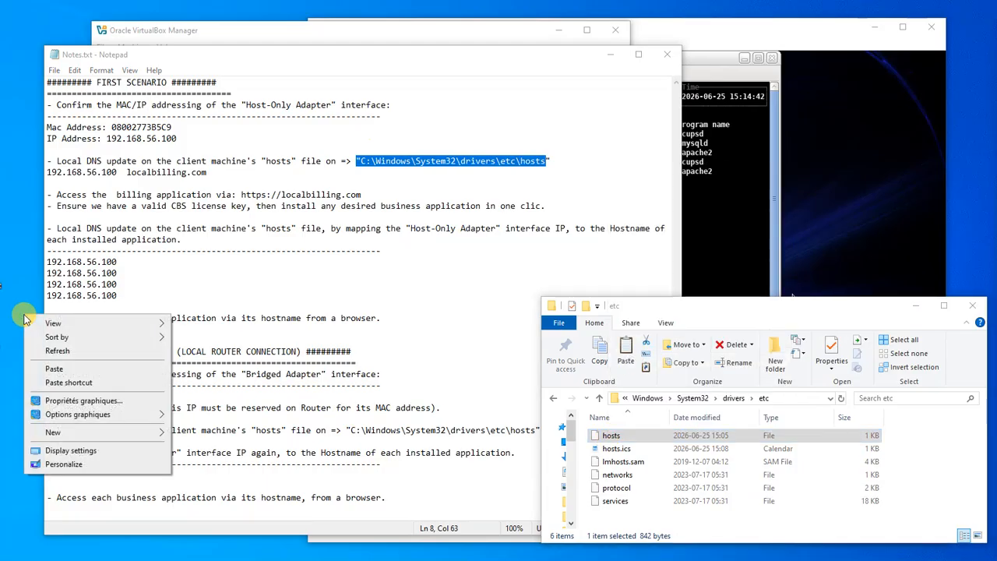
click(51, 370)
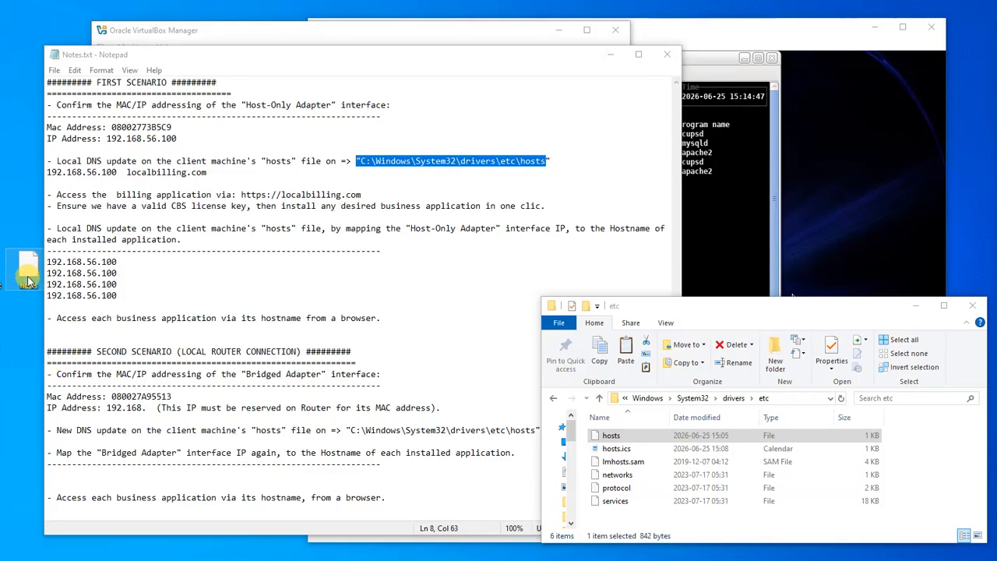
Open the desktop copy of the hosts file in Notepad.
double_click(27, 280)
click(413, 373)
click(549, 470)
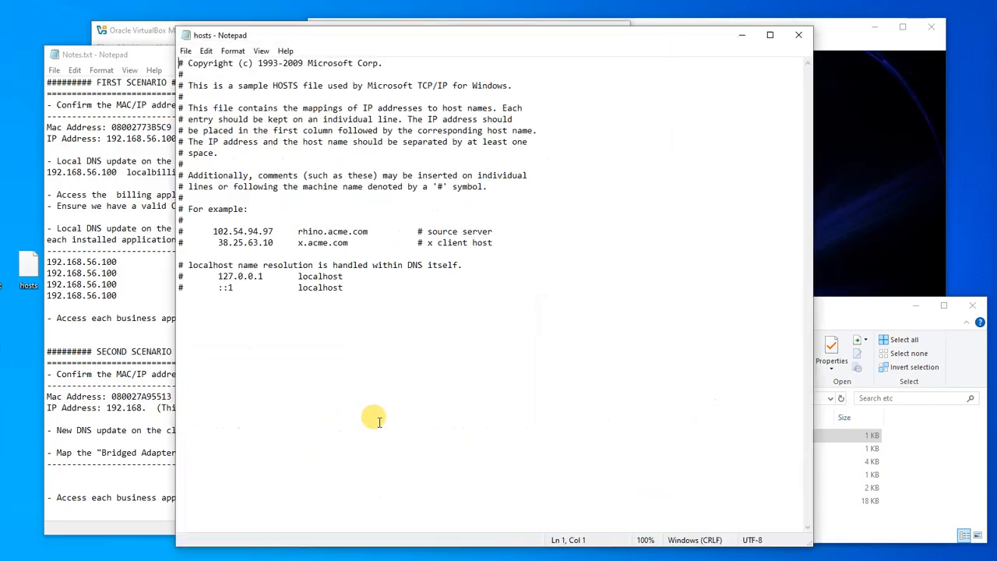
Copy the 192.168.56.100 localbilling.com mapping from Notes.txt onto a new line at the end of the desktop hosts file.
click(120, 241)
click(204, 172)
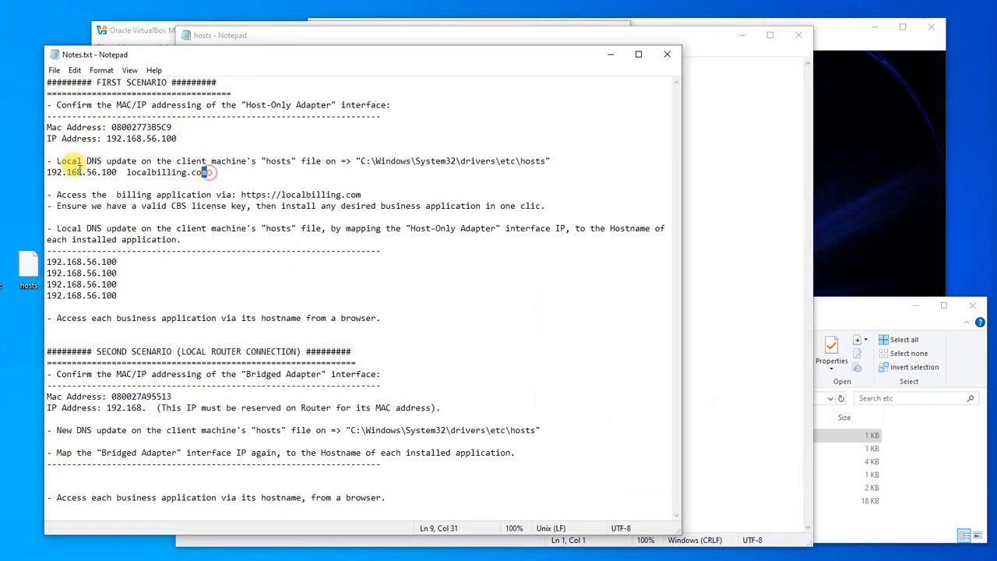
drag(76, 167, 47, 172)
right_click(72, 176)
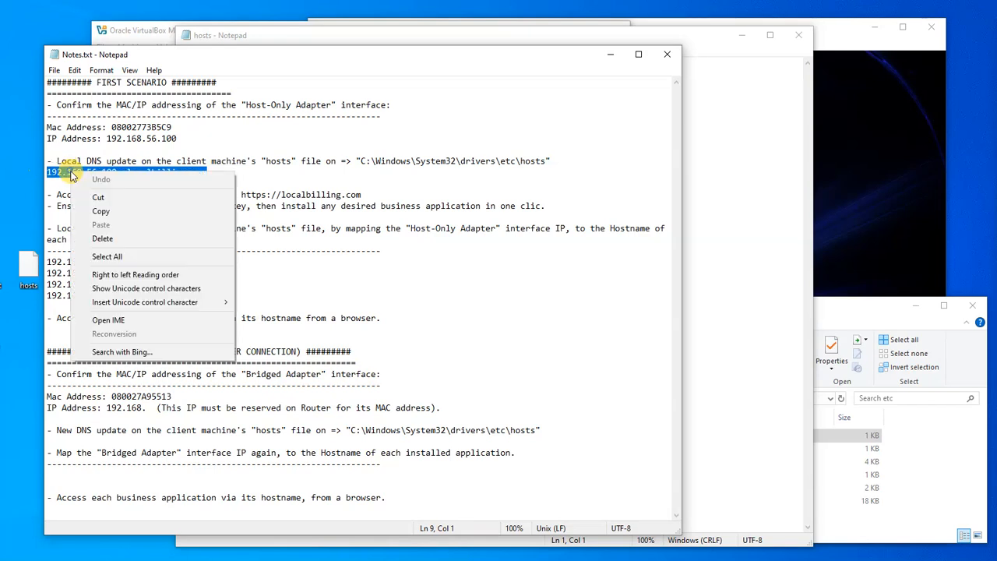
click(101, 211)
click(696, 259)
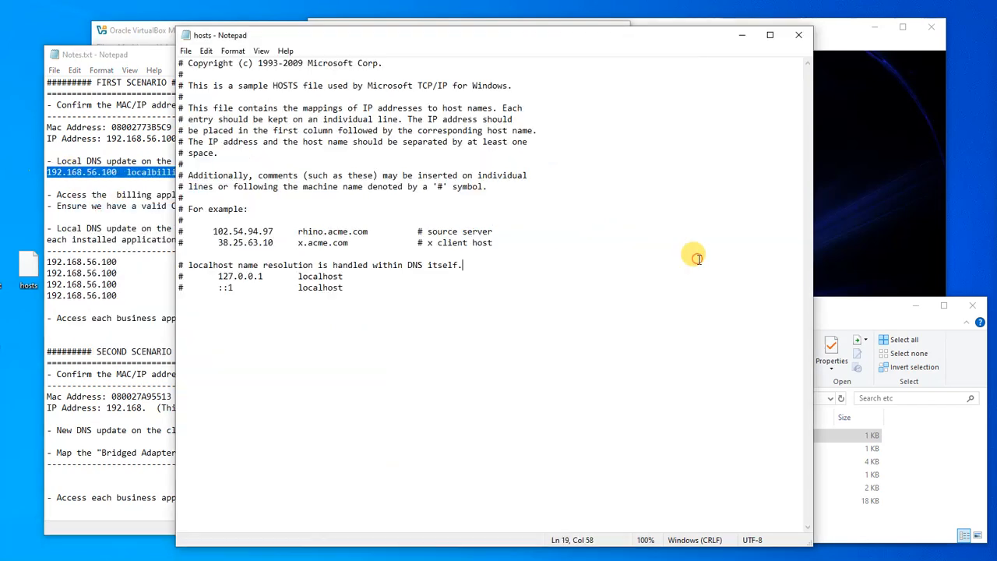
right_click(193, 294)
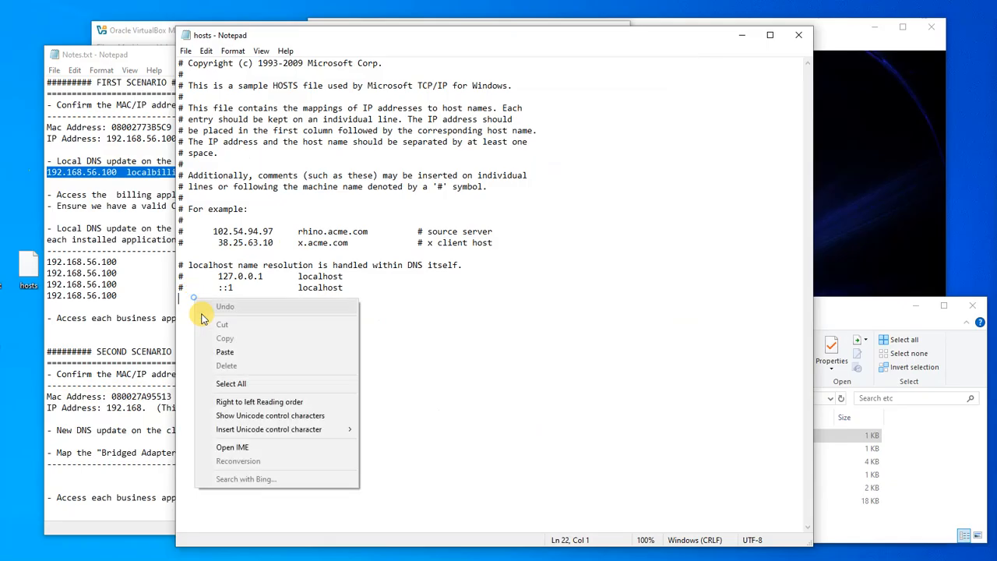
click(234, 348)
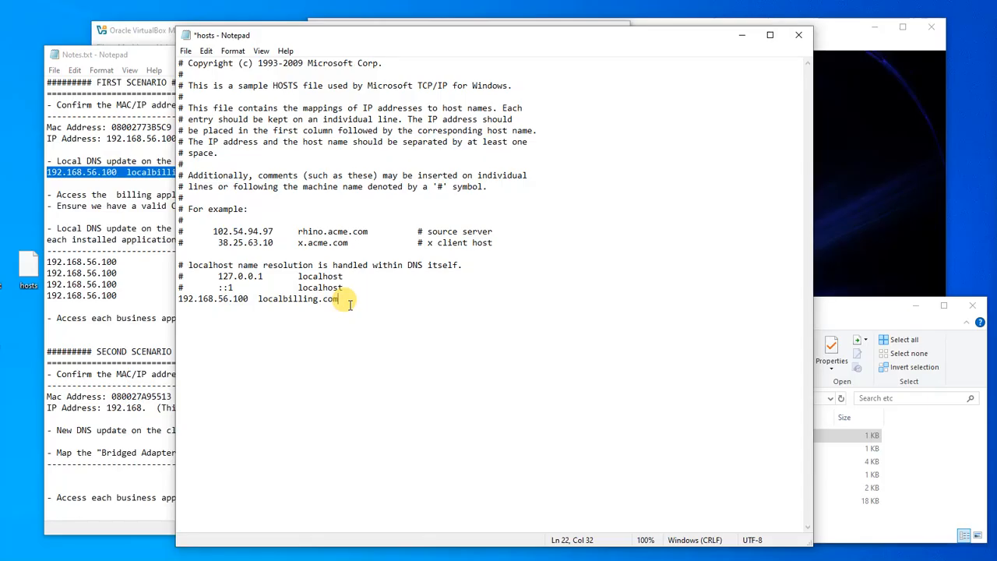
Save the edited hosts file and close it.
click(185, 51)
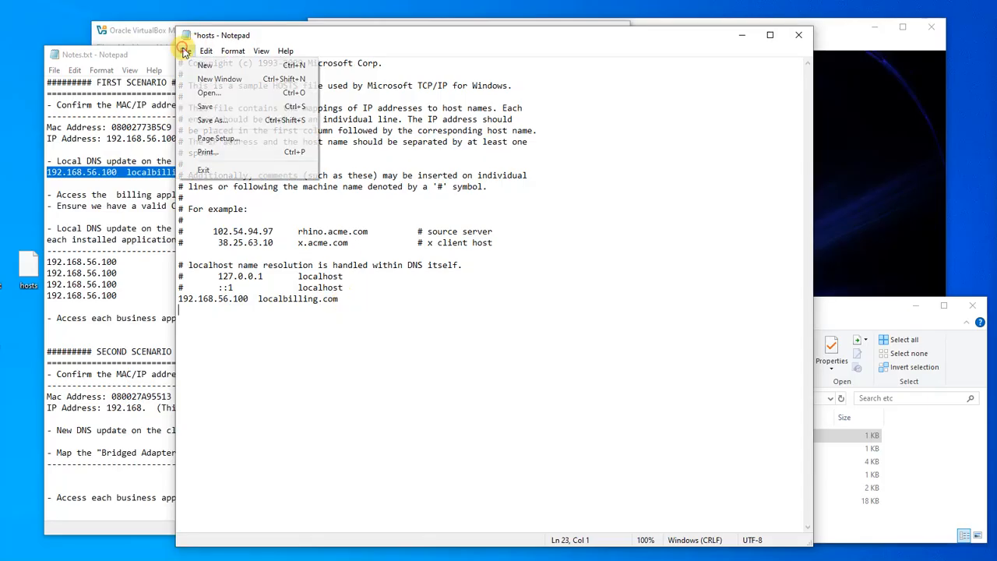
click(222, 109)
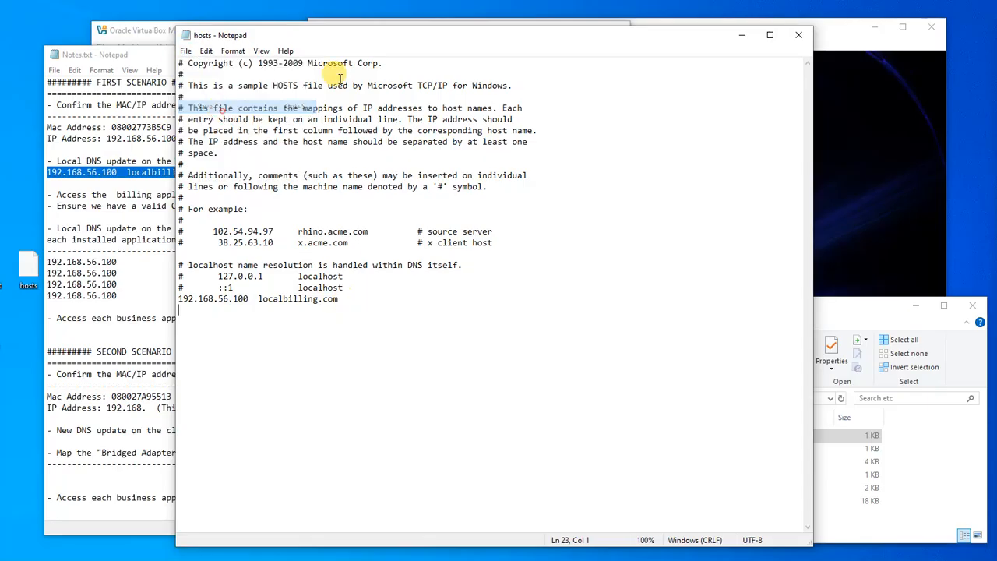
click(799, 39)
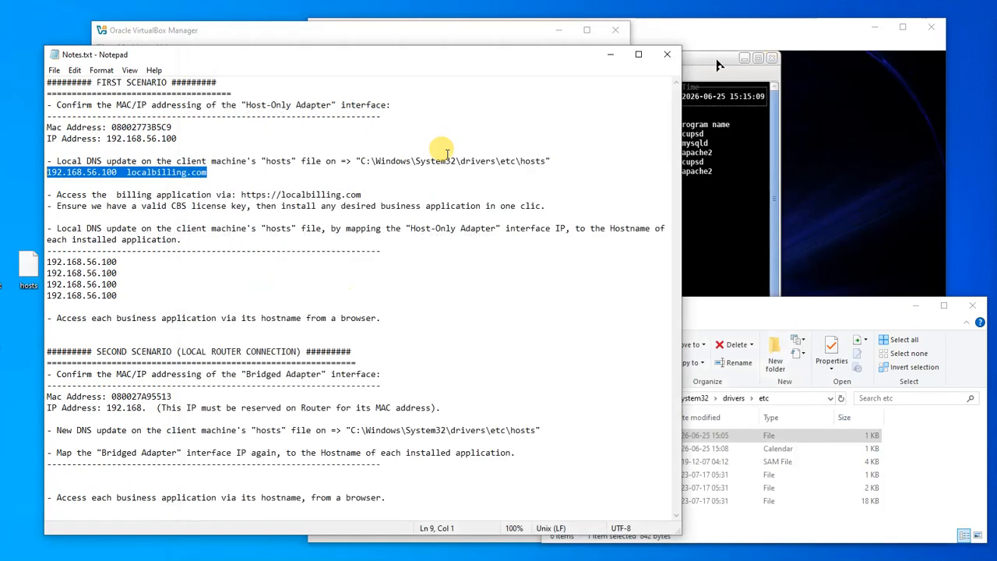
Copy the edited hosts file from the desktop into C:\Windows\System32\drivers\etc, replacing the existing file.
right_click(33, 271)
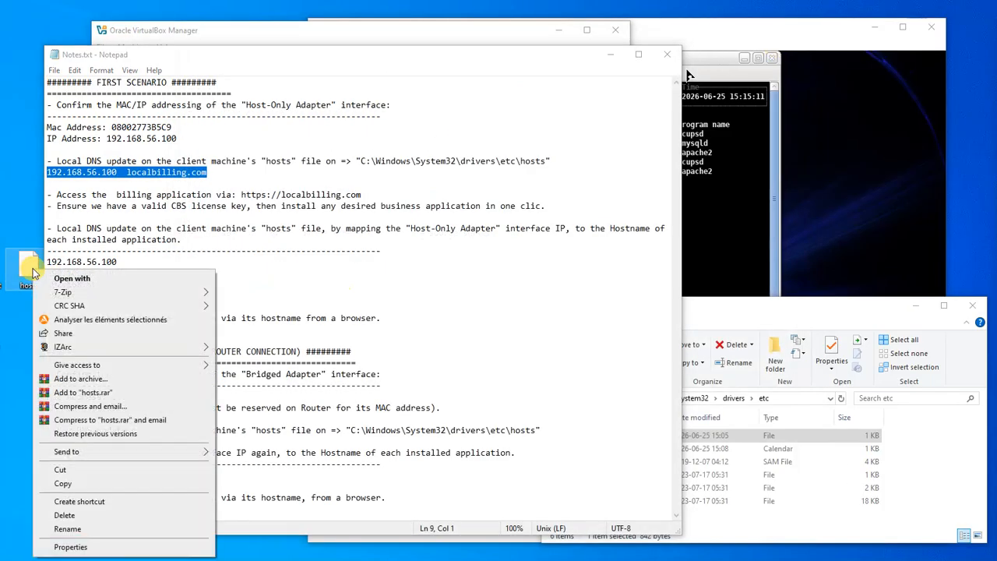
click(78, 483)
click(704, 310)
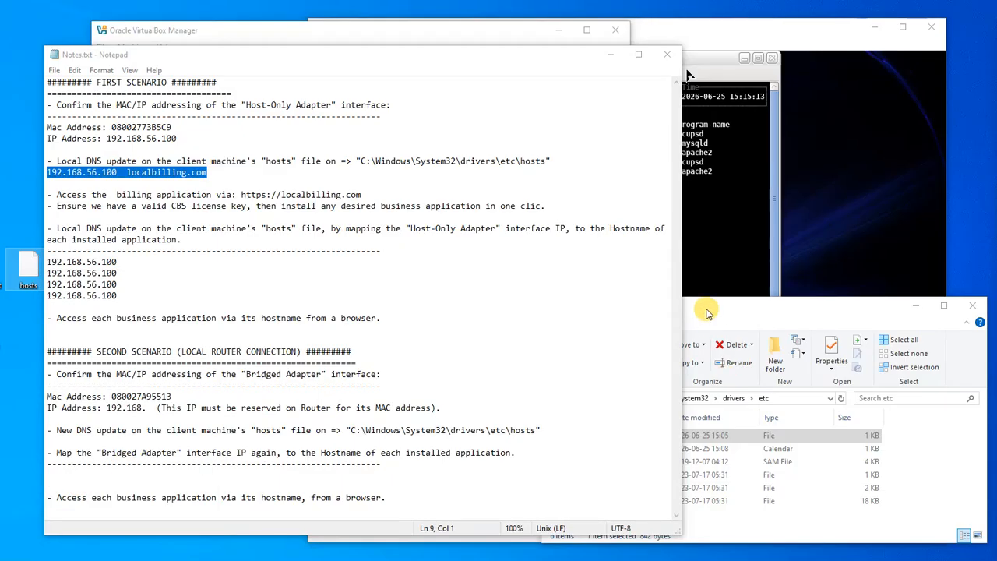
click(912, 436)
right_click(913, 436)
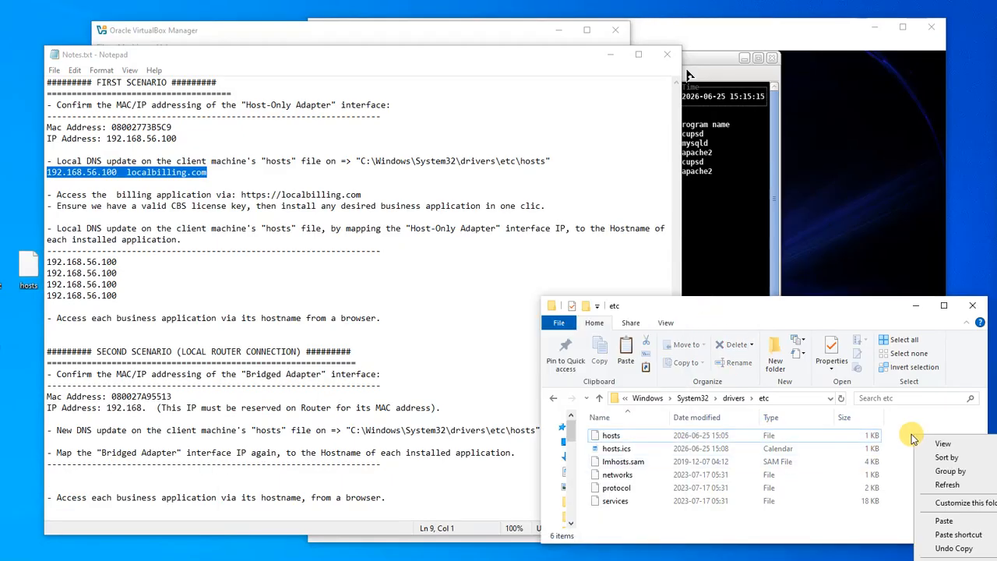
click(917, 516)
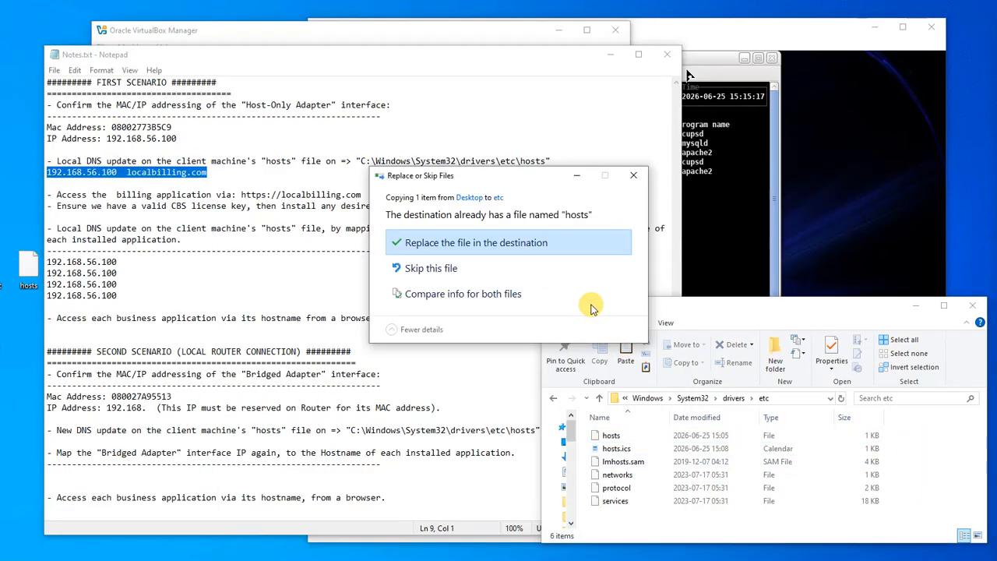
click(551, 241)
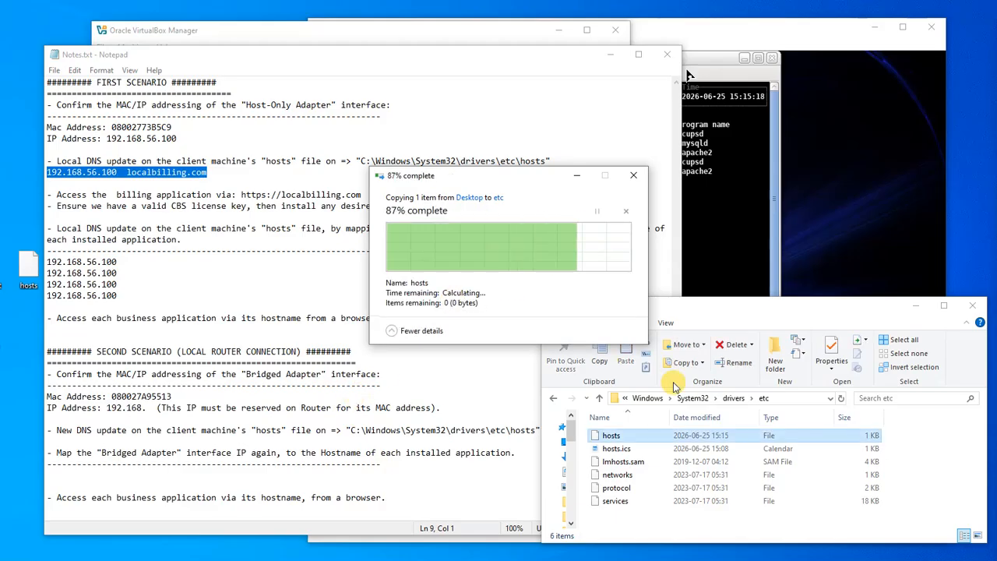
click(984, 285)
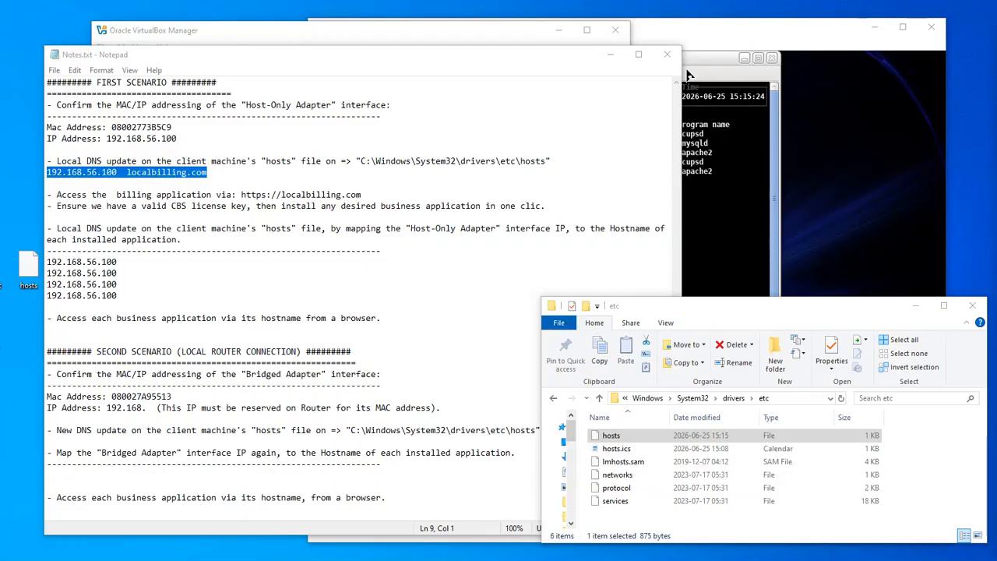
drag(447, 558, 463, 31)
drag(296, 56, 175, 58)
click(165, 56)
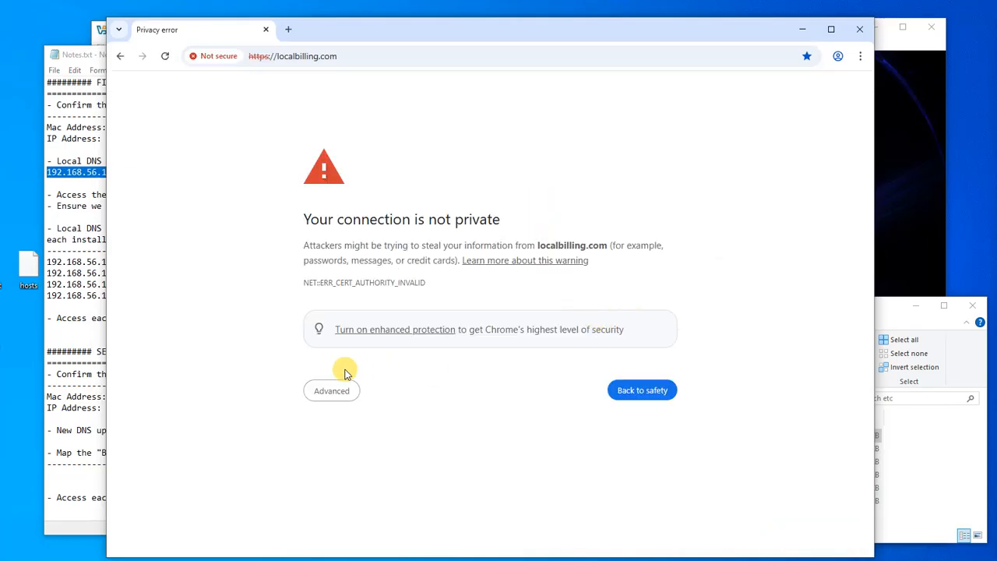
Proceed past the certificate warning to localbilling.com and sign in to the Custom Billing Server admin panel.
double_click(259, 56)
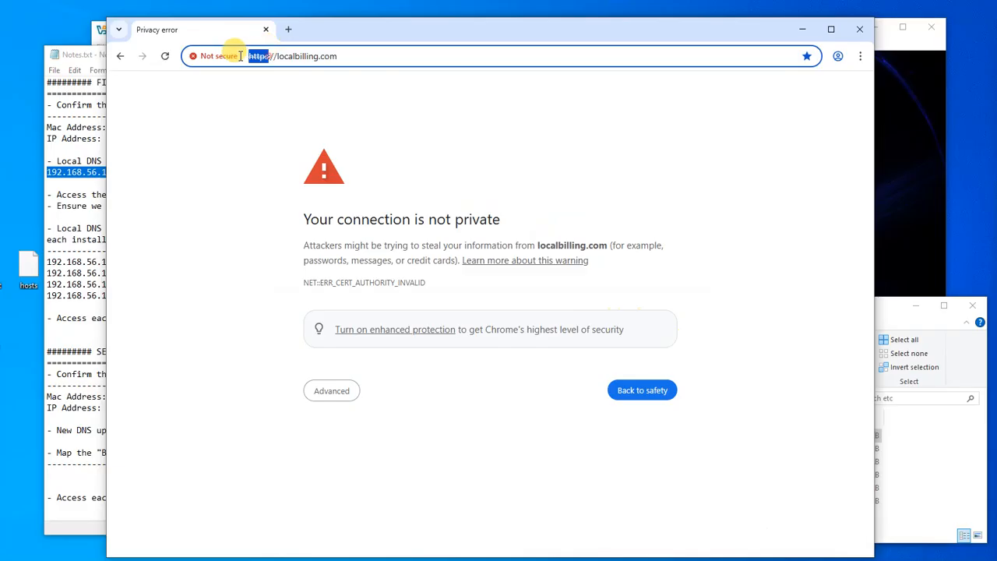
click(265, 144)
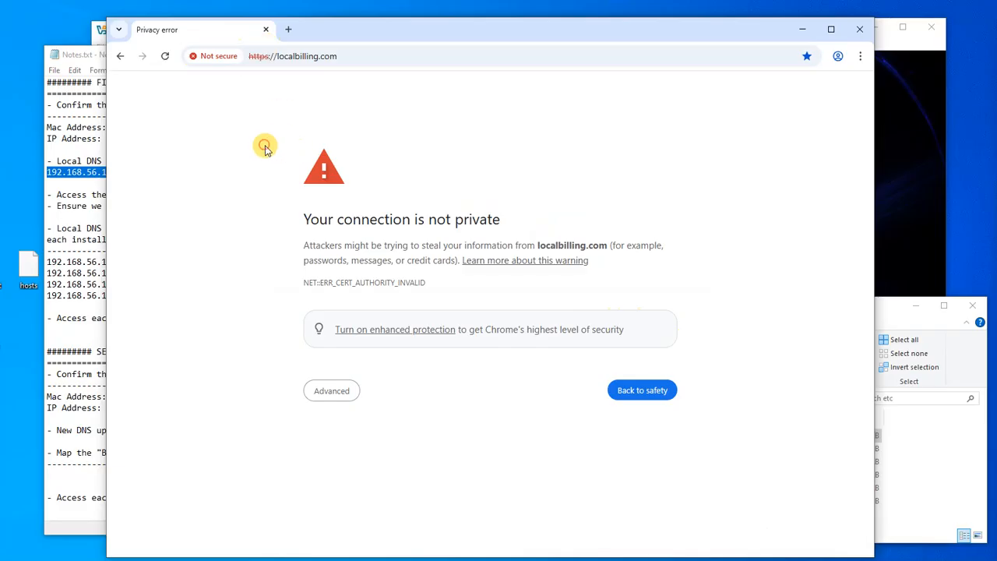
click(333, 391)
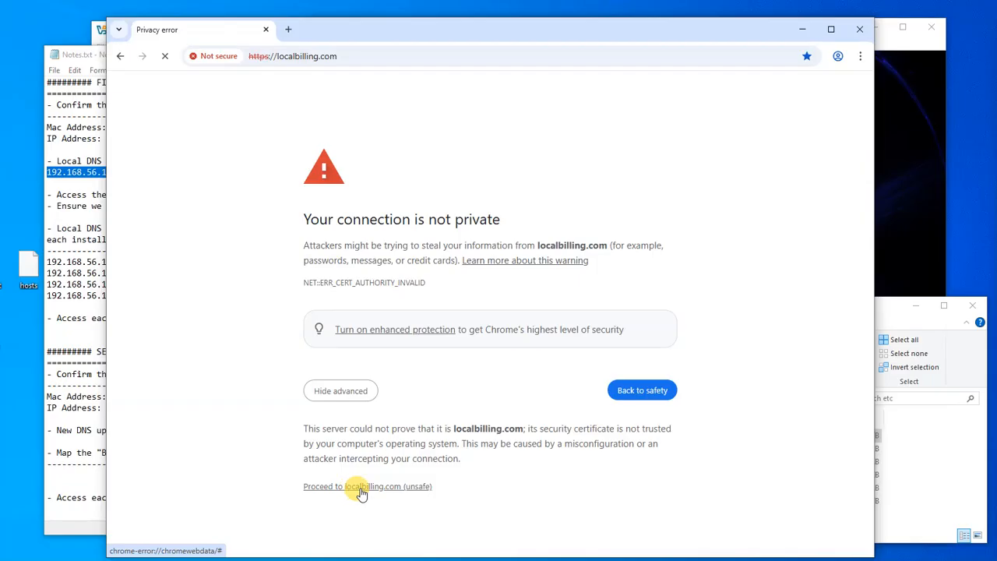
click(361, 490)
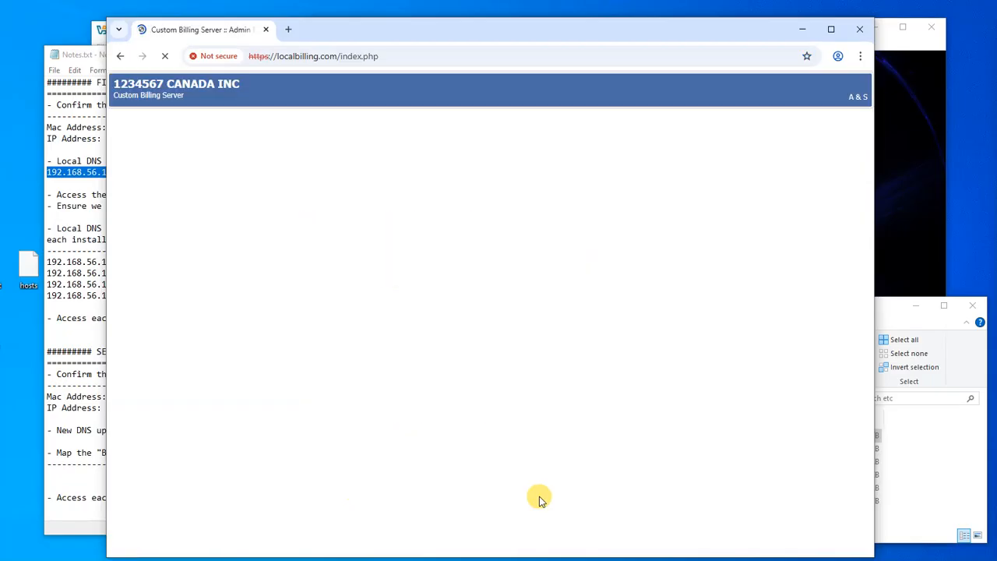
click(638, 453)
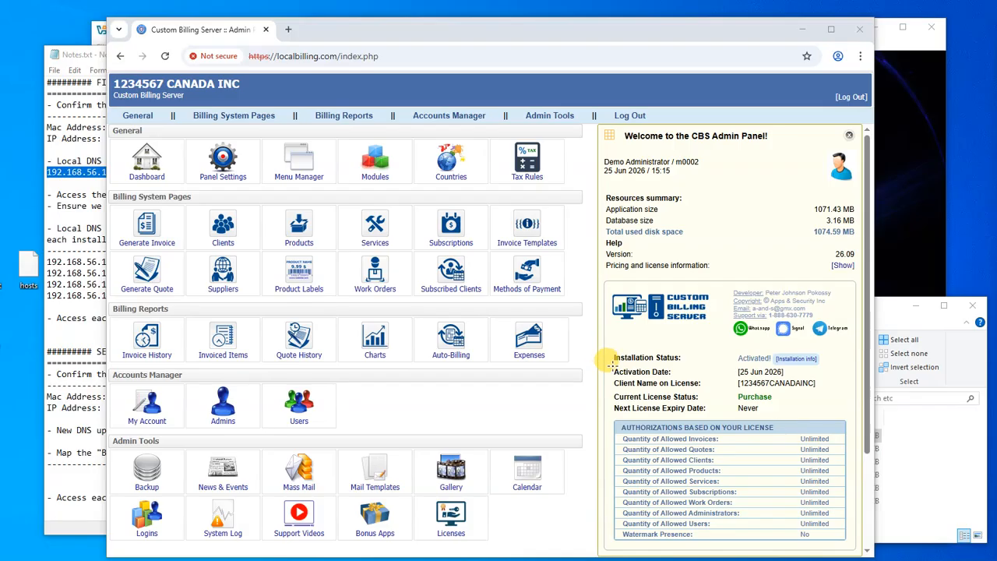
mouse_move(605, 361)
mouse_down()
mouse_move(778, 420)
mouse_move(822, 419)
mouse_up()
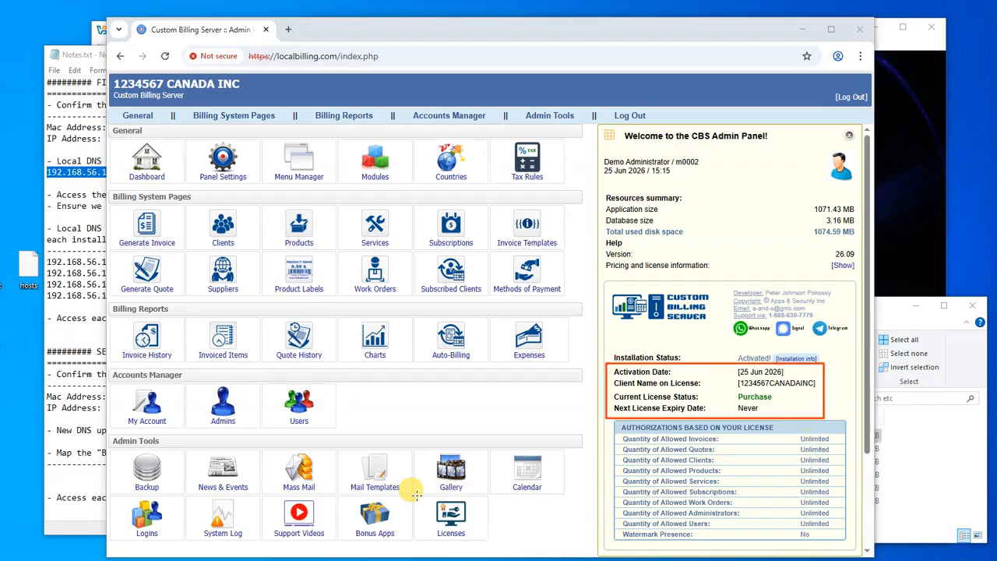
drag(412, 493, 490, 543)
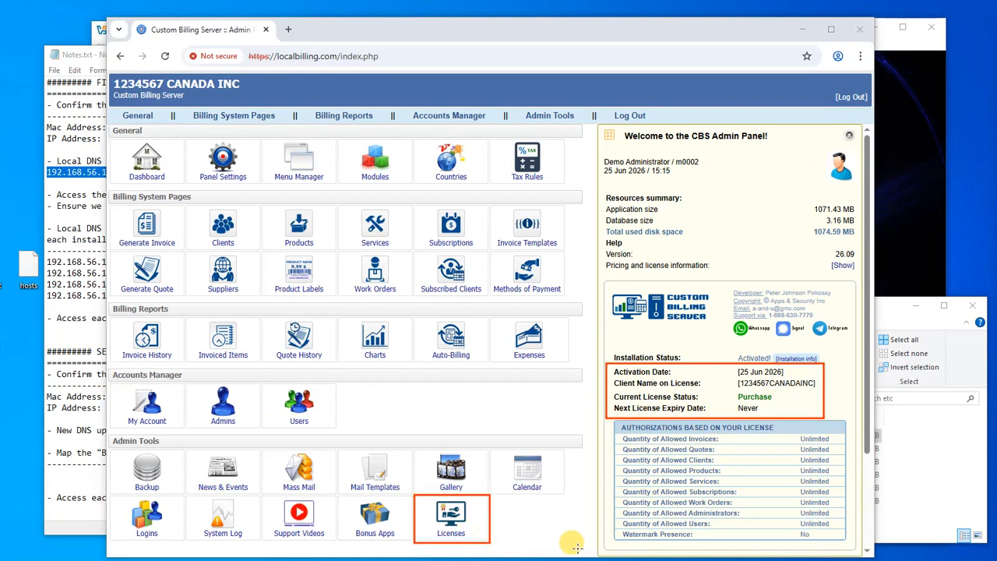
key(Delete)
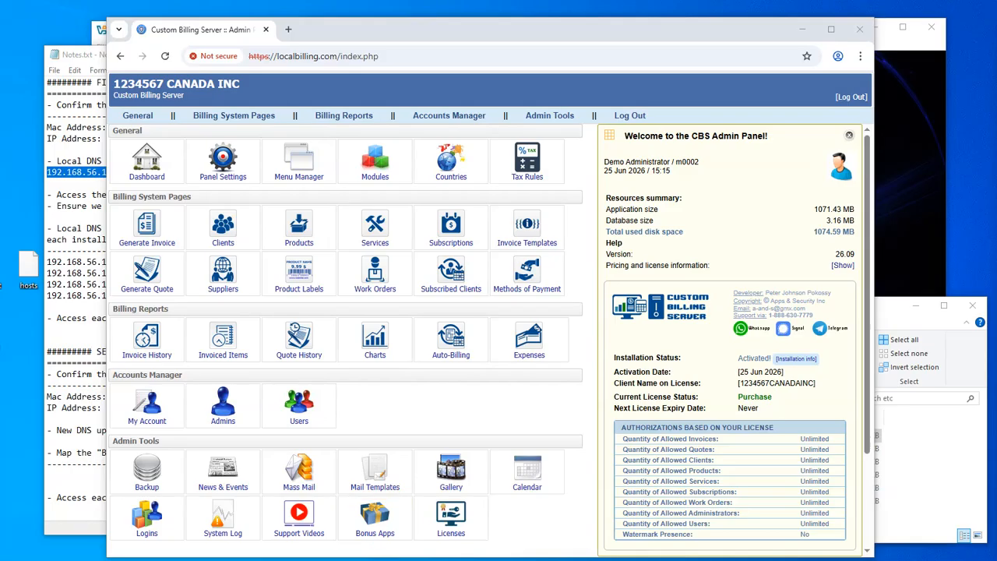
Open the Bonus Apps settings and look through both pages of free open source applications, returning to page 1.
click(380, 533)
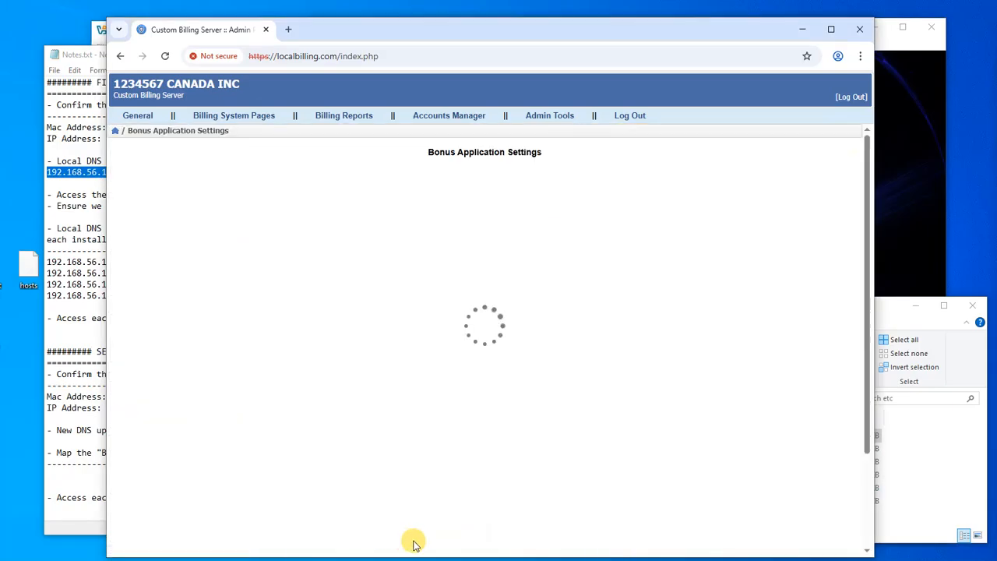
drag(865, 225, 845, 227)
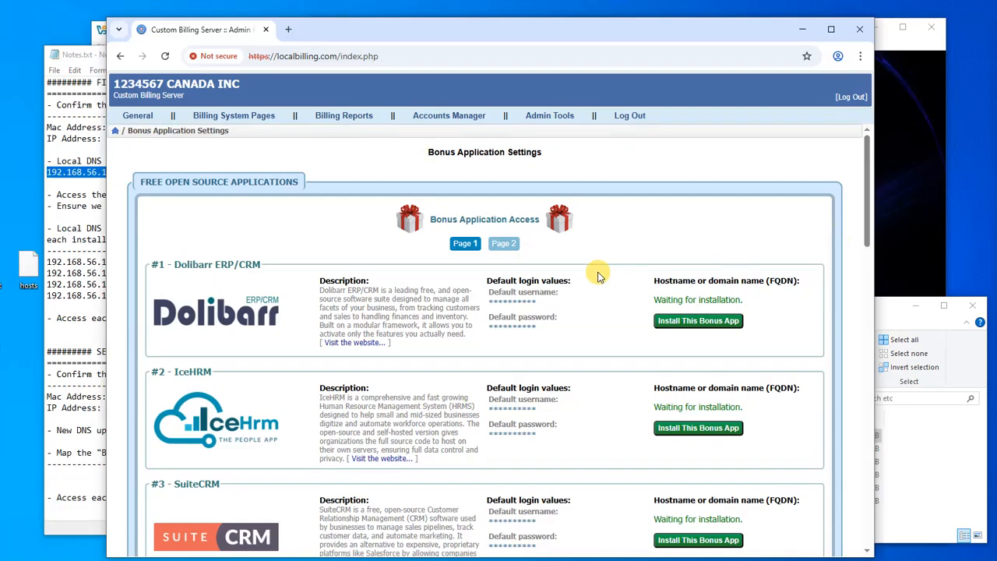
click(504, 244)
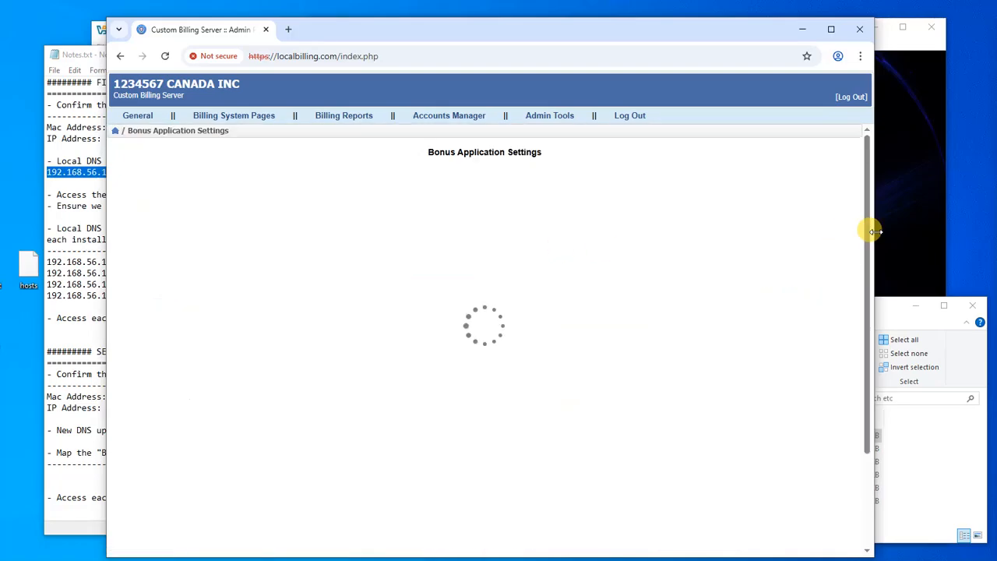
drag(867, 234, 838, 211)
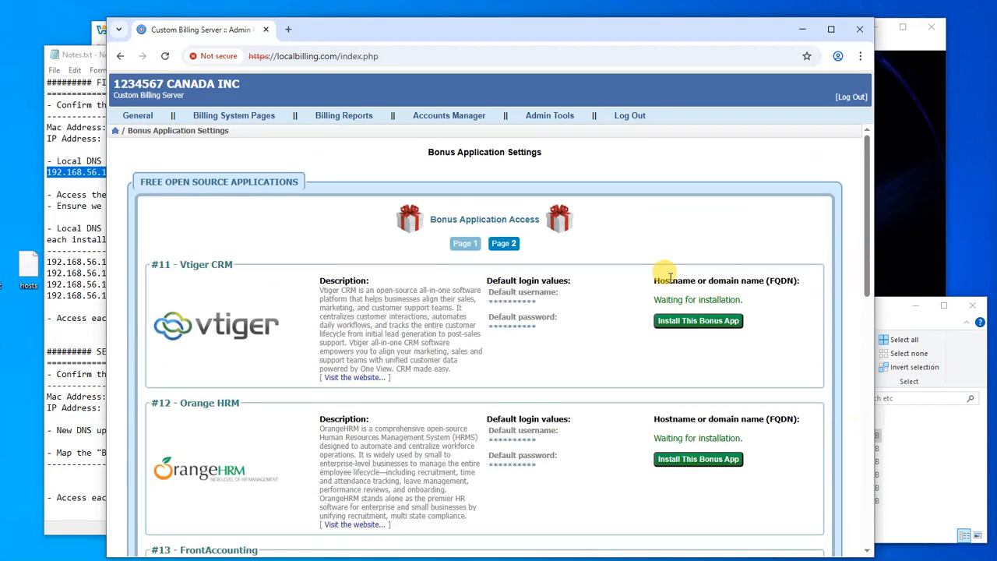
click(503, 243)
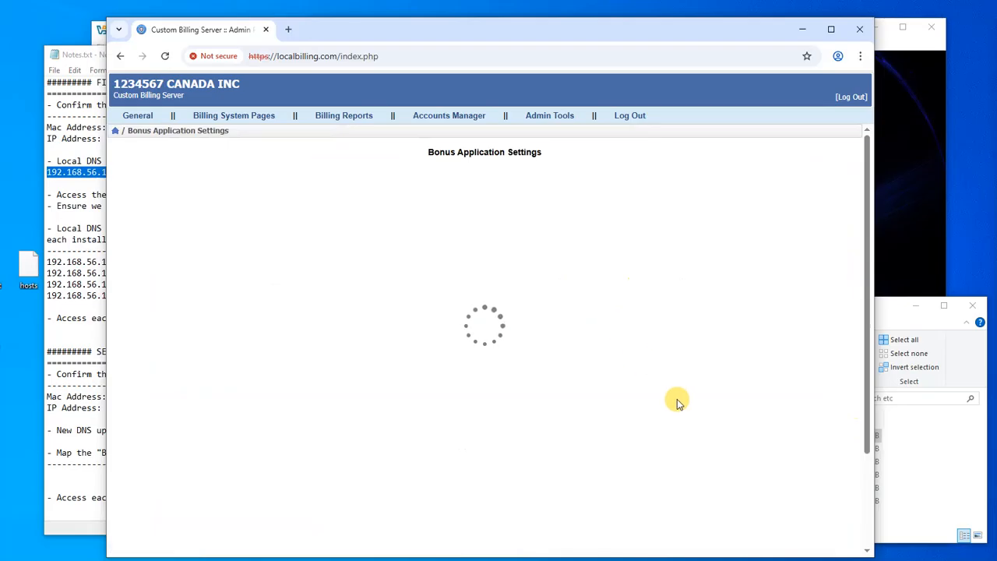
Browse the preview images of Dolibarr ERP/CRM in the bonus application list and close the gallery.
scroll(496, 395, down, 3)
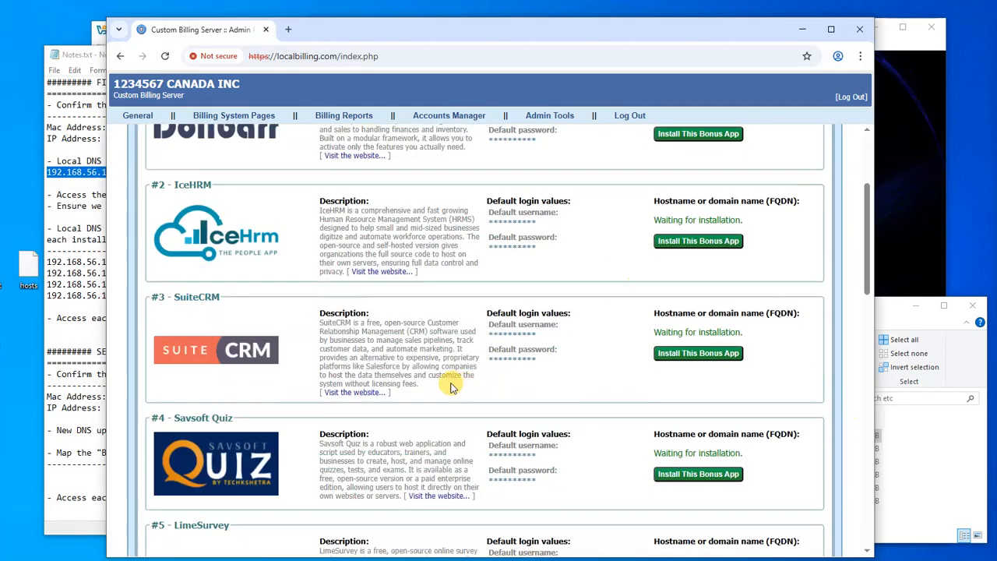
scroll(450, 387, up, 2)
click(211, 248)
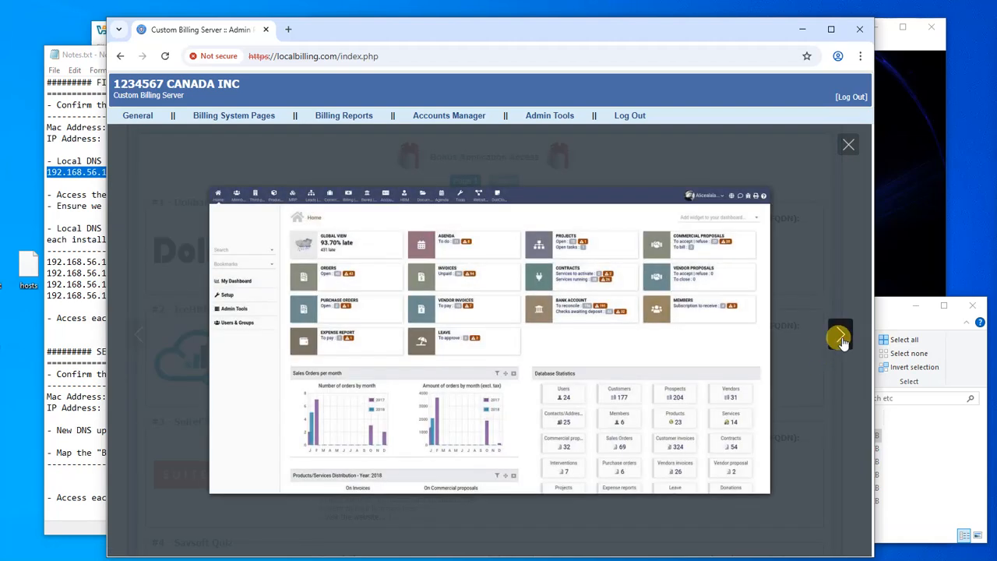
click(839, 336)
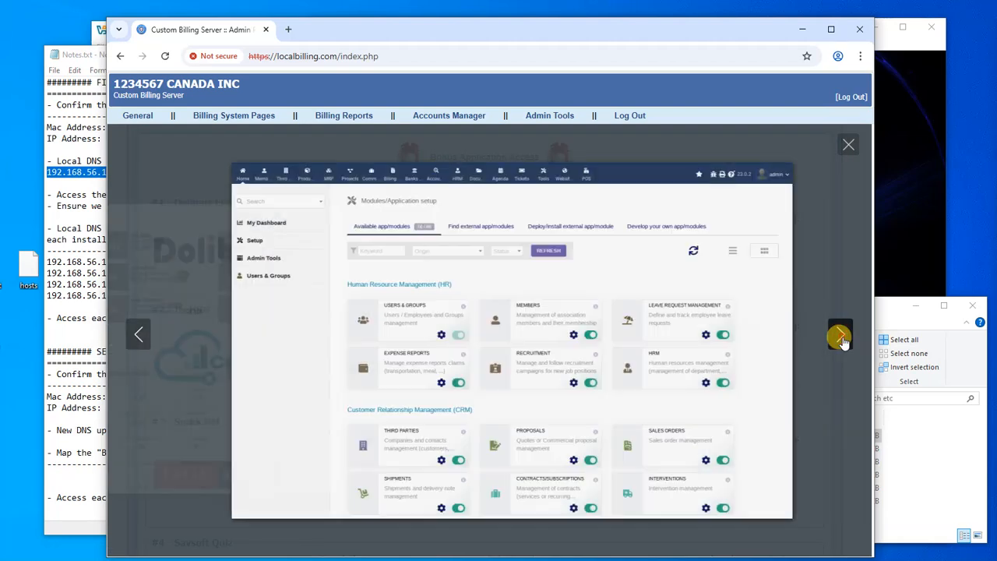
click(839, 336)
click(838, 336)
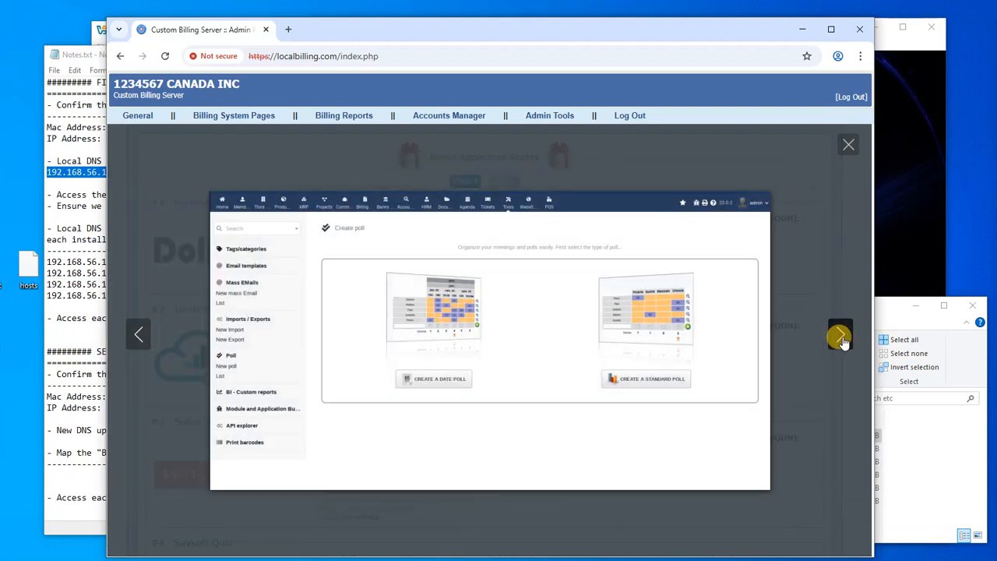
click(841, 335)
click(828, 371)
Look through the IceHRM preview images and close the gallery.
click(248, 340)
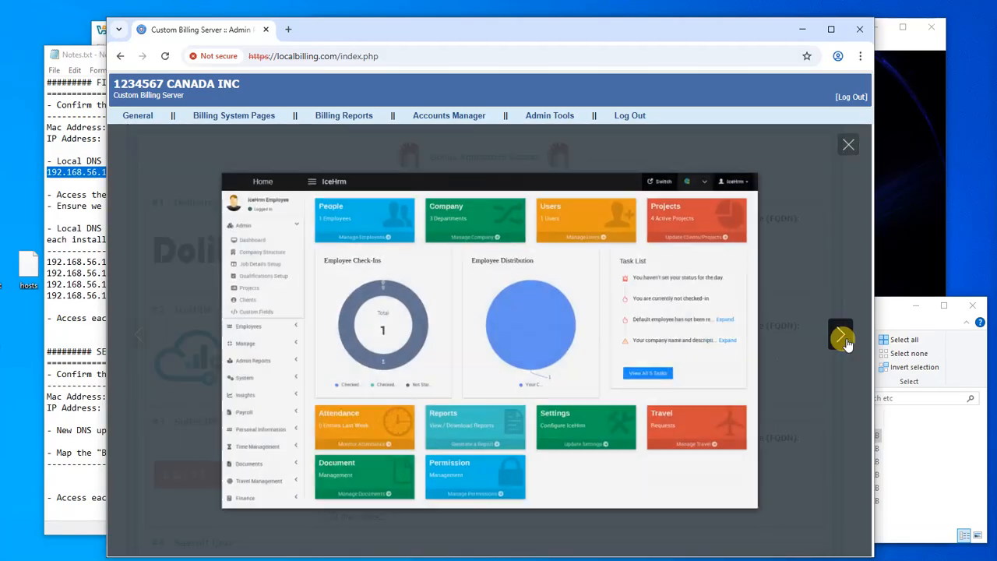
click(844, 339)
click(844, 339)
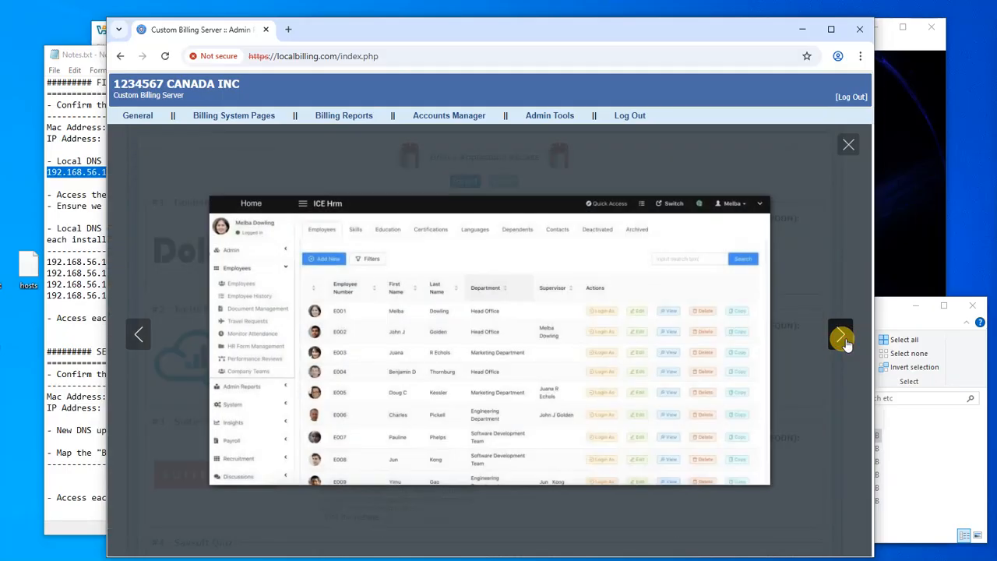
click(843, 339)
click(817, 383)
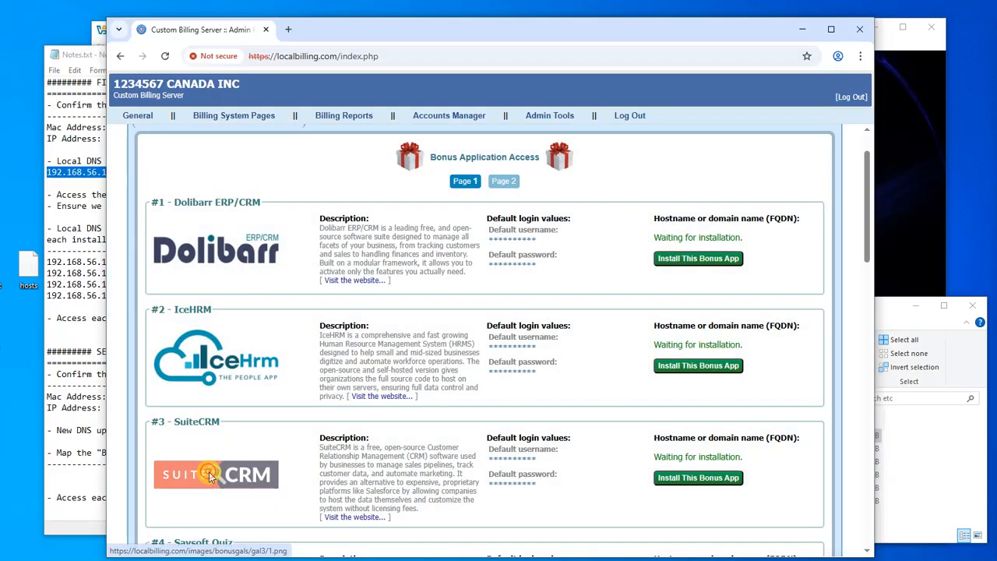
Look through the SuiteCRM preview images in the bonus application list and close the gallery.
click(178, 472)
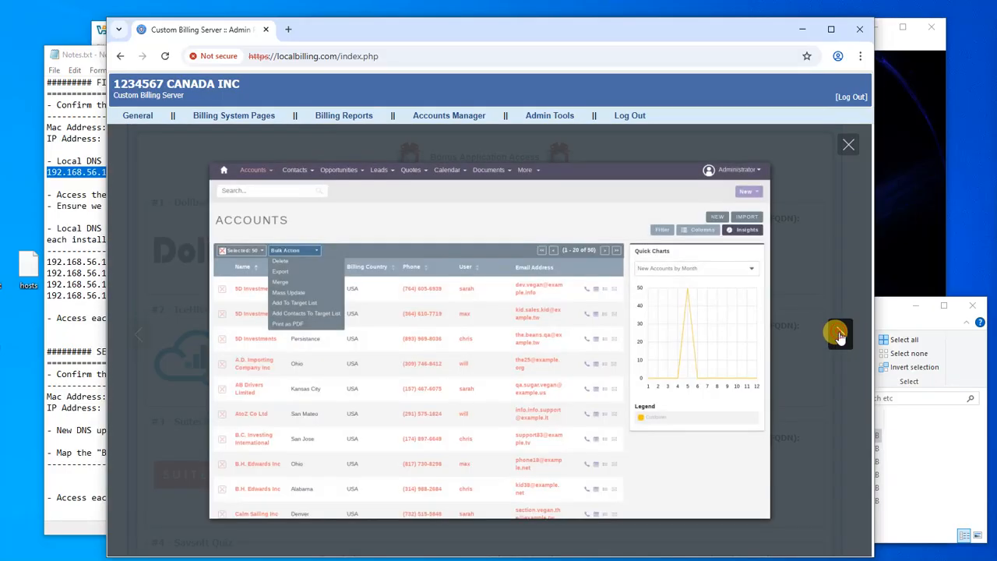
click(839, 335)
click(836, 333)
click(576, 452)
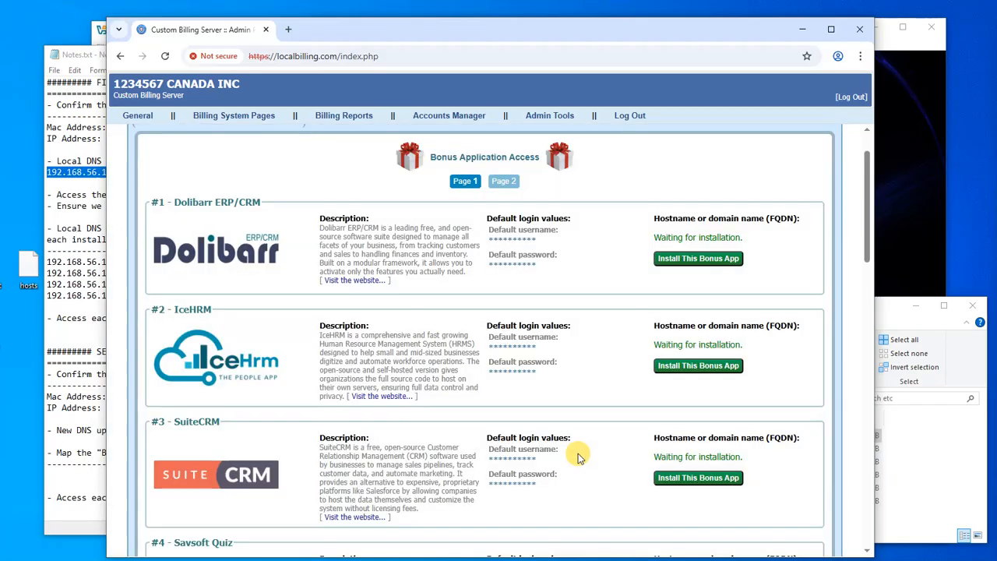
Browse the Savsoft Quiz preview images and close the gallery.
drag(864, 248, 863, 309)
click(216, 354)
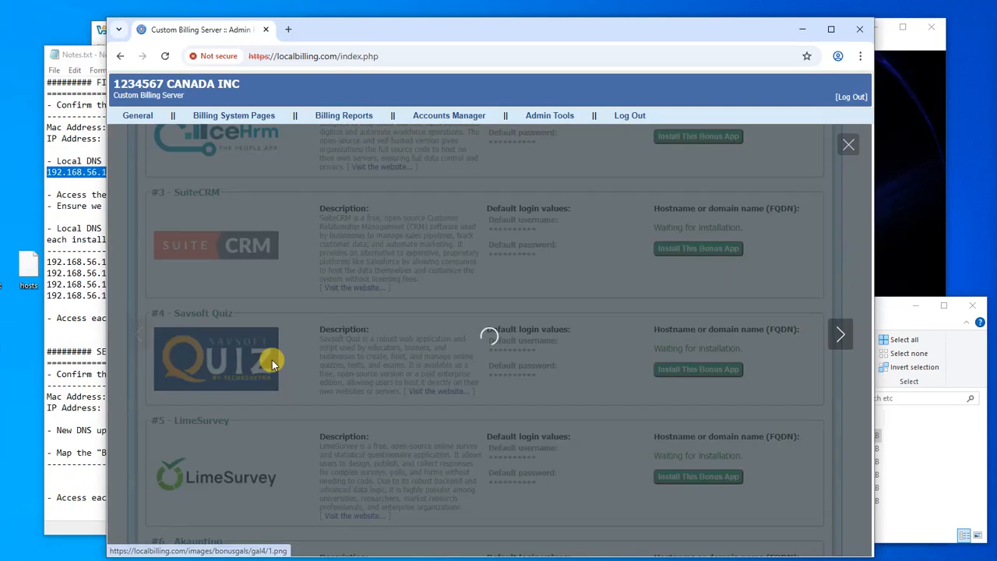
click(841, 336)
click(837, 334)
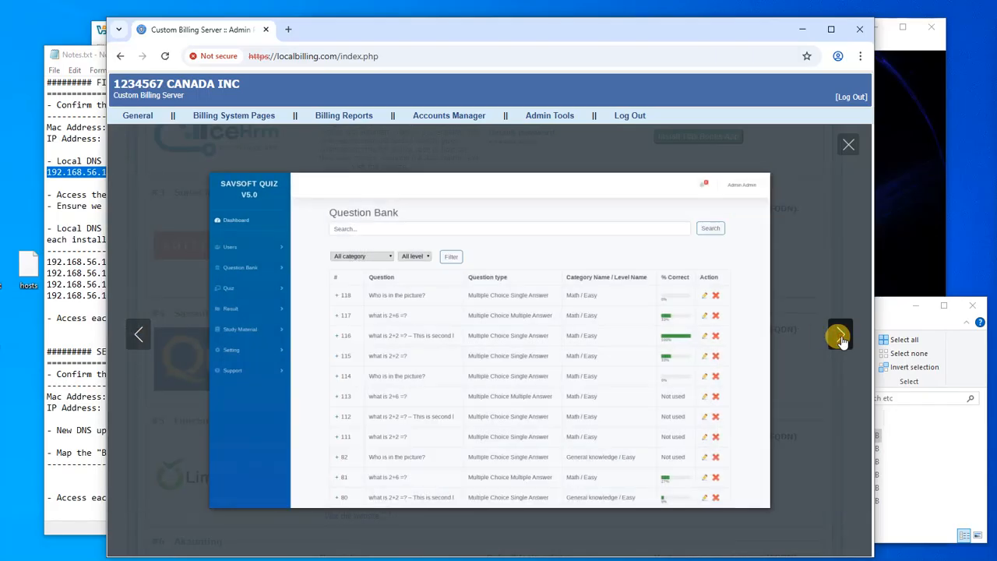
click(807, 338)
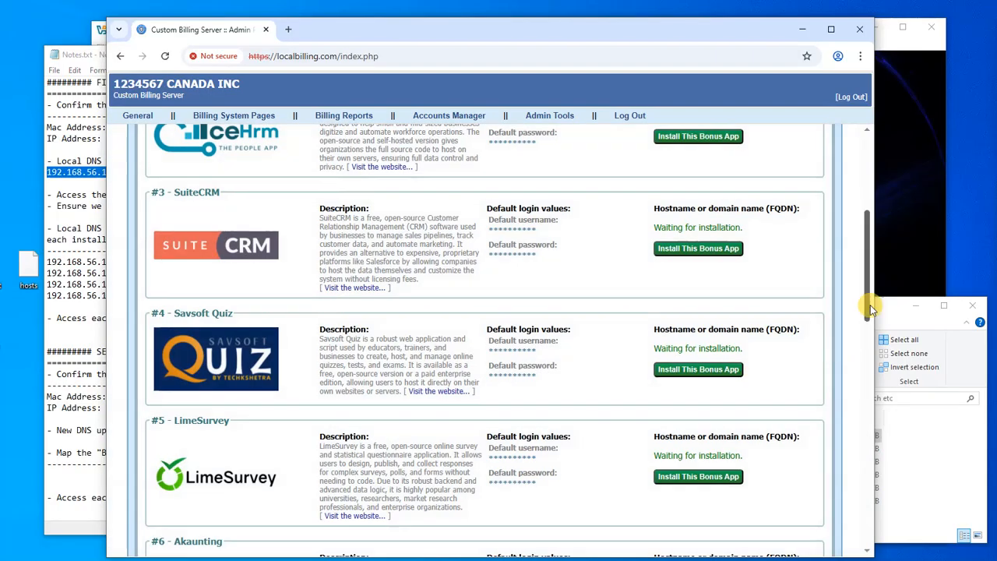
Switch to the CBS virtual machine to examine its netstat and IPTState connection terminals, and return to the billing page in the browser.
click(897, 269)
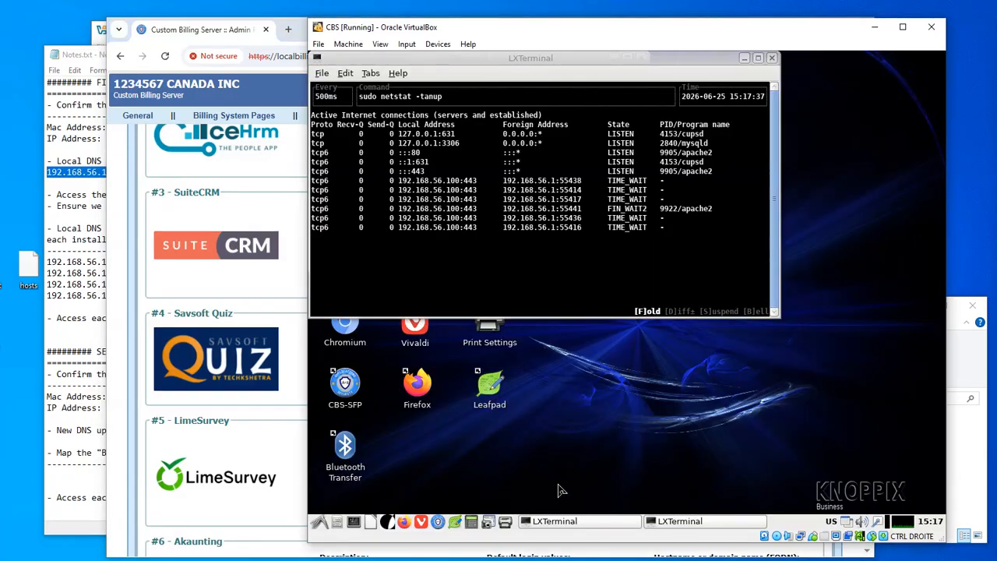
click(574, 521)
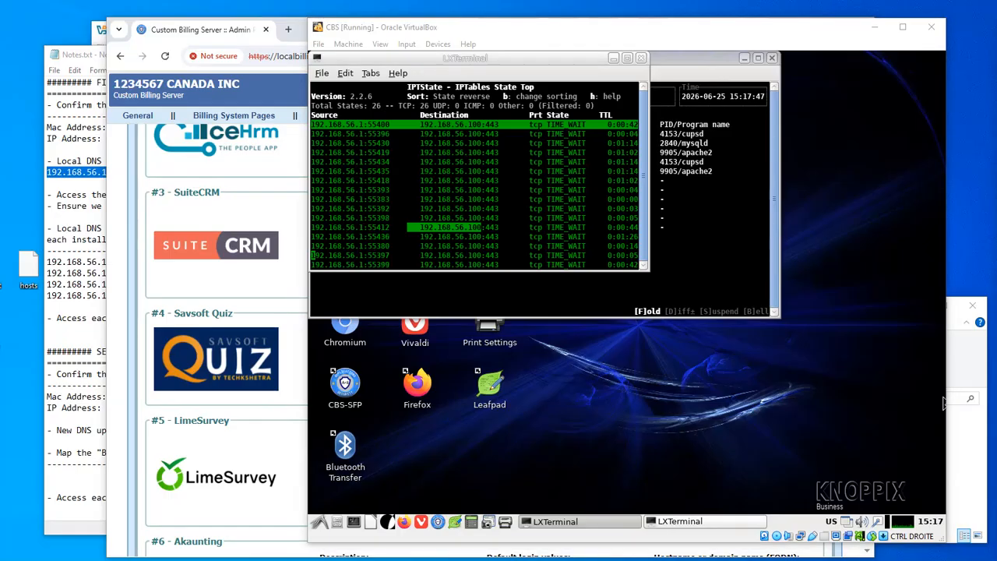
click(265, 306)
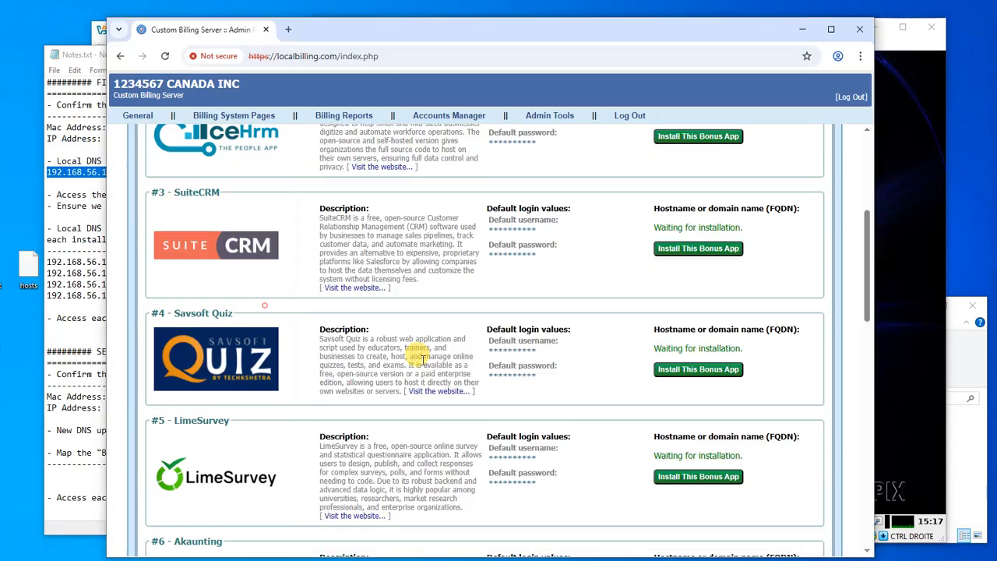
Install the Dolibarr ERP/CRM bonus application and check its installation status.
scroll(448, 408, up, 1)
scroll(448, 409, up, 3)
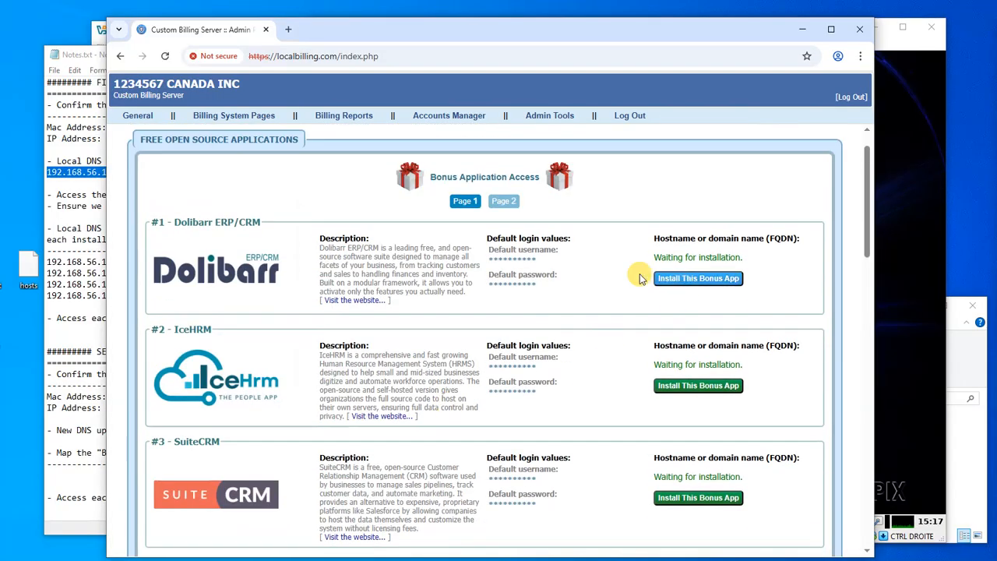
click(686, 282)
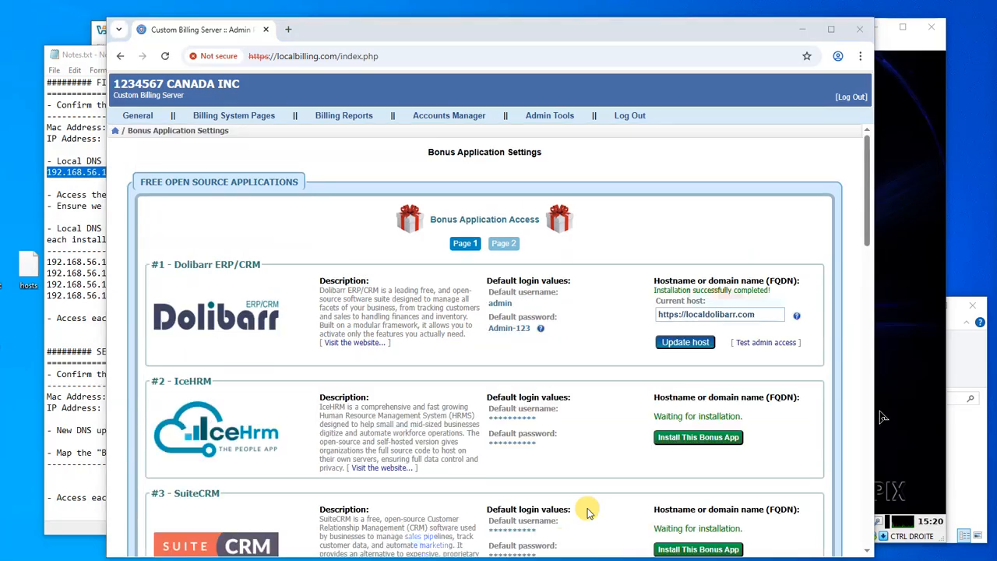
drag(774, 289, 654, 286)
click(615, 370)
Install the IceHRM bonus application and check its installation status.
click(688, 438)
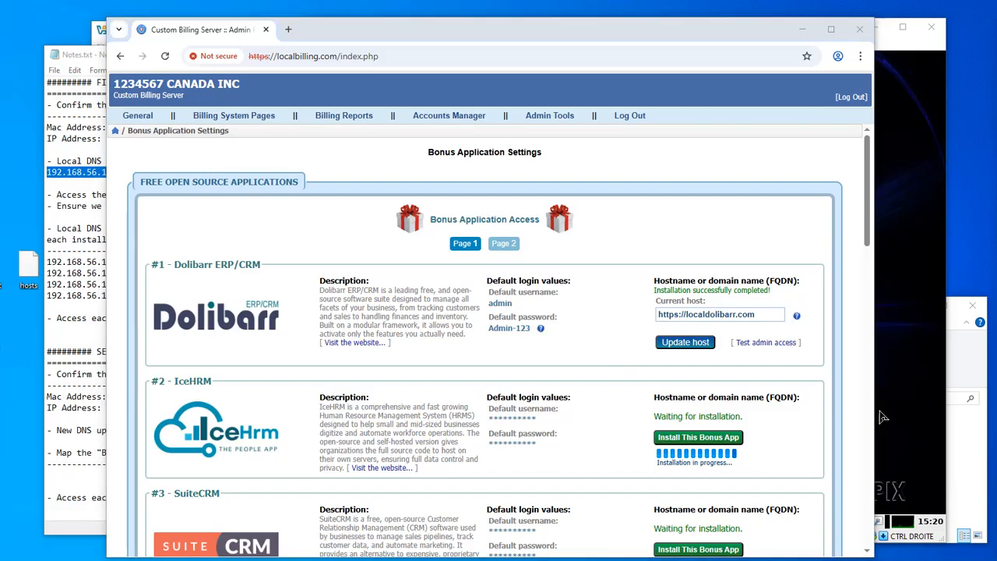
drag(771, 398, 651, 403)
click(662, 396)
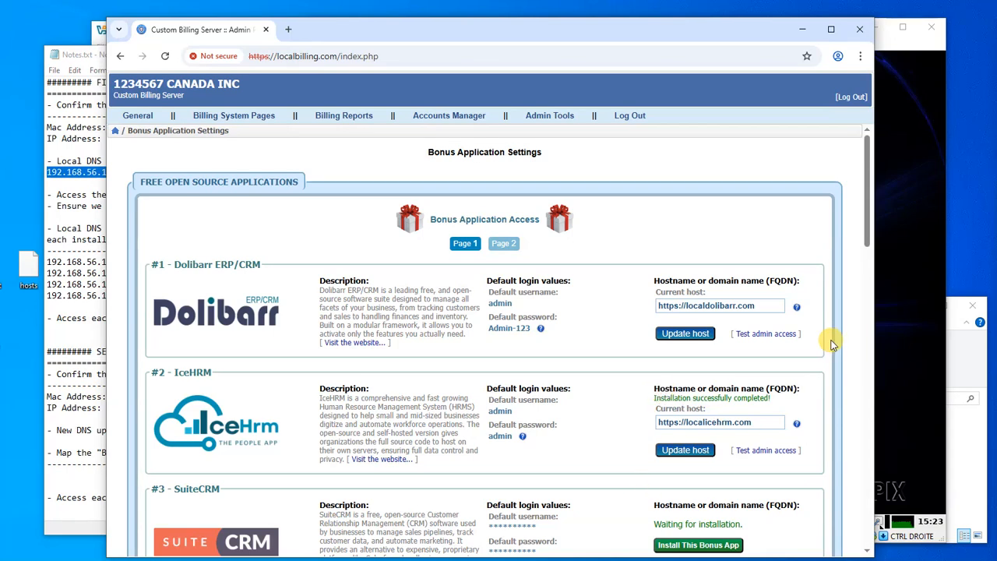
Install the SuiteCRM bonus application and check its installation status.
drag(864, 228, 864, 248)
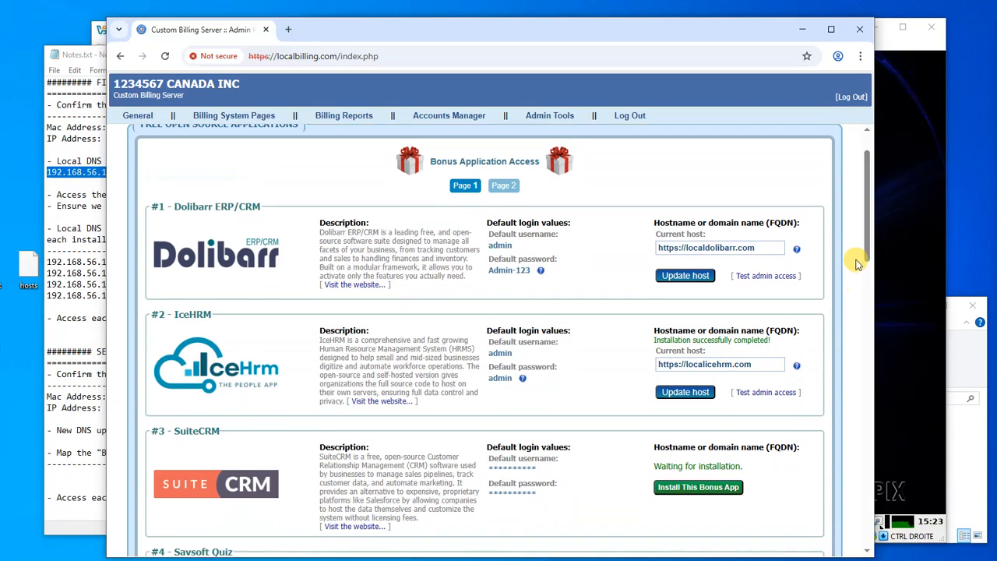
click(714, 489)
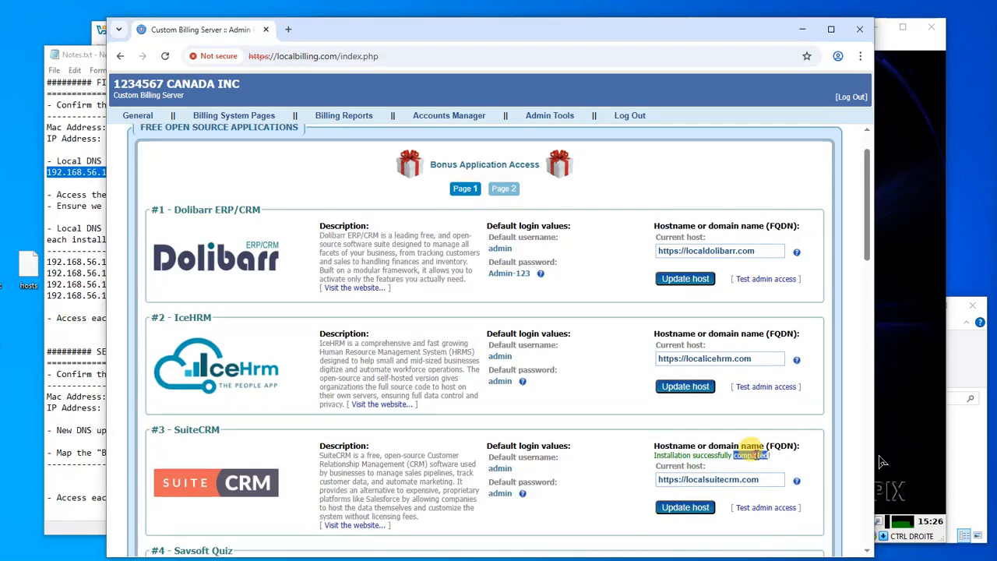
triple_click(752, 456)
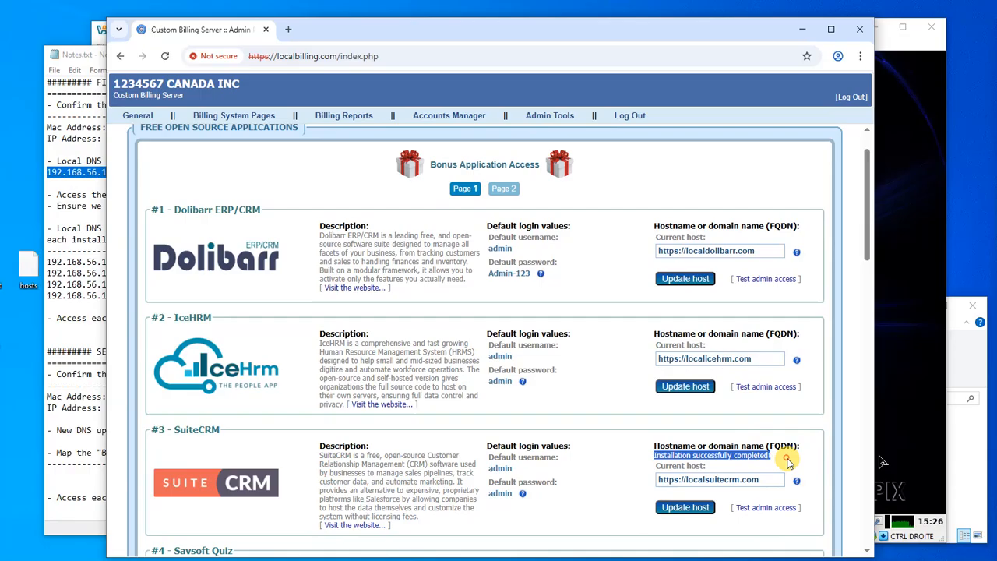
click(788, 463)
Install the Savsoft Quiz bonus application.
drag(865, 256, 863, 286)
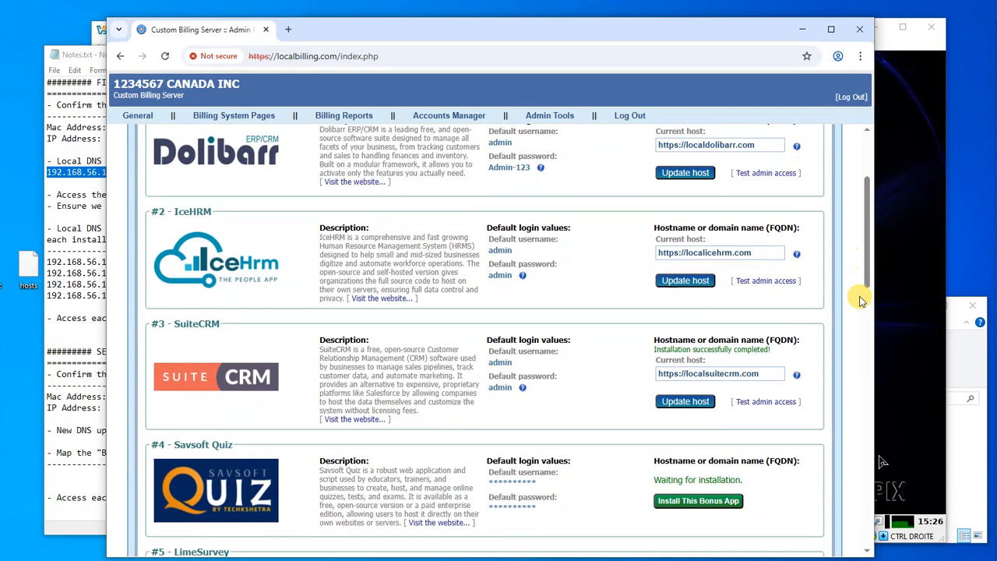
click(718, 501)
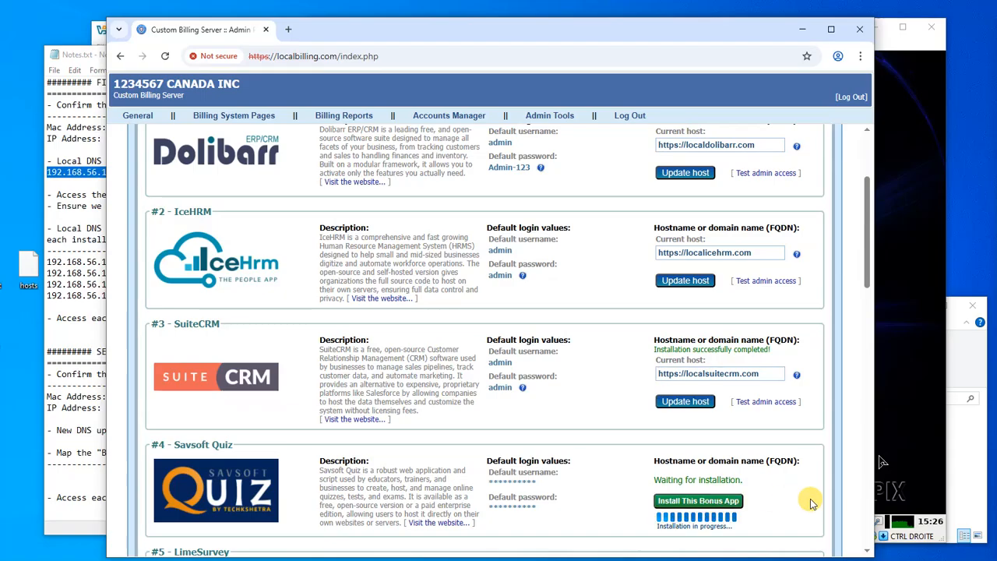
mouse_move(862, 274)
mouse_down()
mouse_move(868, 333)
mouse_move(854, 275)
mouse_up()
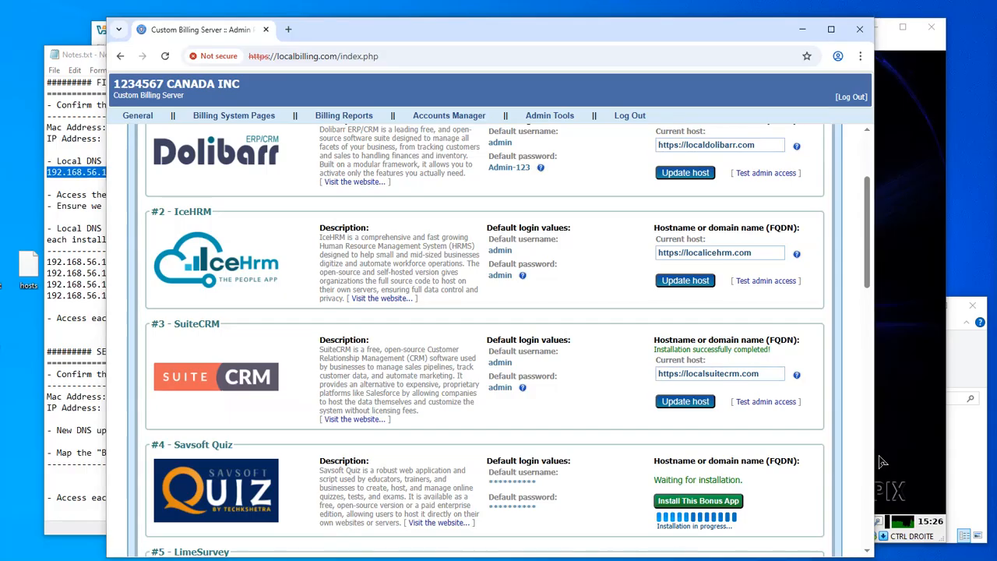
click(866, 270)
click(938, 288)
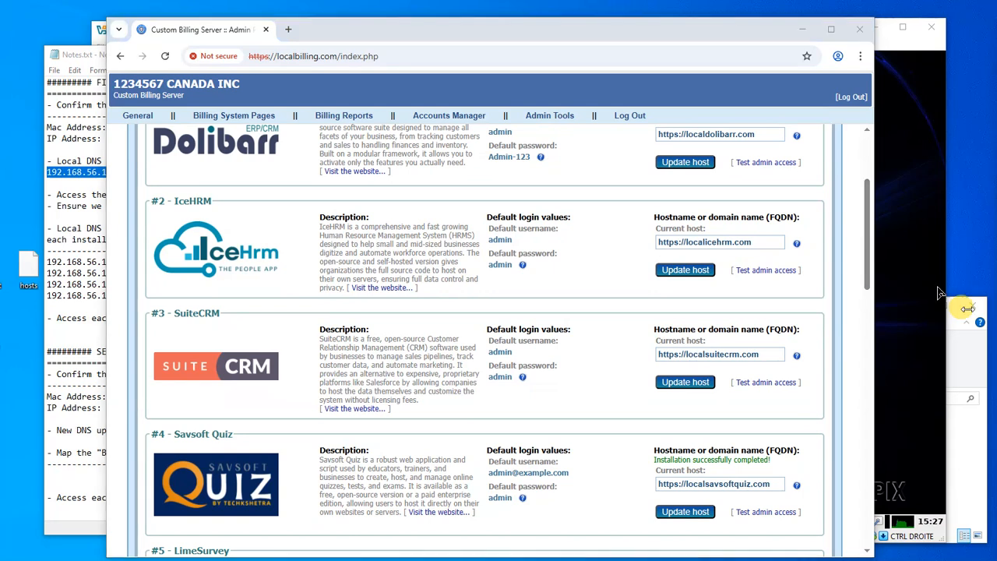
Read the help note on Dolibarr's hostname and review the hostnames of the installed bonus applications.
drag(873, 273, 854, 221)
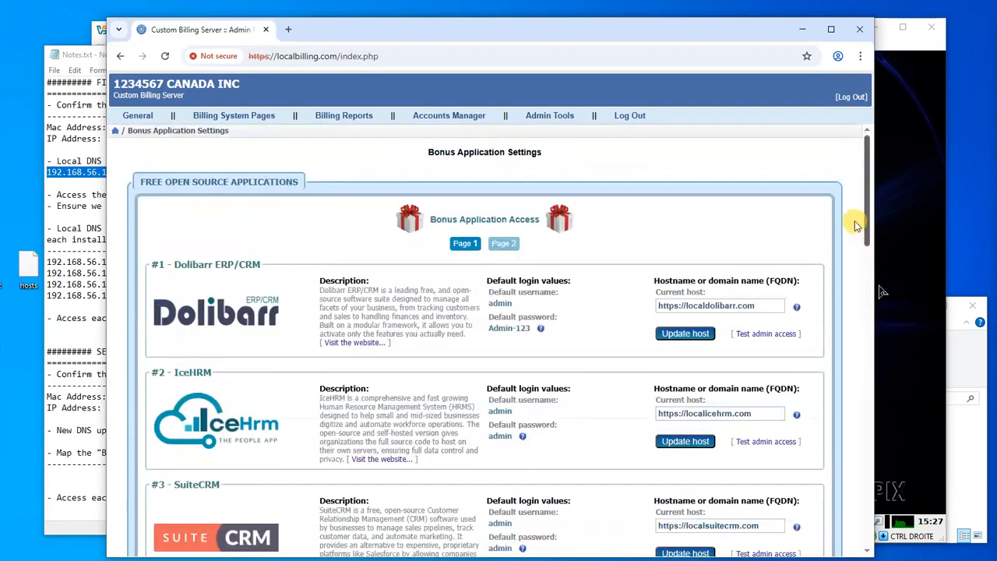
mouse_move(802, 310)
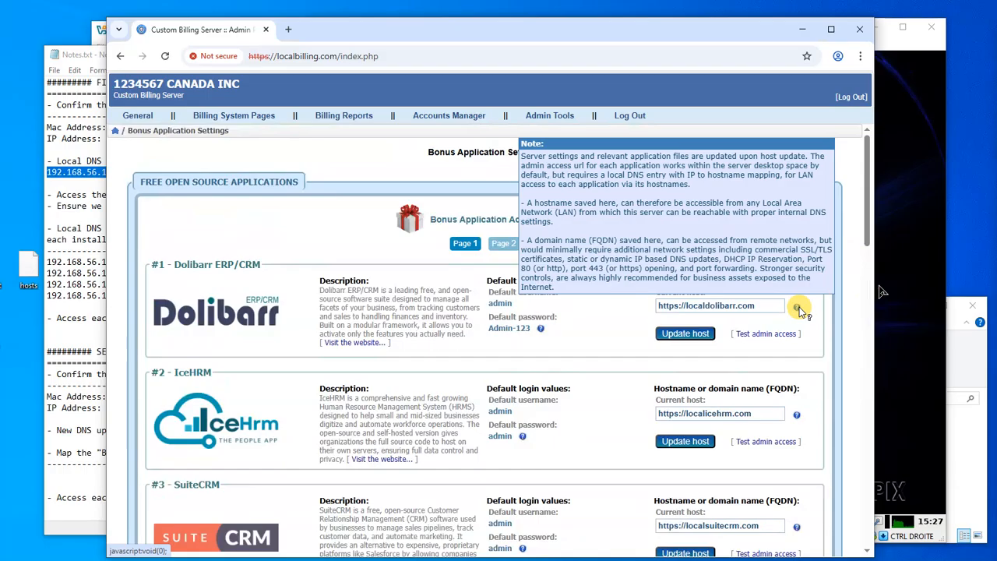
mouse_move(541, 330)
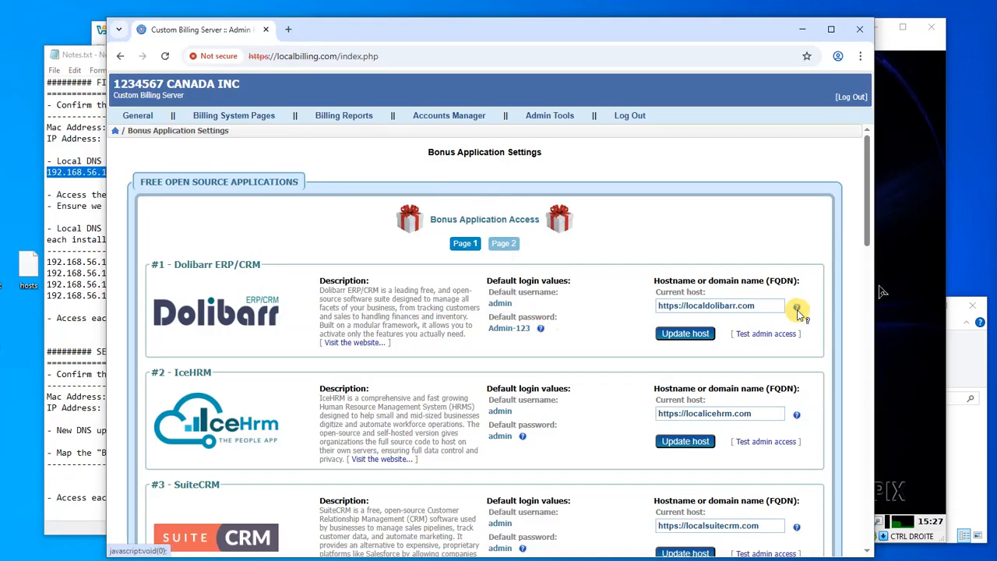
click(969, 360)
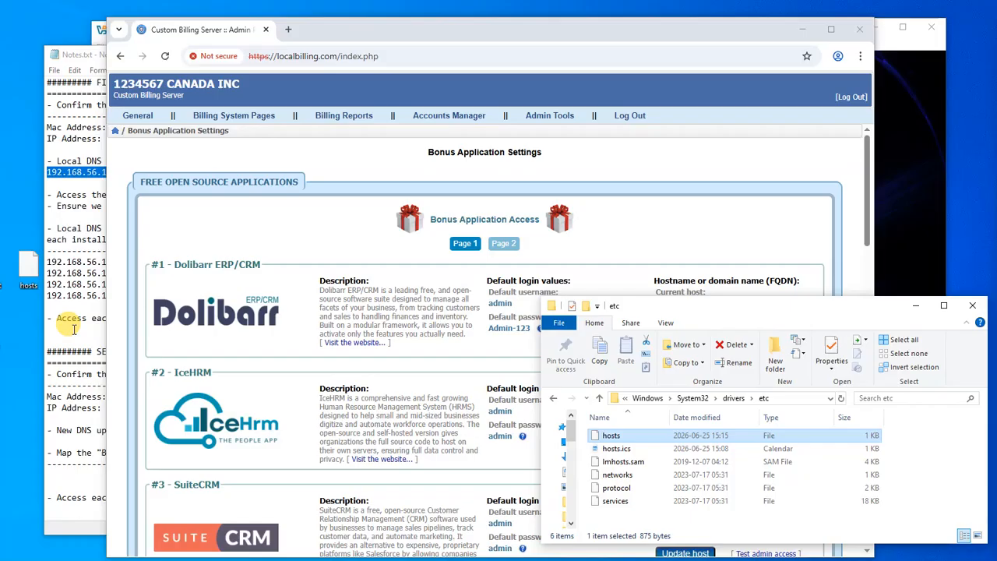
click(302, 353)
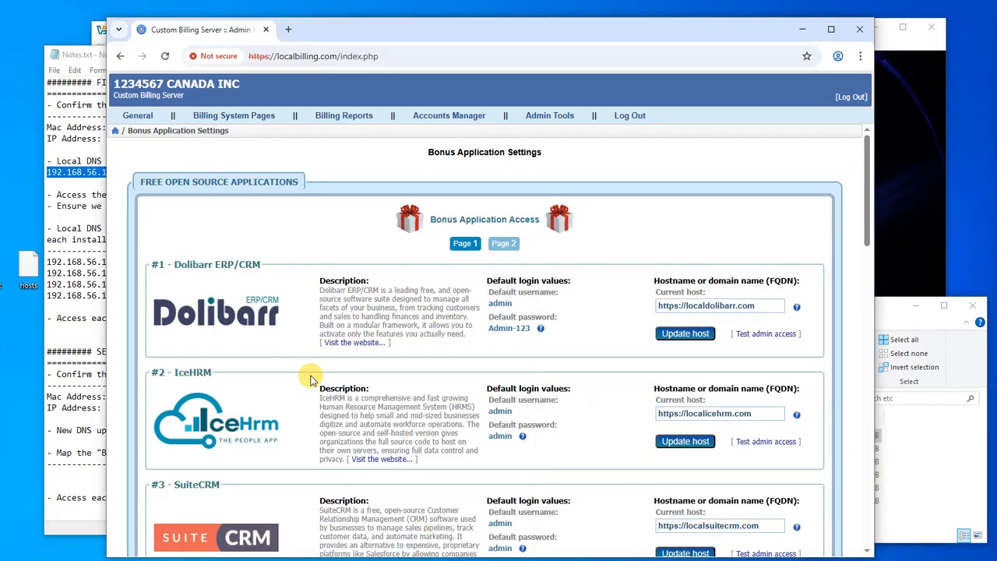
scroll(309, 375, down, 3)
Bring up Notes.txt and highlight the first scenario's section on mapping the Host-Only Adapter IP to each application's hostname.
click(55, 339)
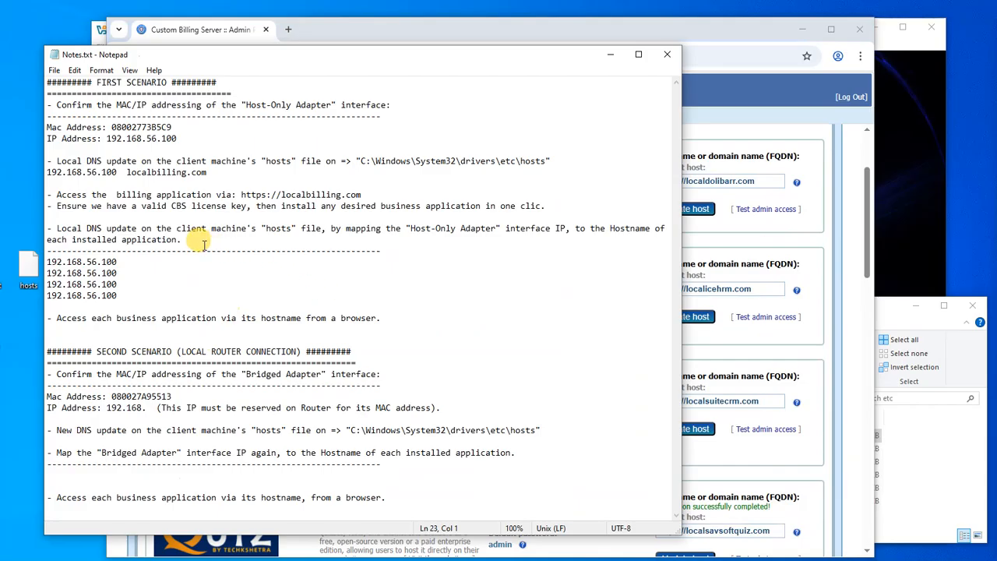
drag(193, 240, 23, 226)
drag(123, 295, 25, 226)
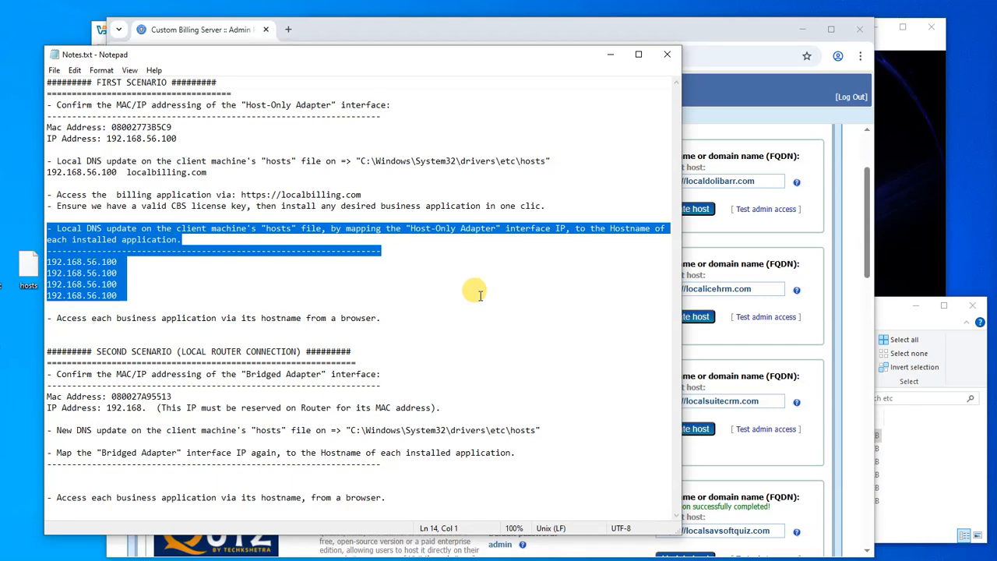
Open the desktop copy of the hosts file in Notepad.
click(23, 313)
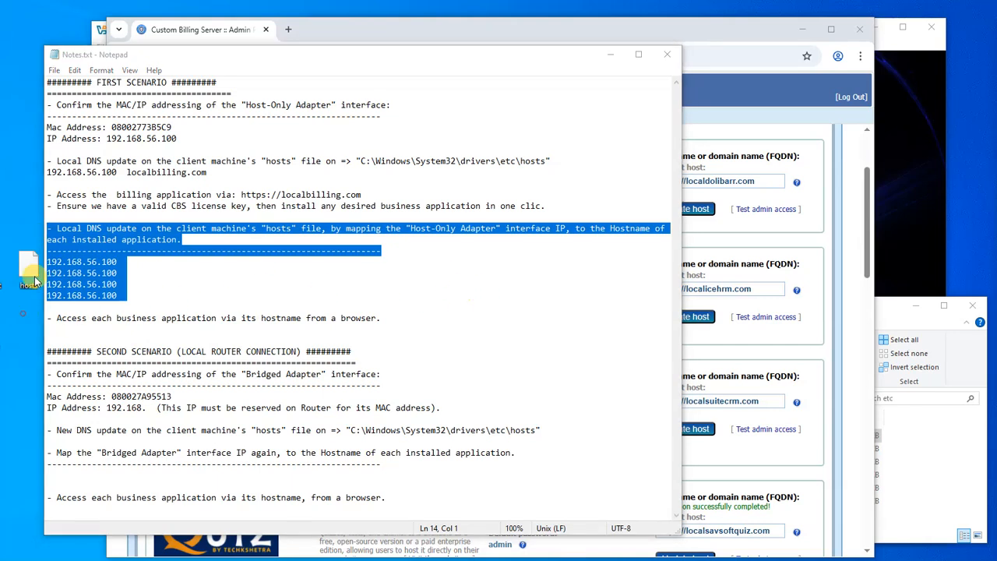
click(878, 315)
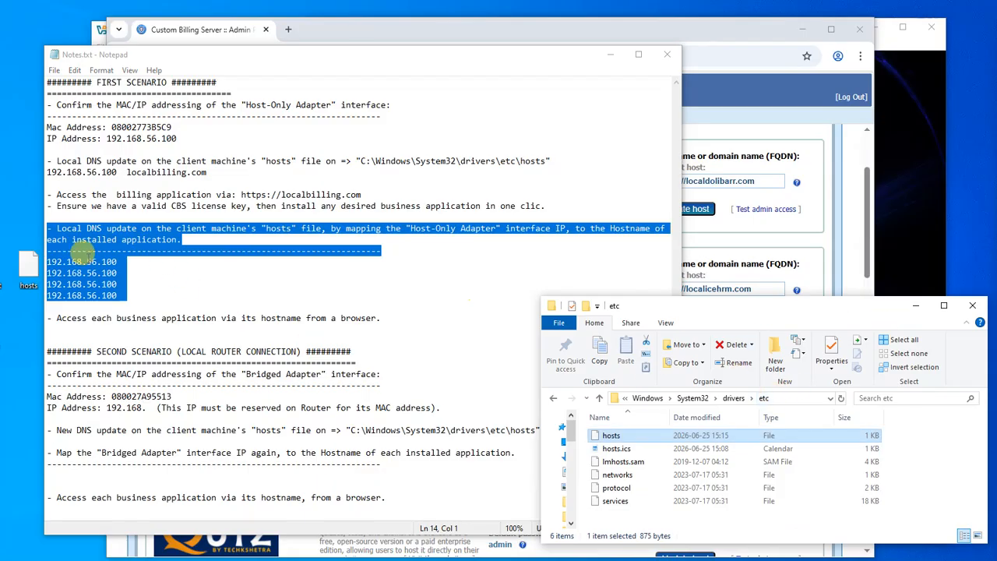
click(27, 276)
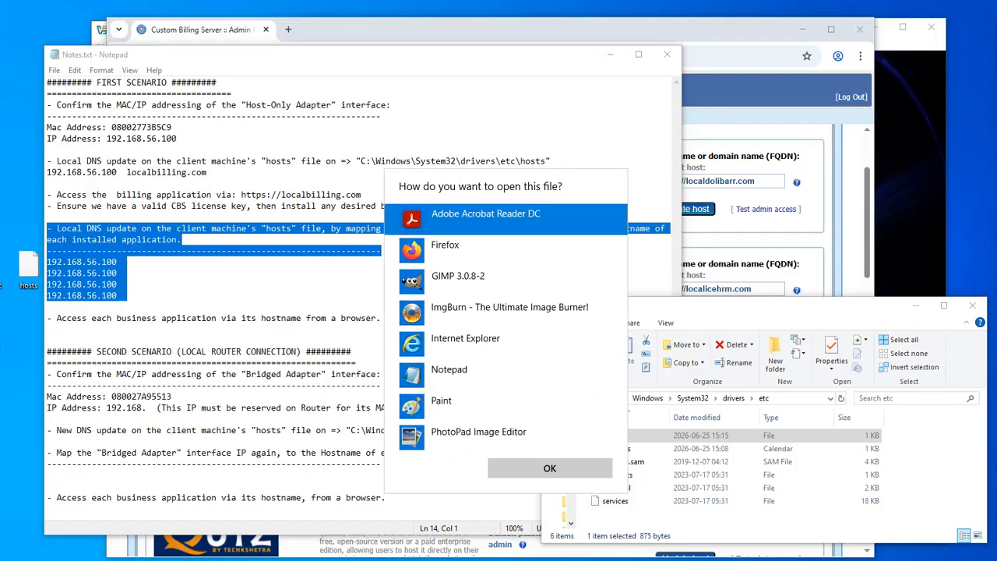
double_click(450, 370)
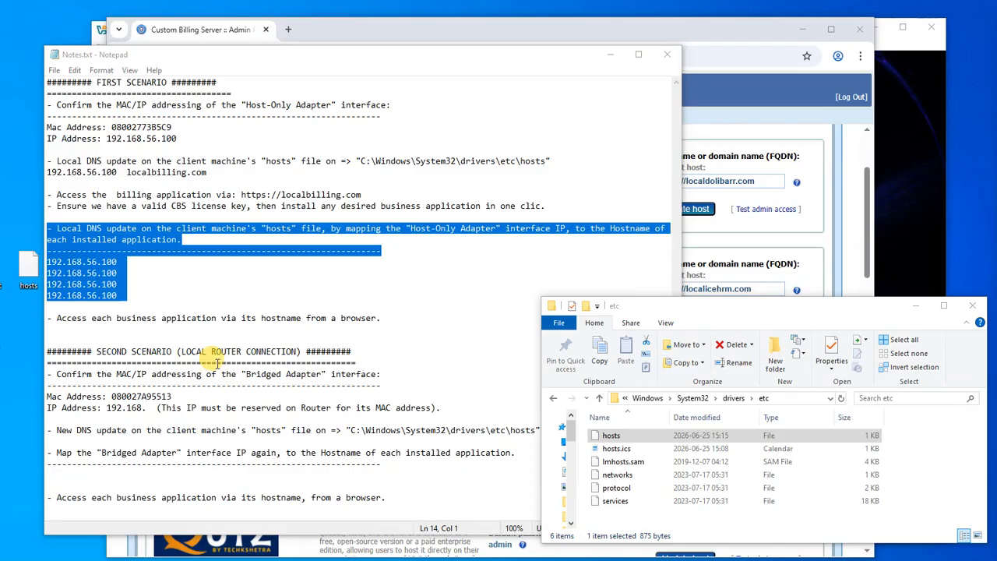
double_click(27, 272)
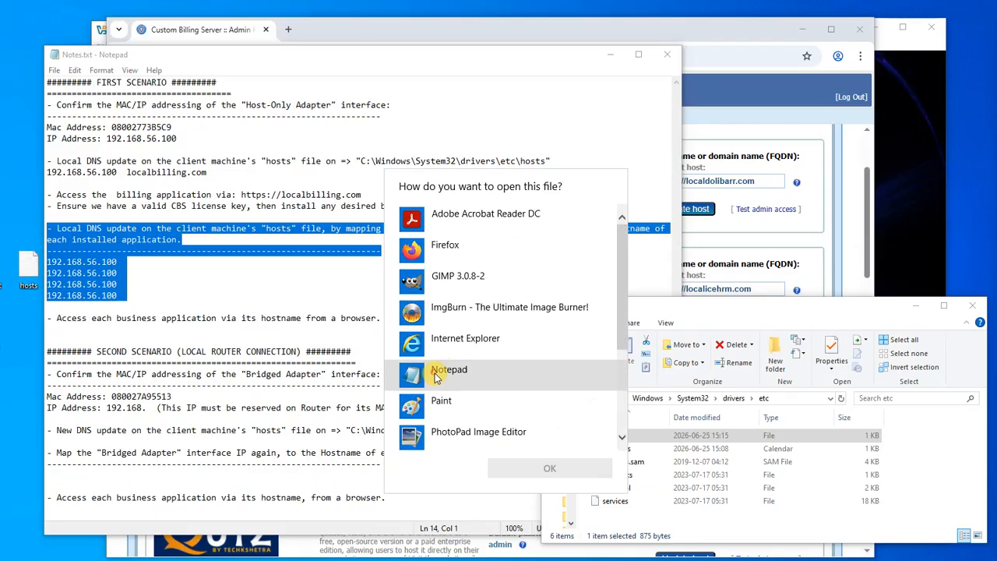
click(436, 376)
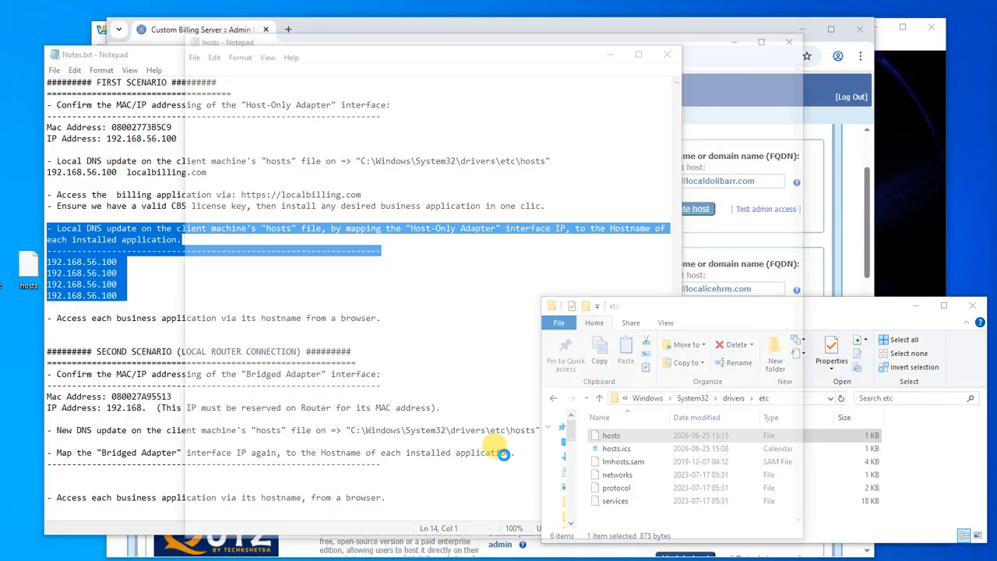
Duplicate the 192.168.56.100 localbilling.com entry onto four new lines at the end of the hosts file.
drag(341, 299, 167, 302)
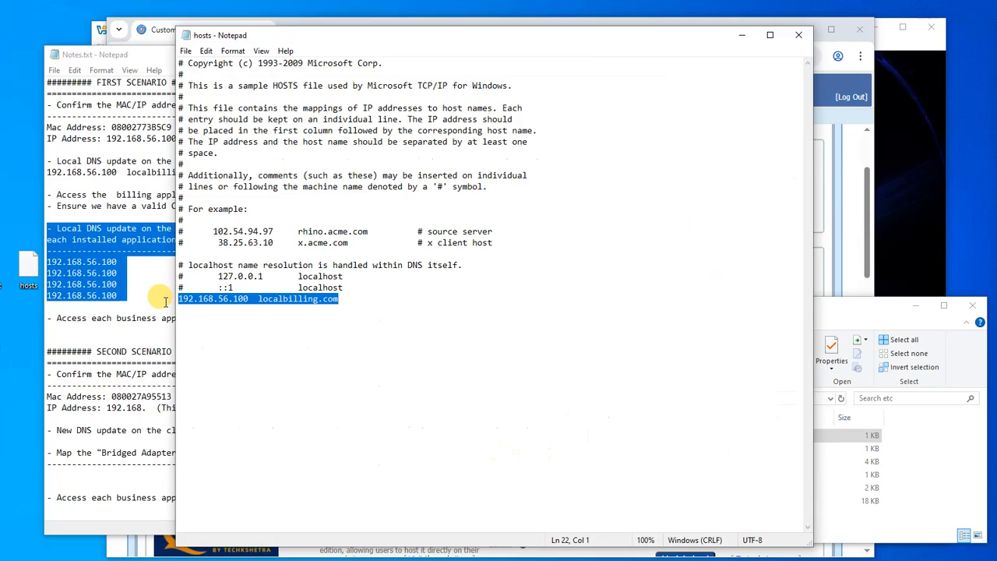
right_click(282, 298)
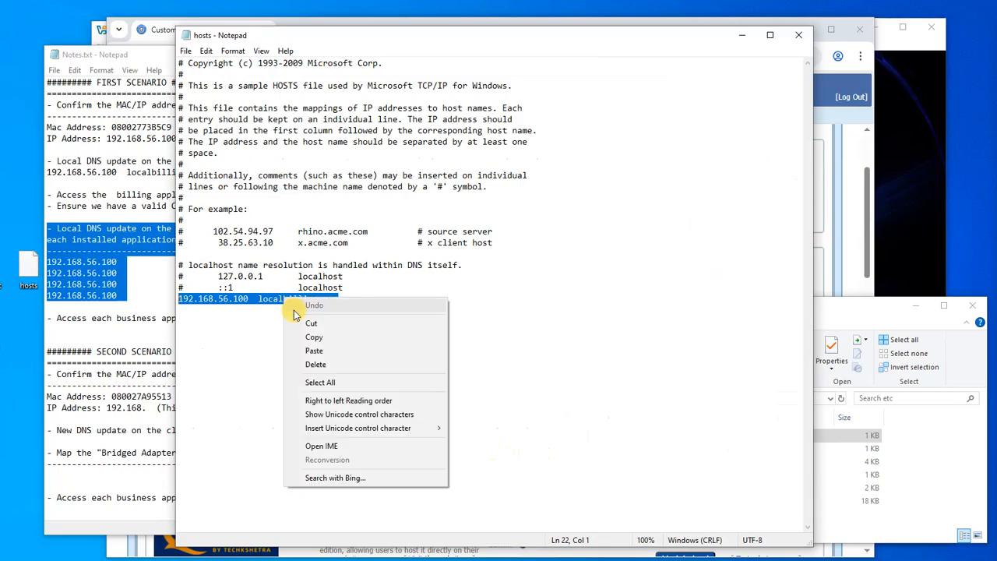
click(308, 335)
click(349, 302)
key(Return)
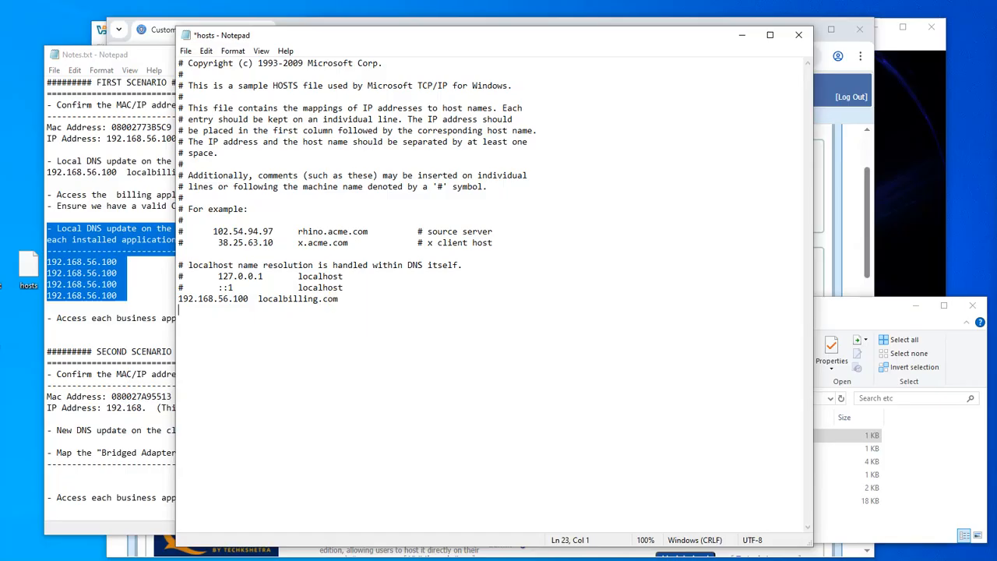
key(ctrl+v)
key(Return)
key(ctrl+v)
key(Return)
key(ctrl+v)
key(Return)
key(ctrl+v)
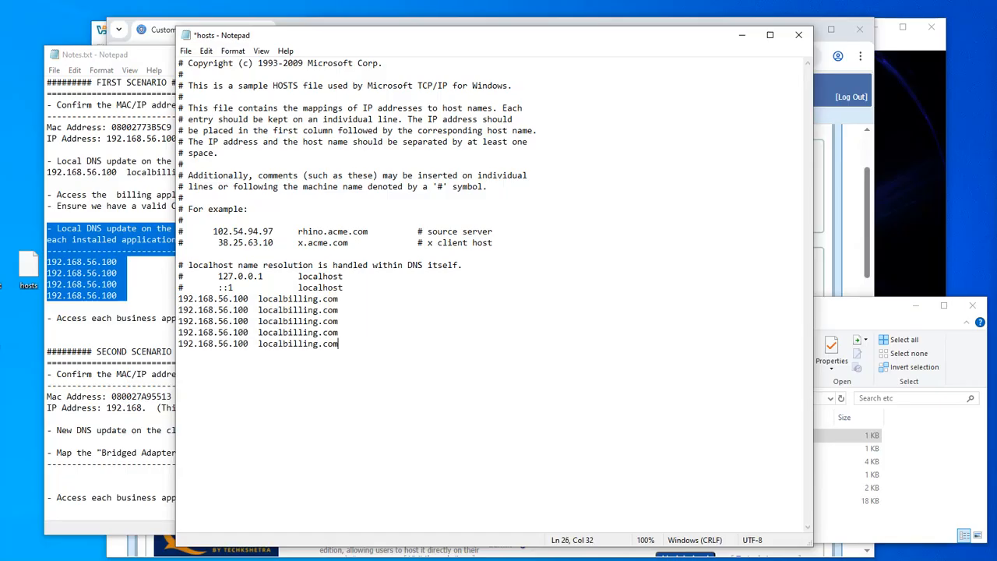
Replace the hostname in the first duplicated hosts entry with Dolibarr's localdolibarr.com, copied from the bonus applications page.
drag(559, 35, 458, 51)
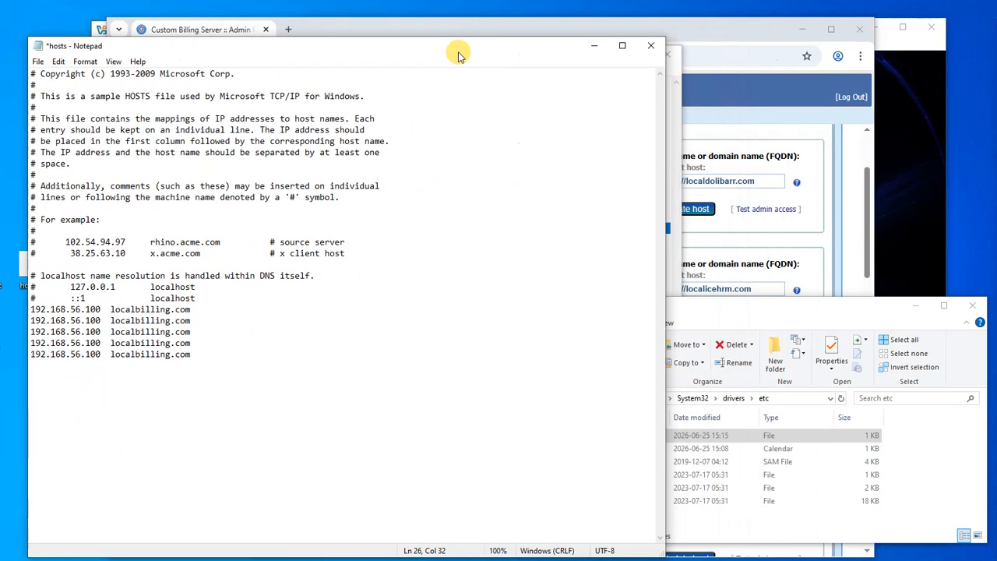
click(711, 141)
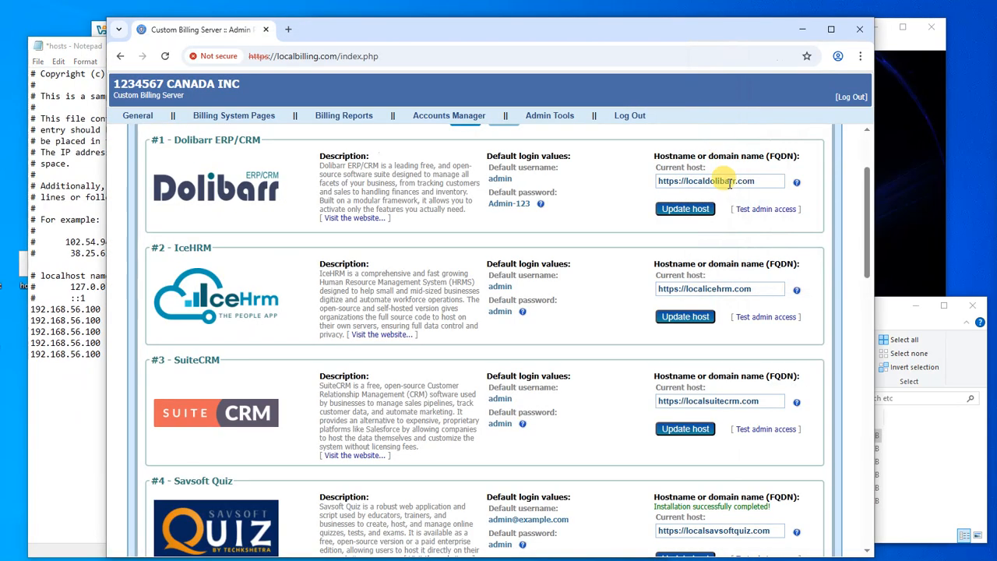
drag(685, 181, 771, 180)
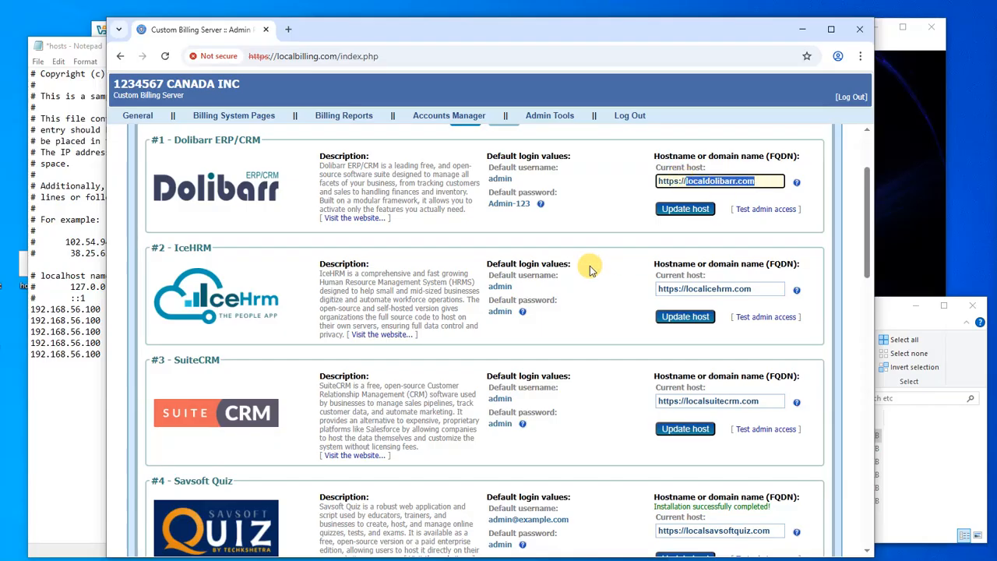
click(36, 287)
drag(190, 320, 113, 320)
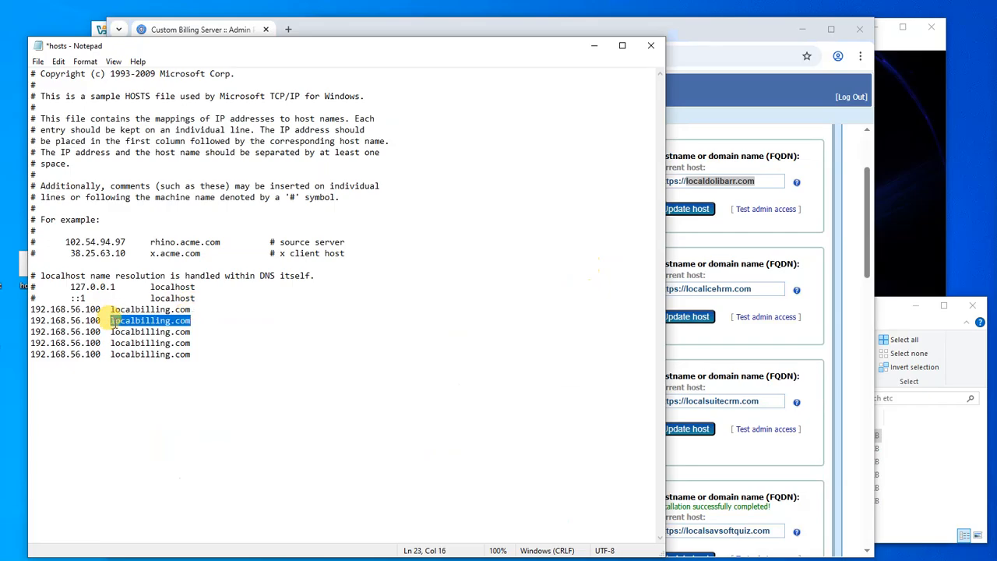
key(ctrl+v)
Replace the hostname in the second duplicated hosts entry with IceHRM's localicehrm.com, copied from its current host.
drag(752, 288, 684, 288)
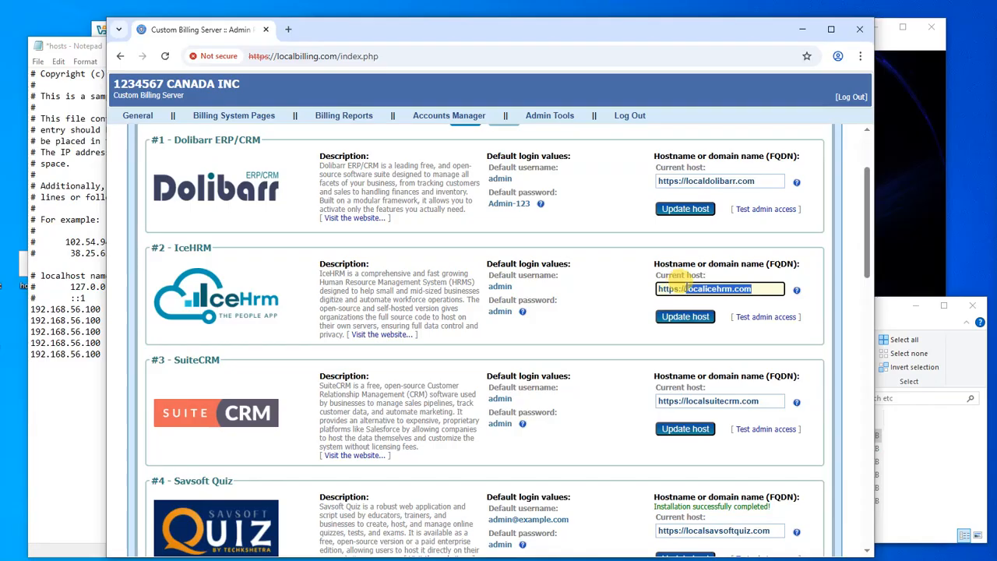
click(81, 331)
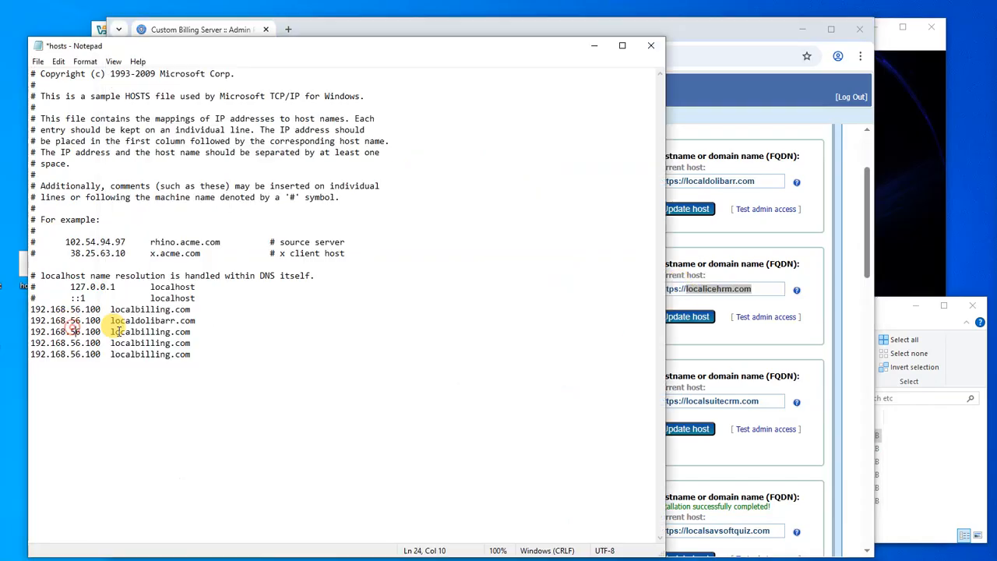
drag(191, 331, 112, 331)
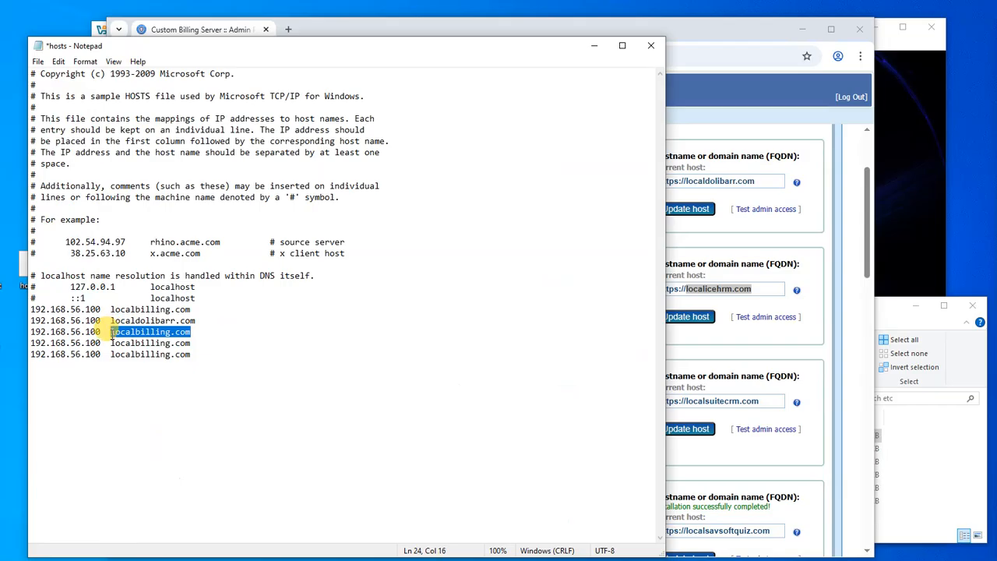
key(ctrl+v)
Replace the hostname in the third duplicated hosts entry with SuiteCRM's localsuitecrm.com, copied from its current host.
click(752, 343)
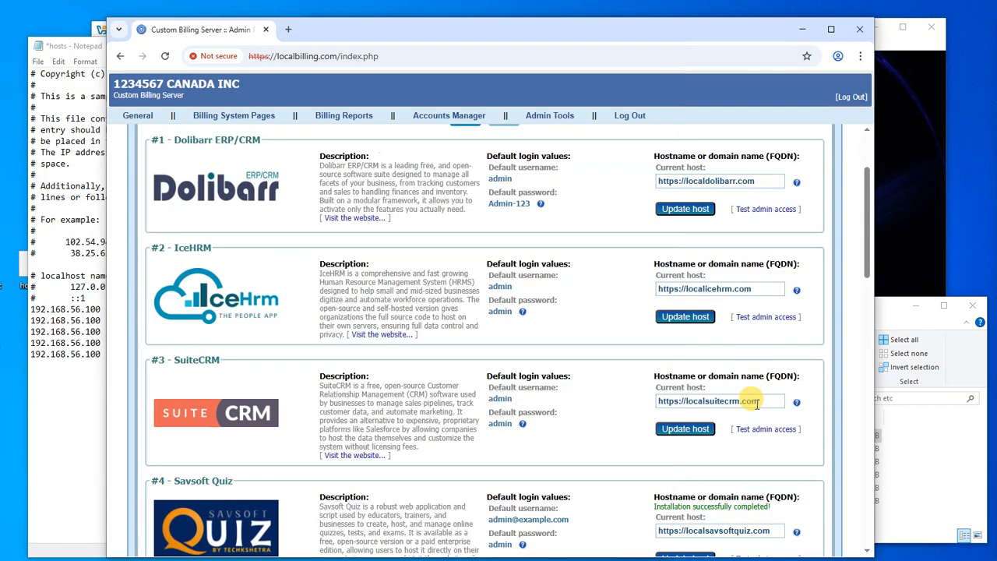
drag(762, 400, 697, 398)
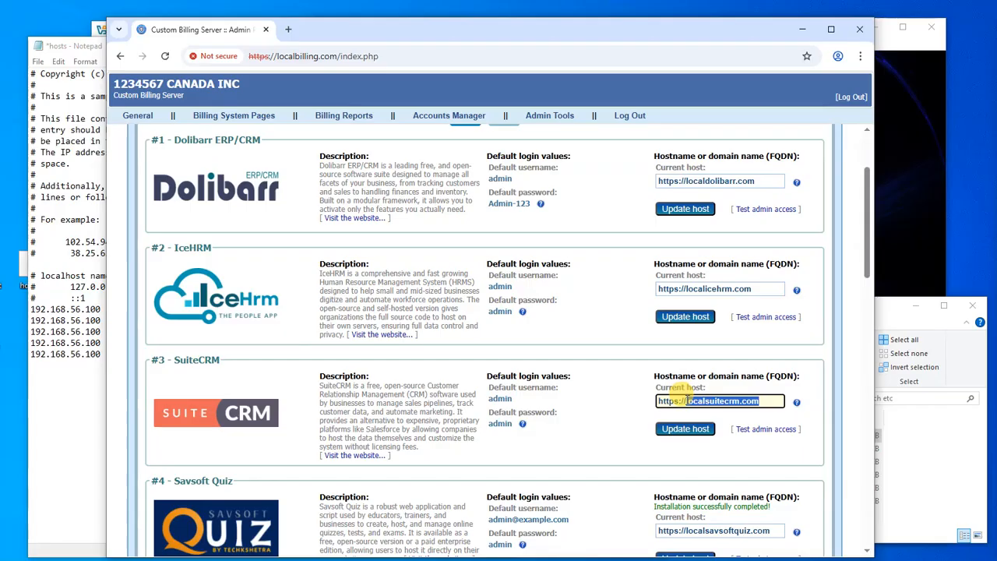
click(87, 320)
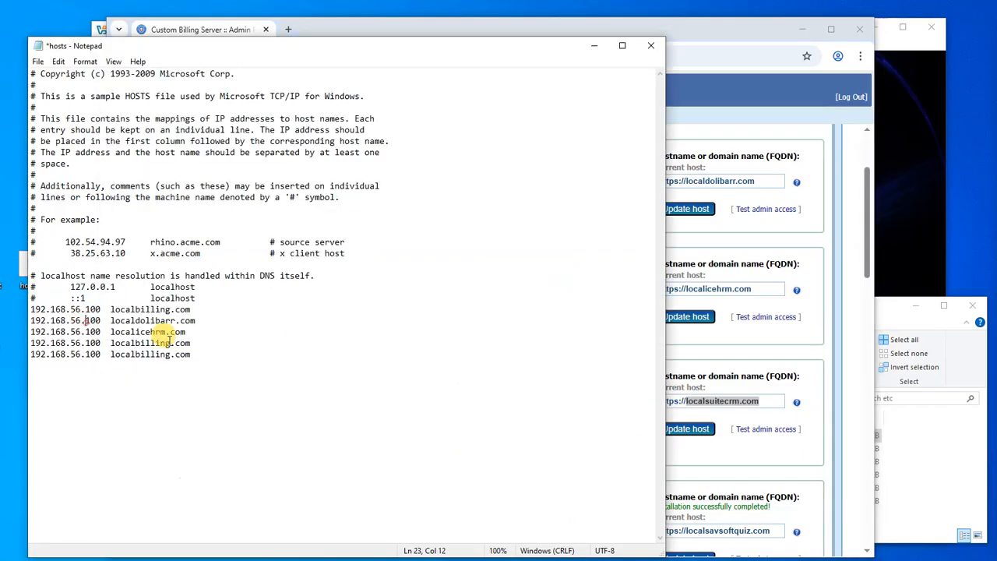
drag(190, 343, 109, 344)
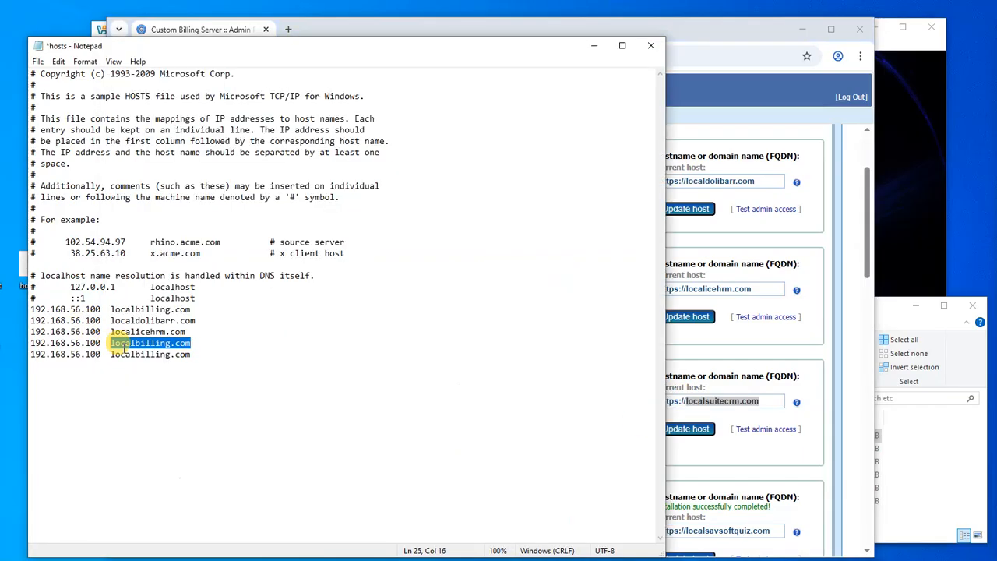
key(ctrl+v)
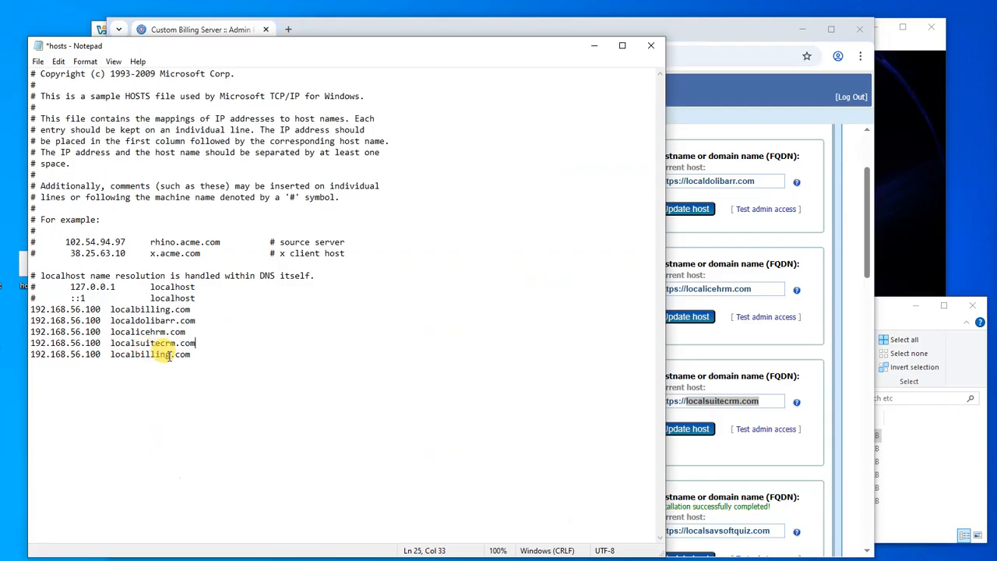
Replace the hostname in the last duplicated hosts entry with Savsoft Quiz's localsavsoftquiz.com, copied from its current host.
click(827, 442)
scroll(779, 468, down, 2)
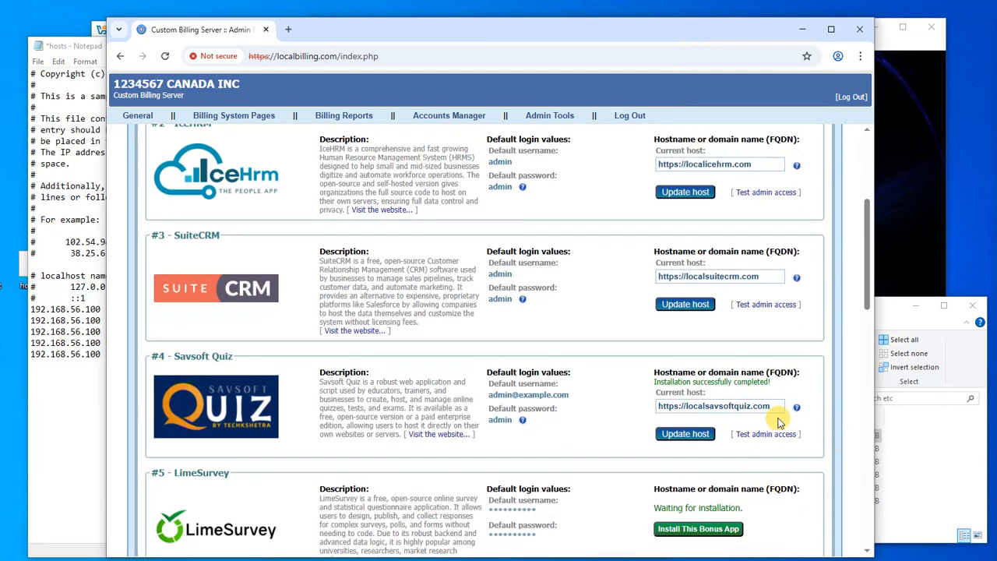
drag(774, 406, 684, 411)
click(73, 359)
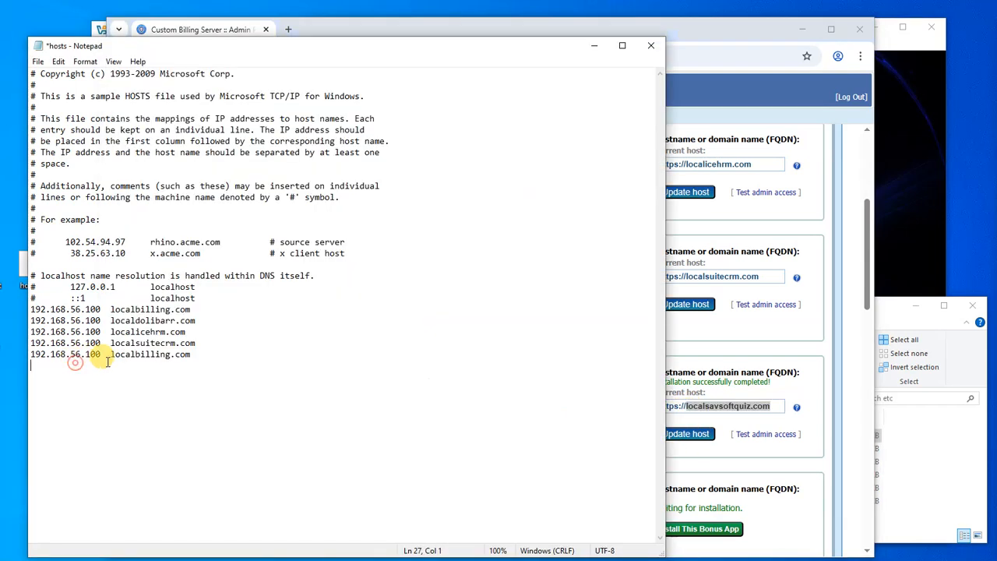
drag(191, 354, 107, 357)
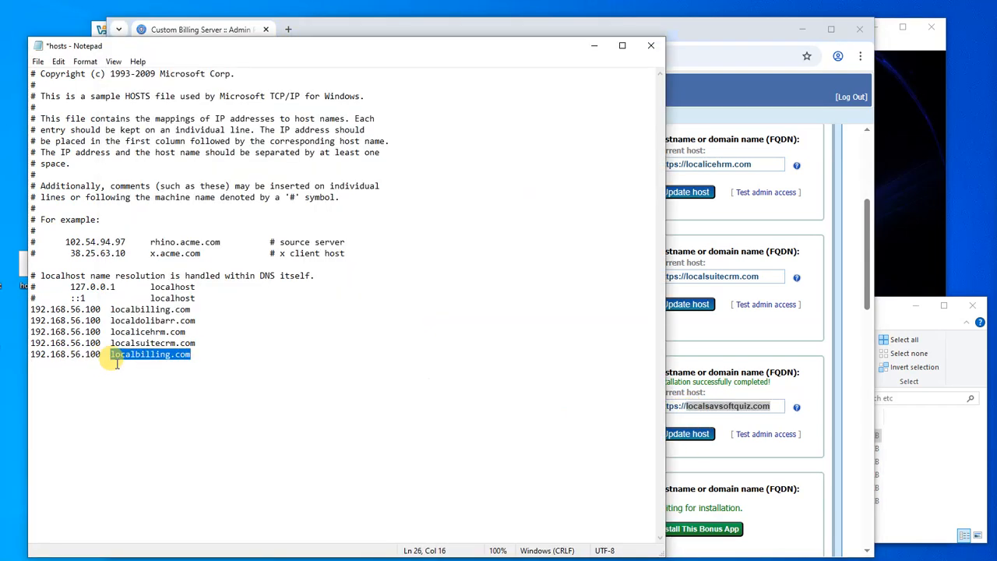
key(ctrl+v)
Save the edited desktop hosts file and close it.
click(37, 61)
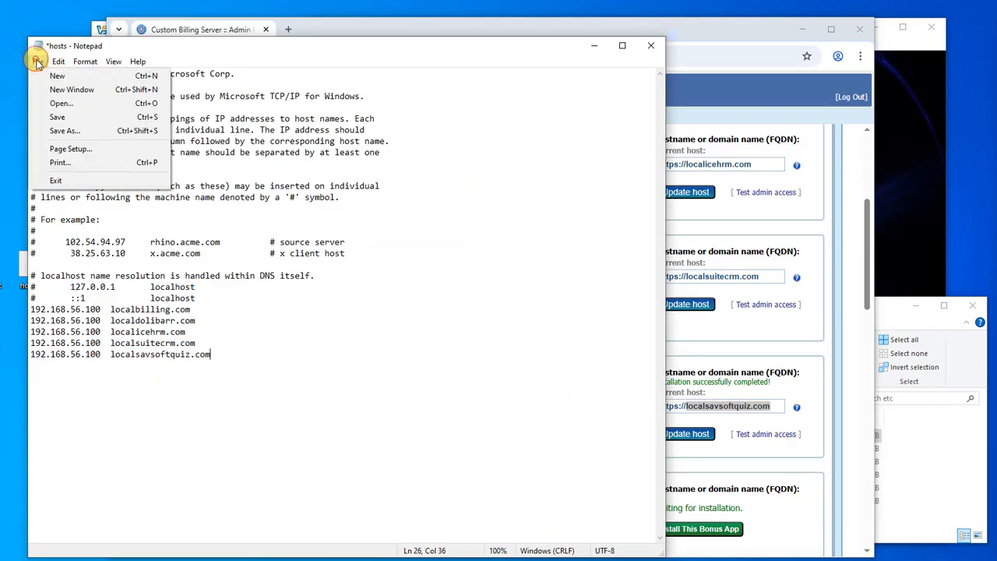
click(63, 118)
click(651, 47)
Copy the desktop hosts file into the System32\drivers\etc folder, replacing the existing hosts file.
click(27, 269)
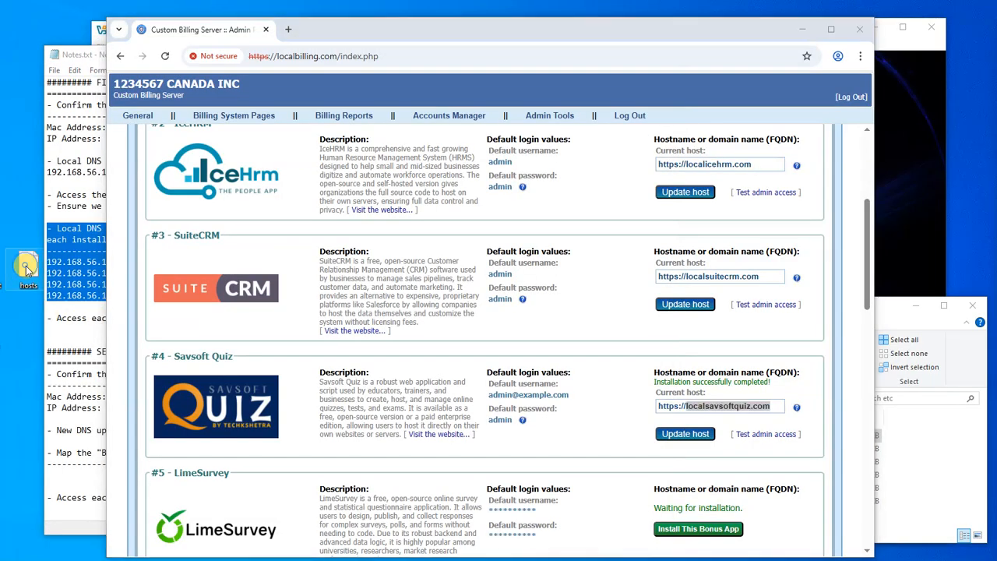
right_click(28, 268)
click(70, 481)
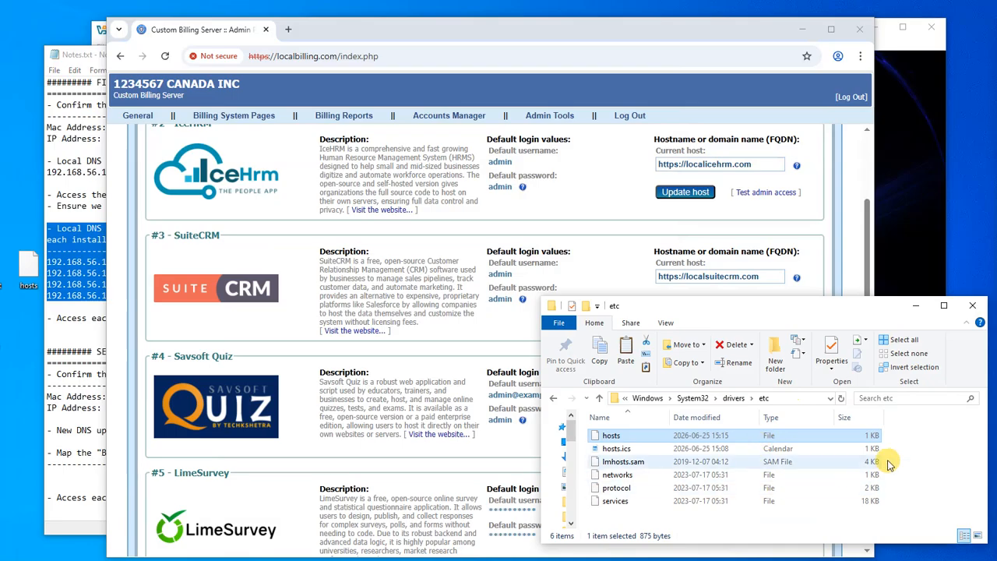
right_click(921, 450)
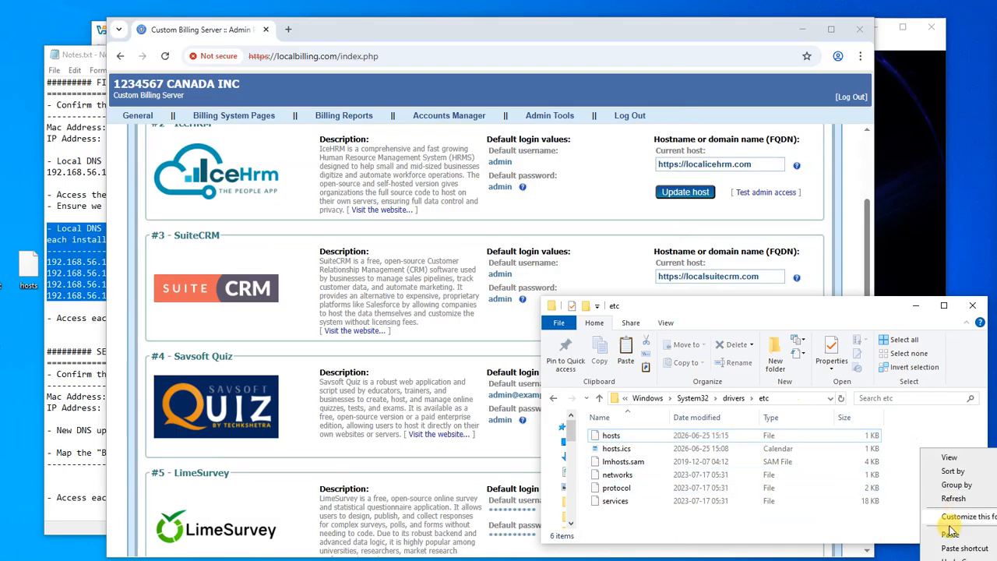
click(952, 536)
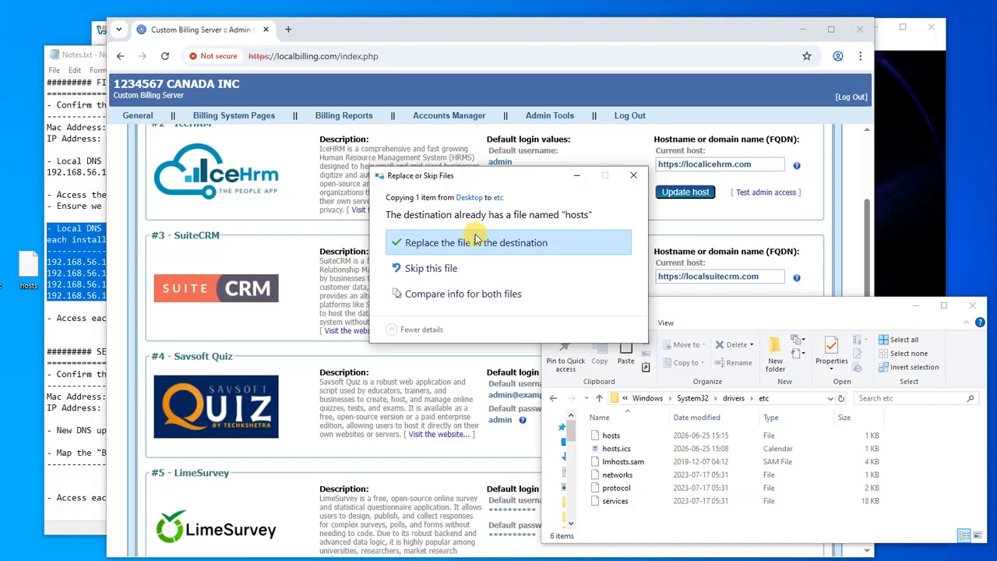
click(472, 242)
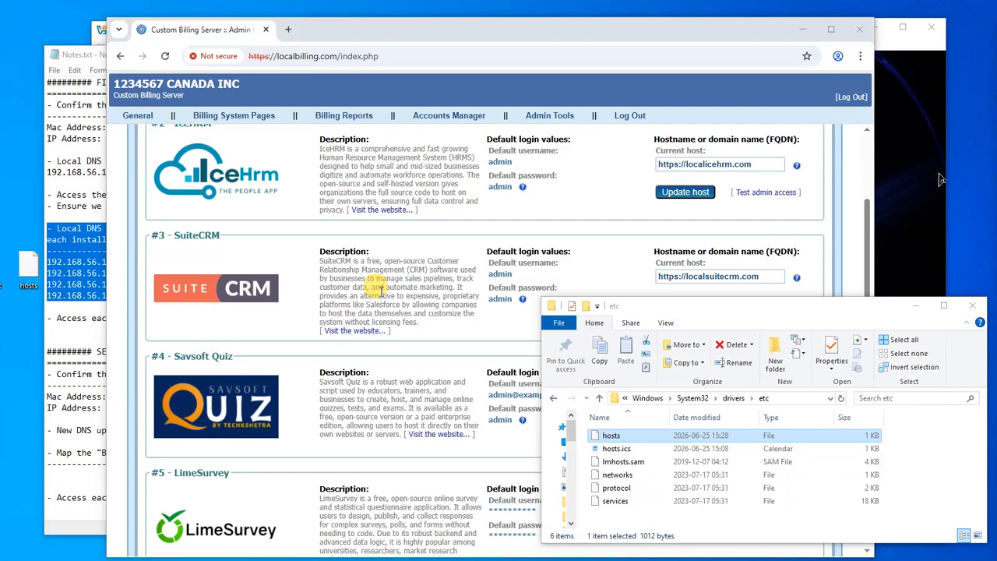
Launch the admin access tests for Dolibarr and IceHRM from the bonus applications page, each in its own browser tab.
click(439, 376)
scroll(444, 379, up, 3)
scroll(459, 374, down, 2)
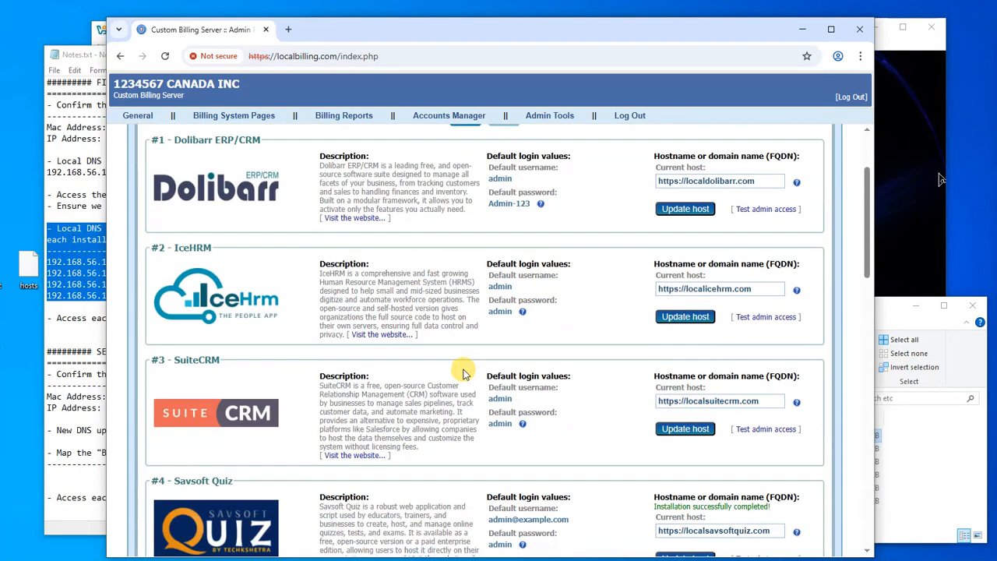
mouse_move(796, 185)
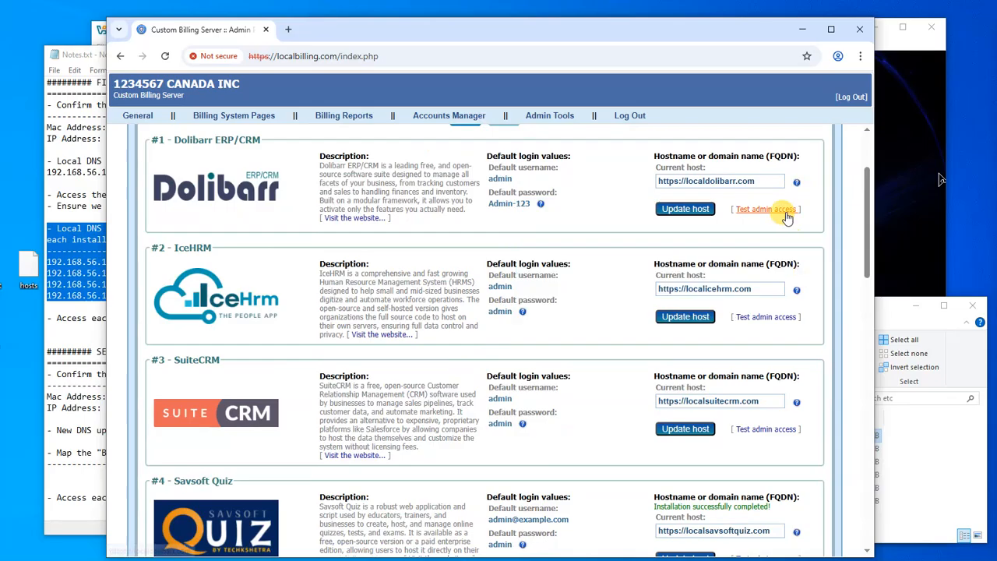
click(782, 211)
click(223, 30)
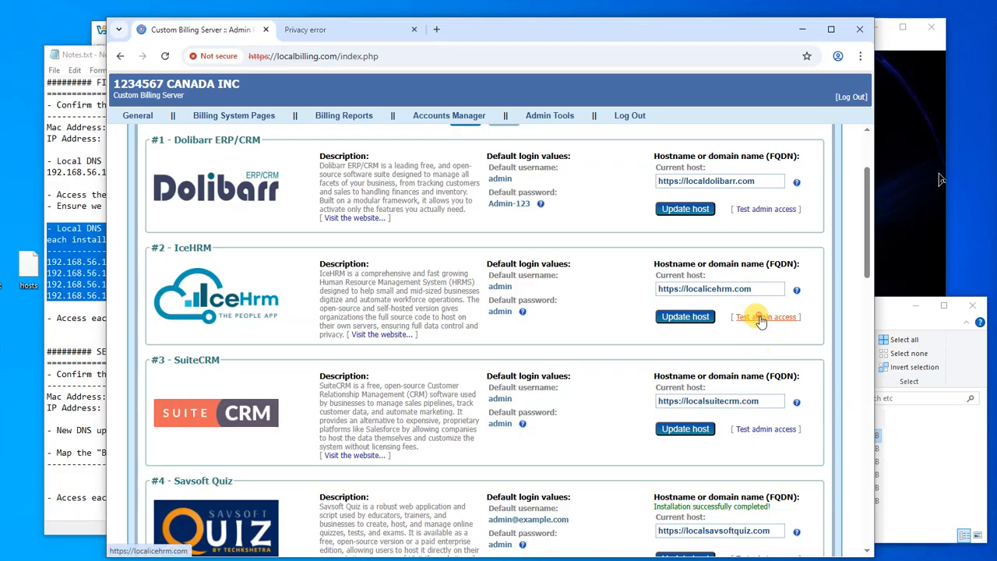
click(761, 320)
Proceed past the browser's certificate warnings to localdolibarr.com and localicehrm.com.
click(468, 33)
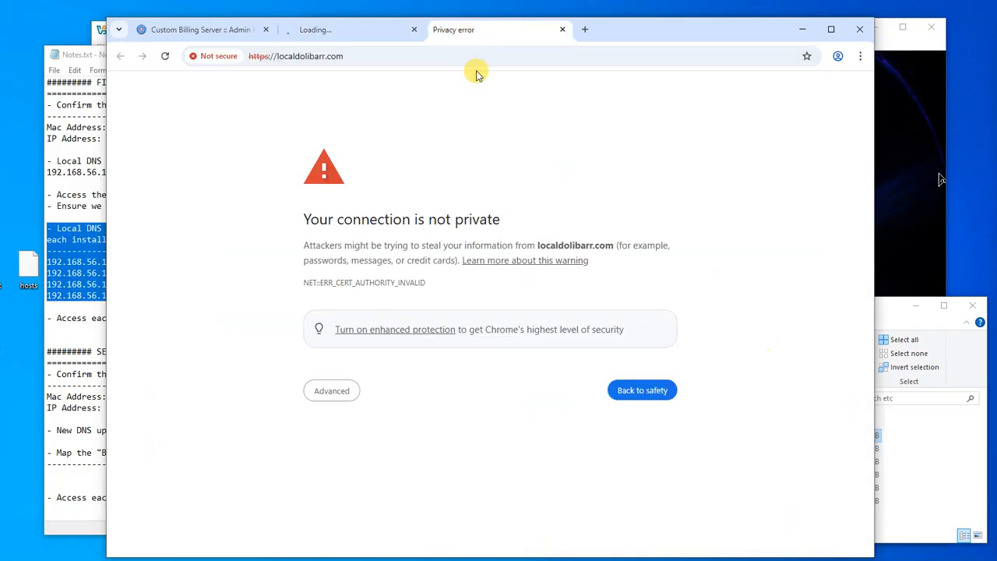
click(342, 387)
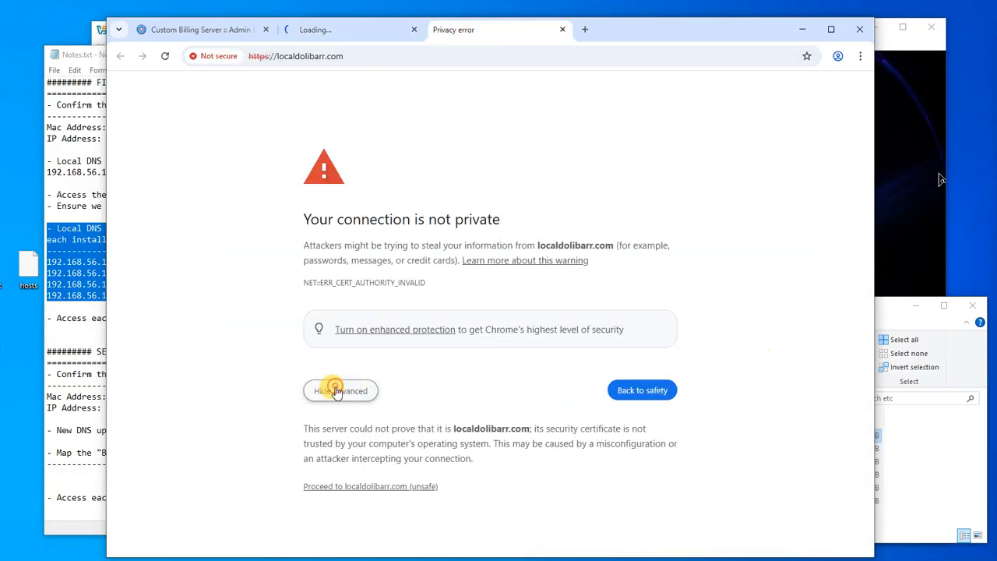
click(331, 31)
click(336, 389)
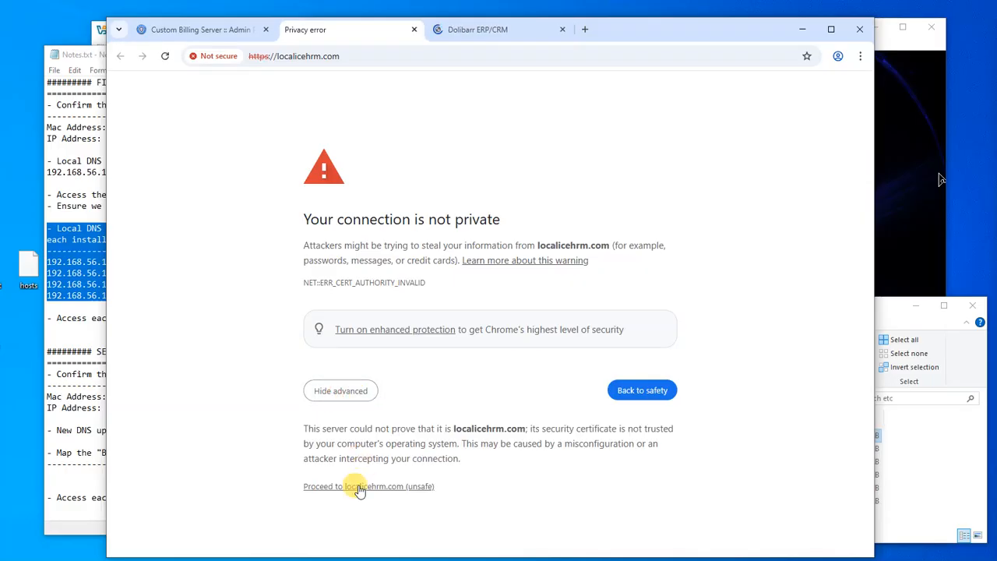
Launch SuiteCRM's admin access test from the bonus applications page and proceed past the certificate warning to localsuitecrm.com.
click(229, 31)
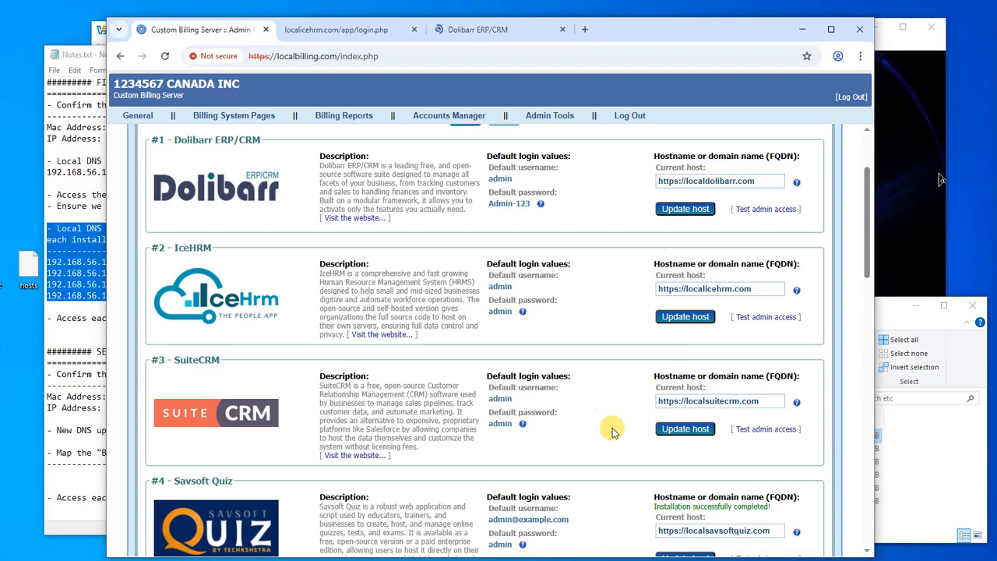
click(769, 426)
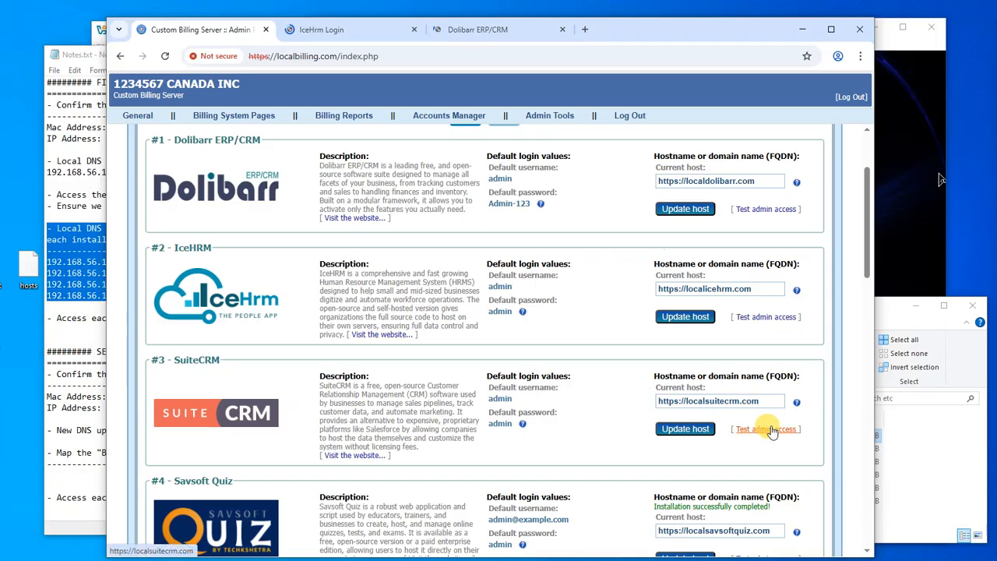
click(769, 429)
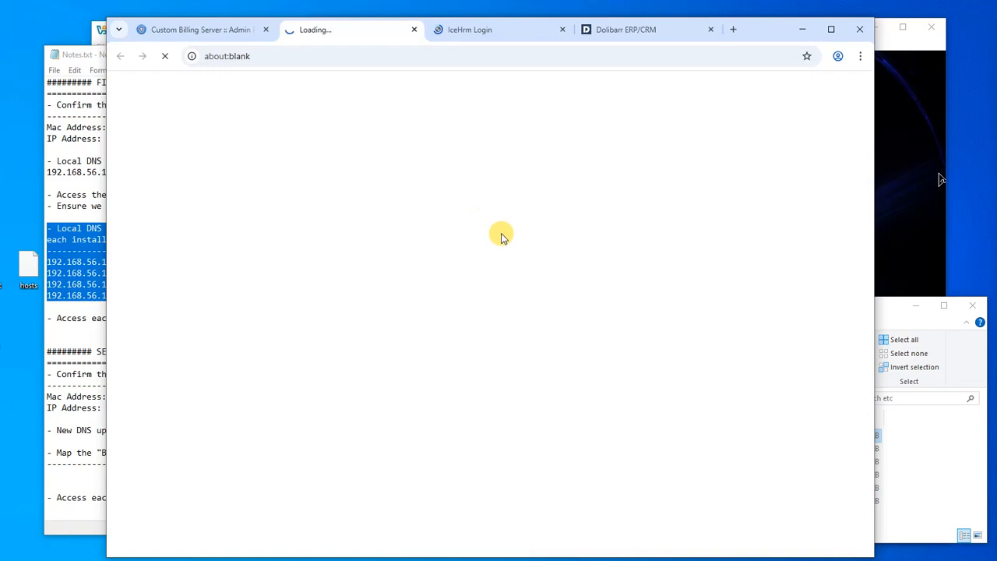
click(352, 389)
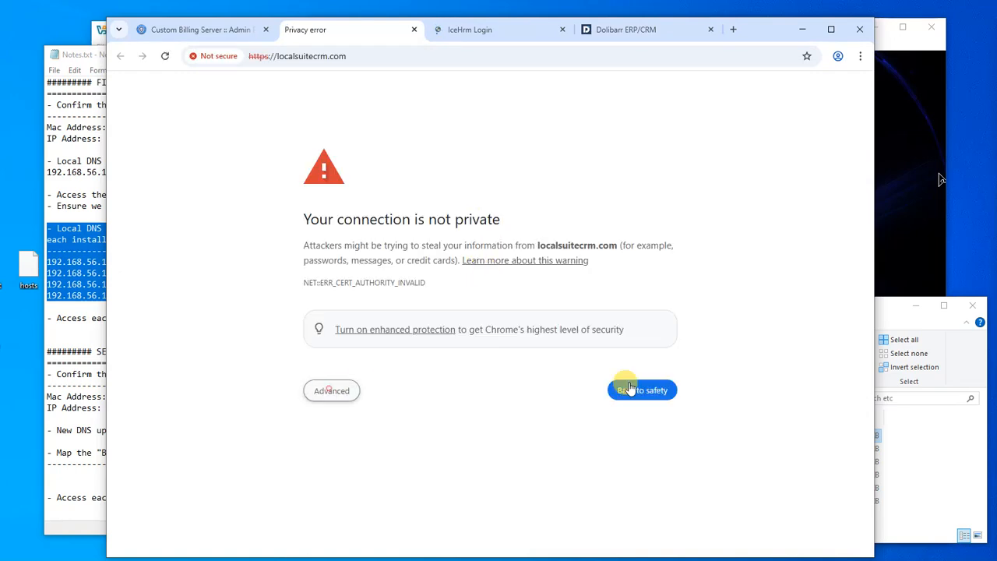
click(398, 488)
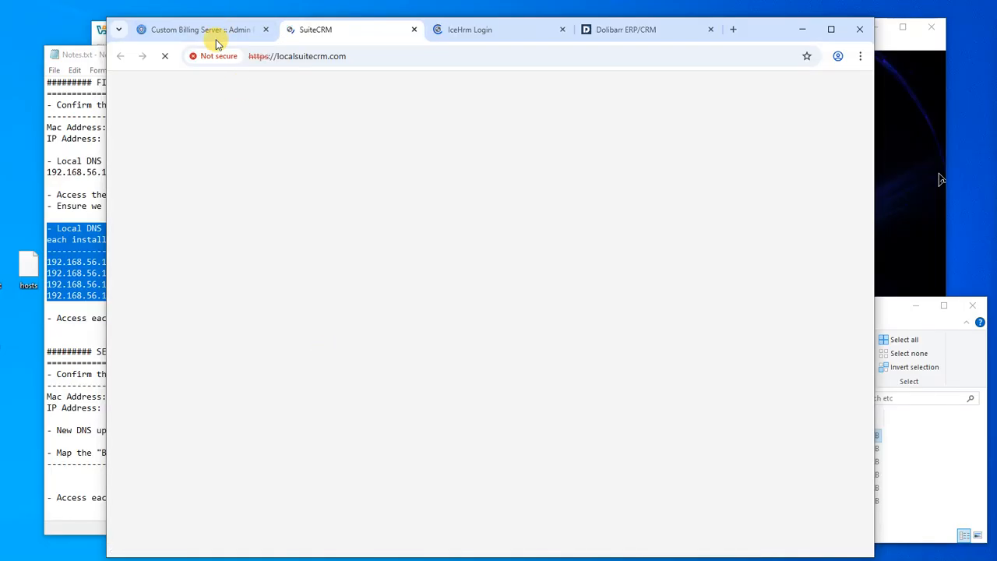
Launch Savsoft Quiz's admin access test from the bonus applications page and proceed past the certificate warning to localsavsoftquiz.com.
click(217, 37)
scroll(663, 409, down, 3)
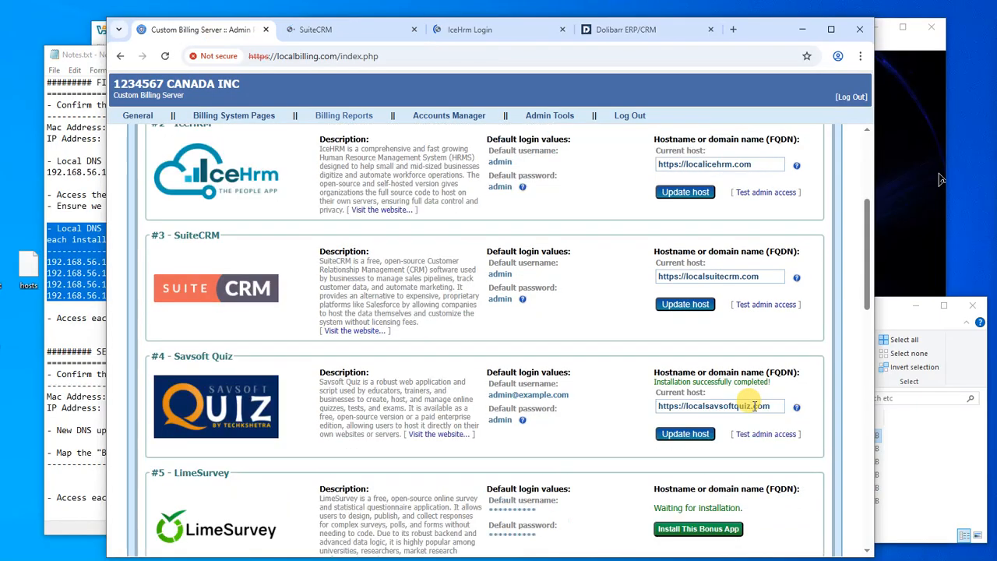
click(754, 406)
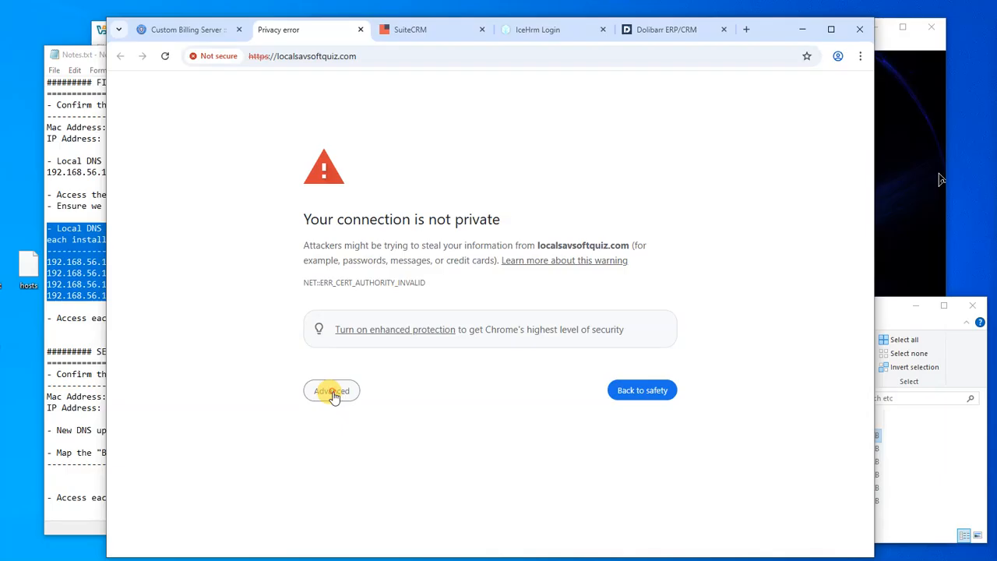
click(333, 394)
click(401, 487)
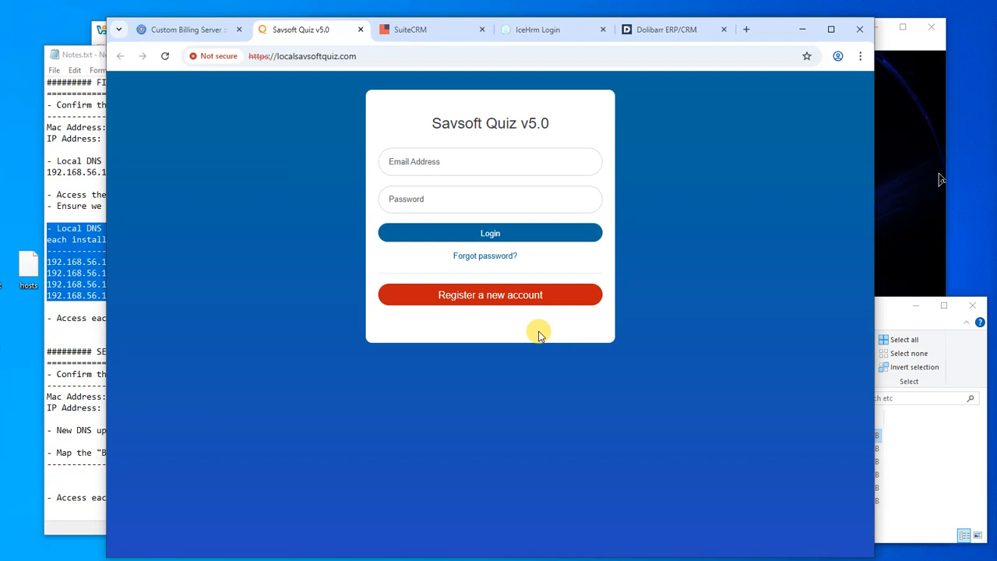
Check the login pages of Dolibarr, IceHRM, SuiteCRM and Savsoft Quiz in their browser tabs.
click(643, 30)
click(536, 31)
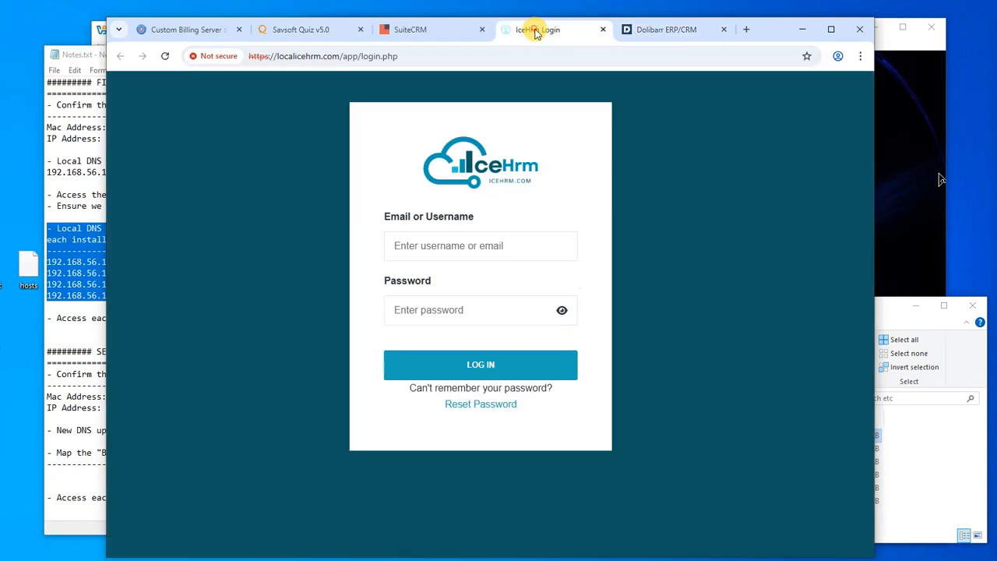
click(420, 28)
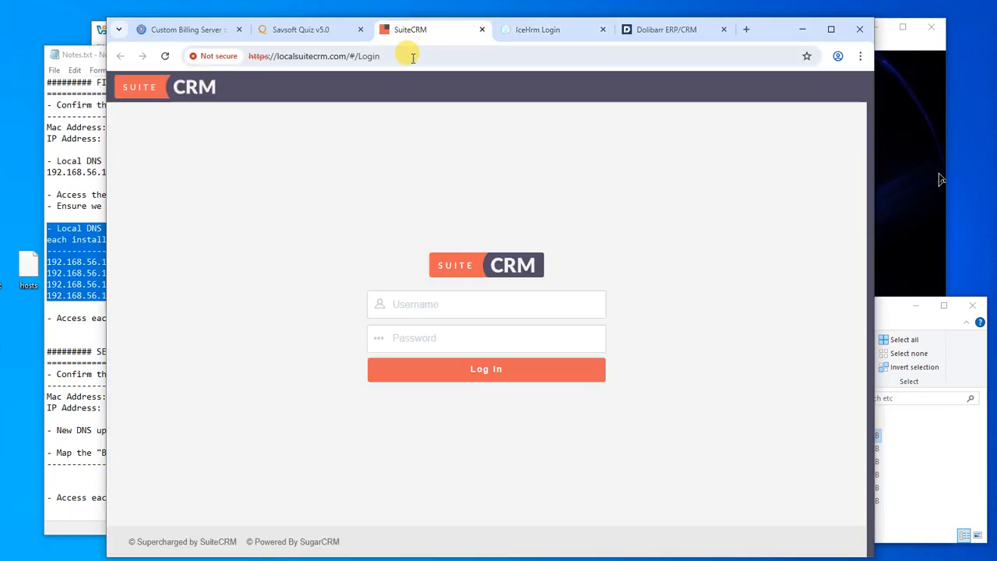
click(294, 33)
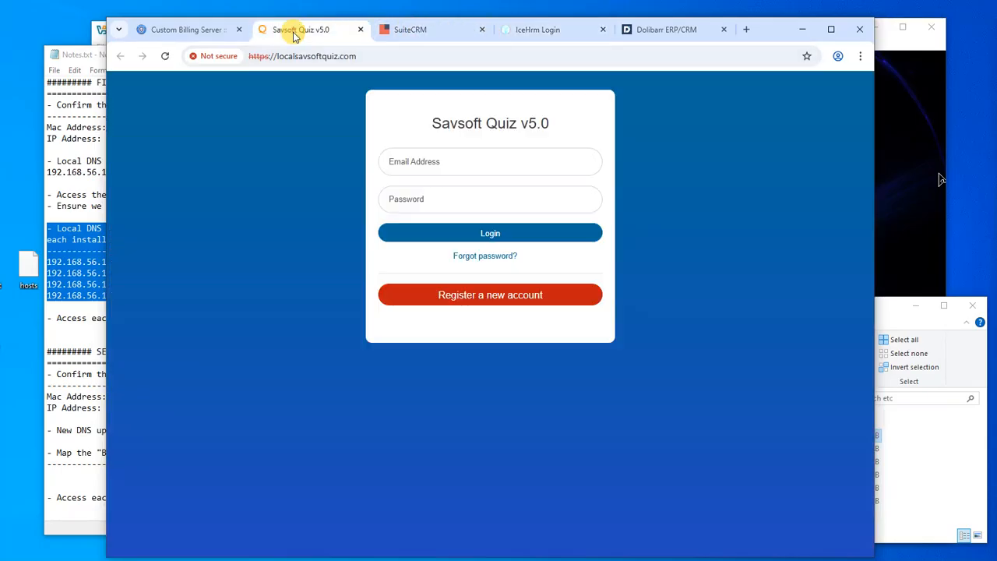
click(207, 34)
click(992, 480)
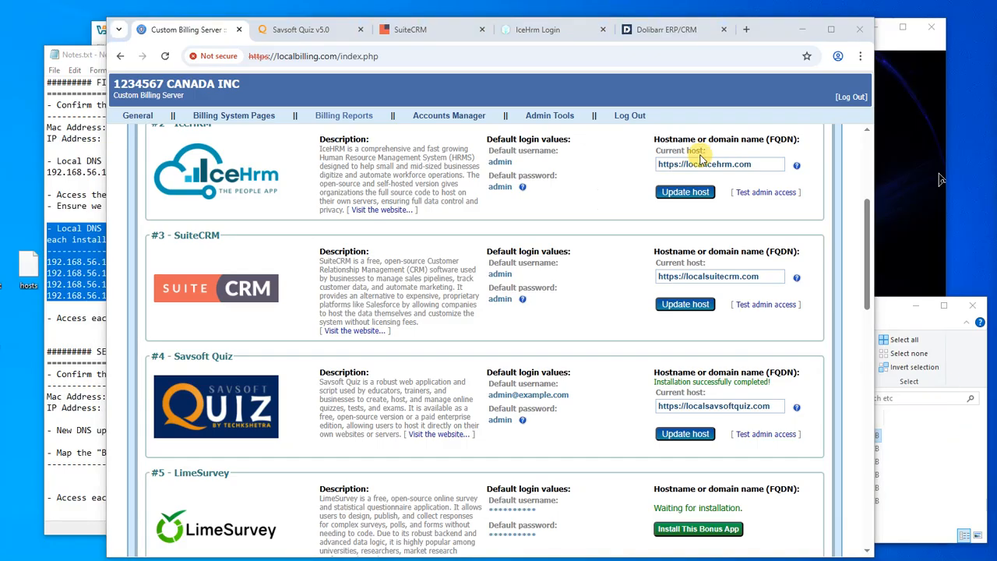
click(305, 29)
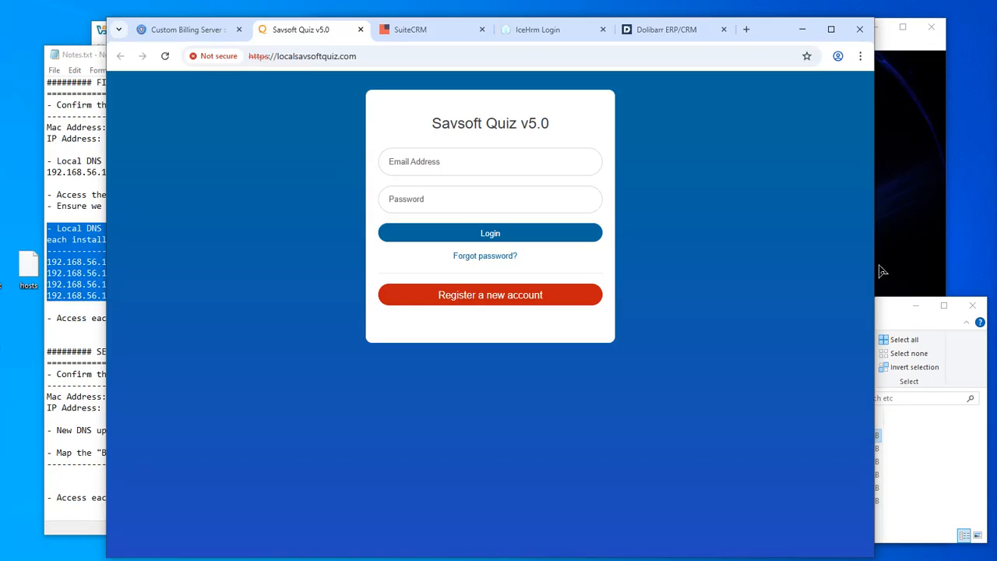
click(879, 266)
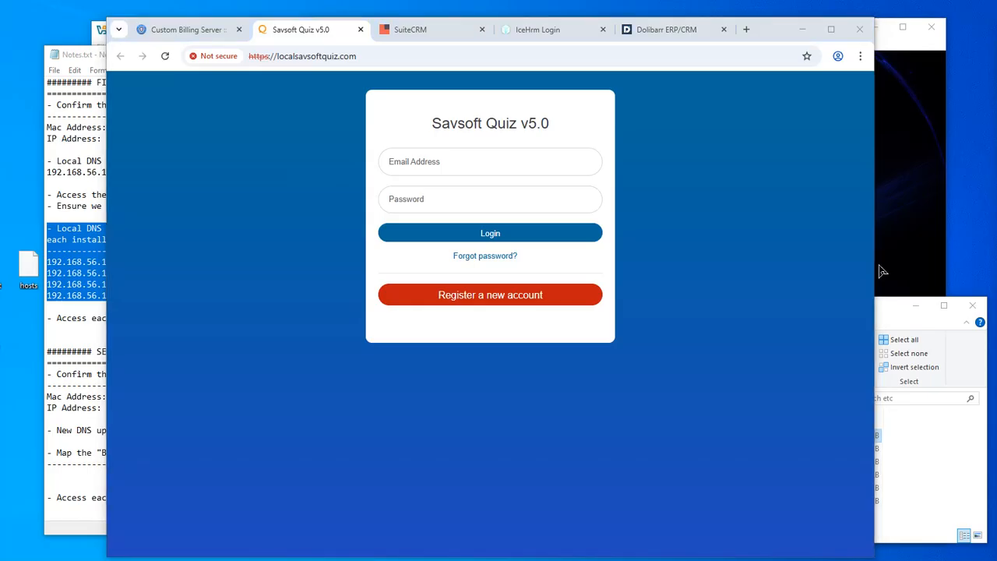
click(399, 30)
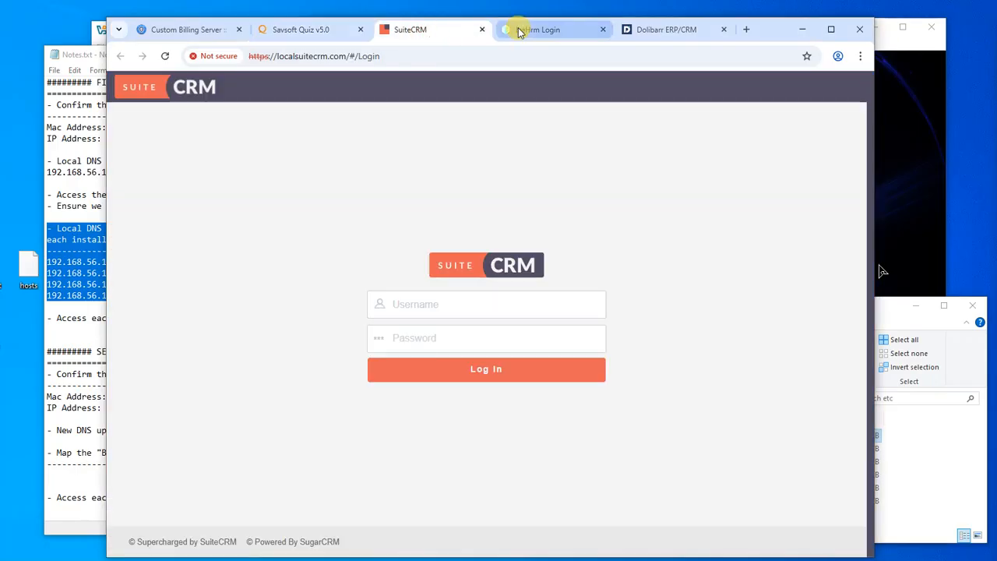
click(520, 30)
click(664, 30)
Highlight a connection's destination IP 192.168.56.100 in the CBS virtual machine's IPTState list, and return to the browser.
click(897, 157)
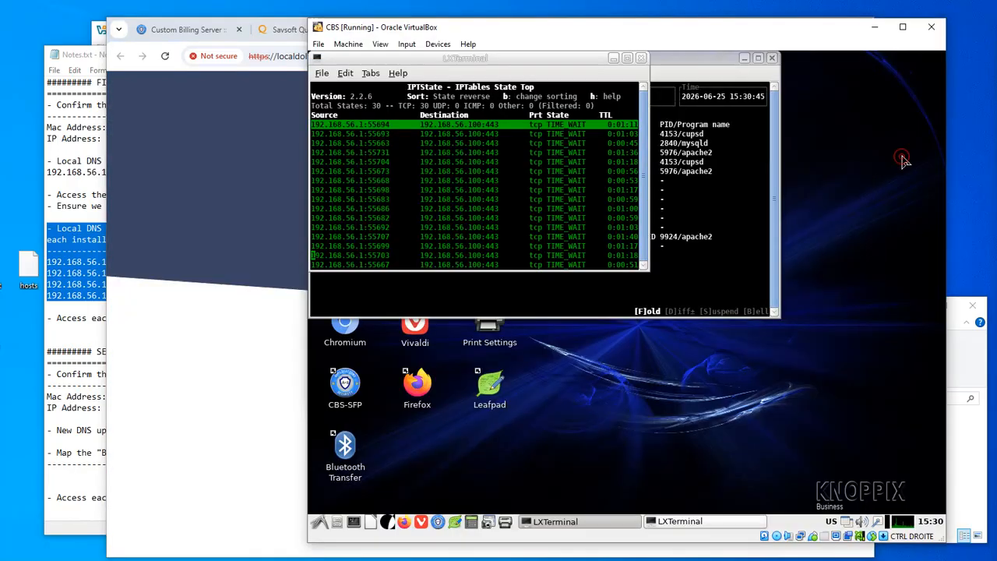
drag(486, 200, 411, 199)
click(249, 230)
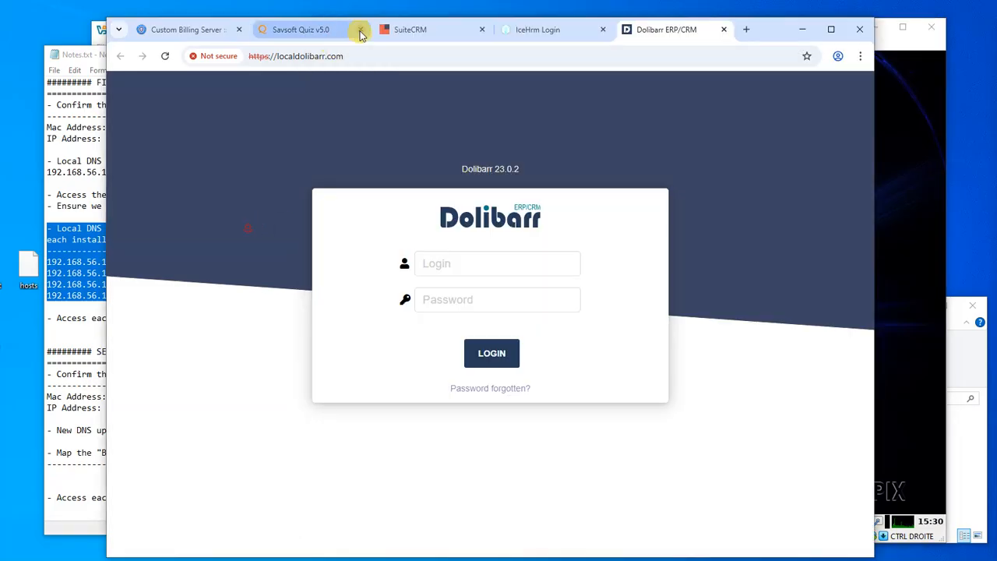
Close the Savsoft Quiz, SuiteCRM, IceHRM and Dolibarr browser tabs, keeping only the Custom Billing Server page.
click(360, 30)
click(359, 30)
click(360, 30)
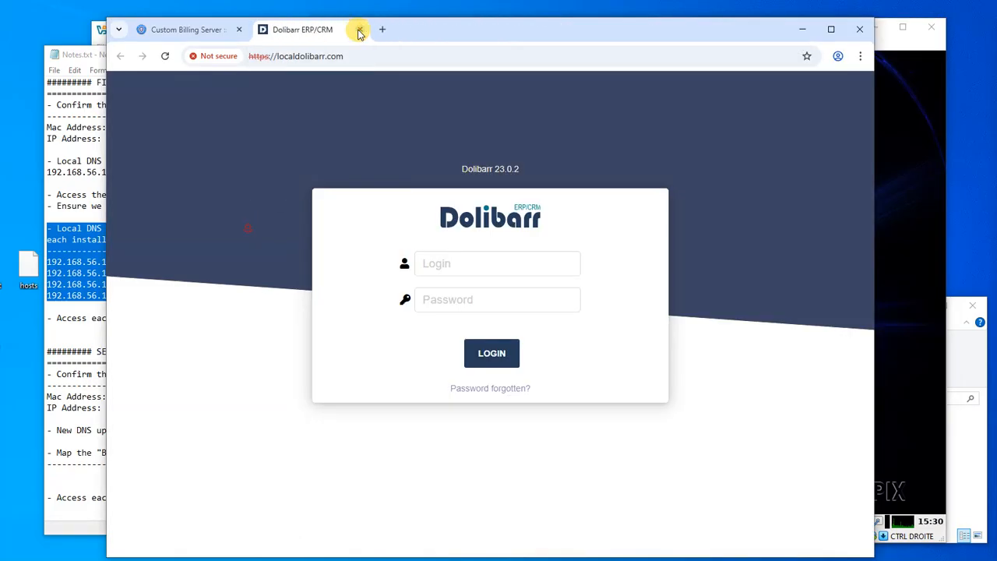
click(358, 30)
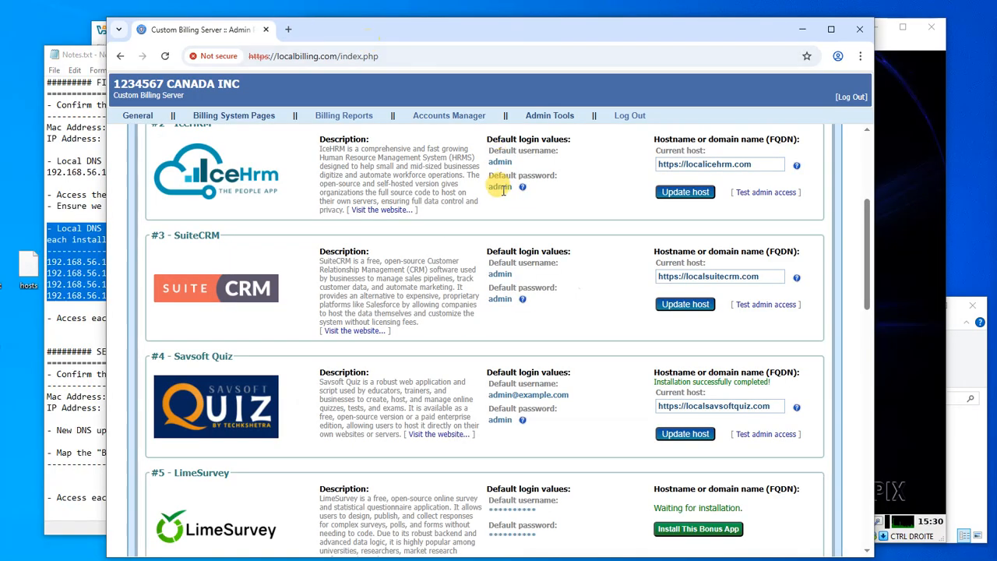
Disconnect the CBS virtual machine's Host Only Connection and connect its Bridged LAN Connection instead.
click(913, 384)
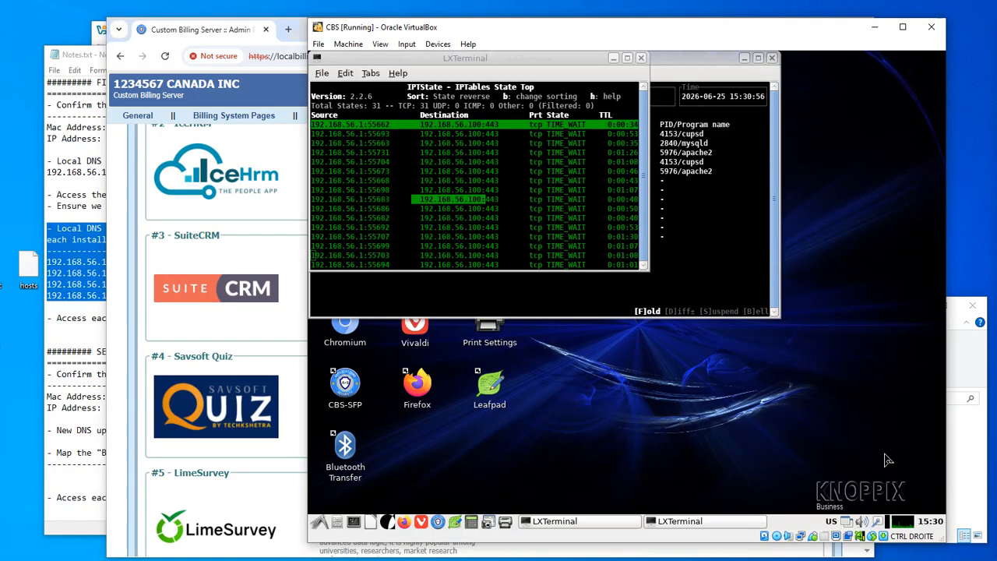
click(879, 522)
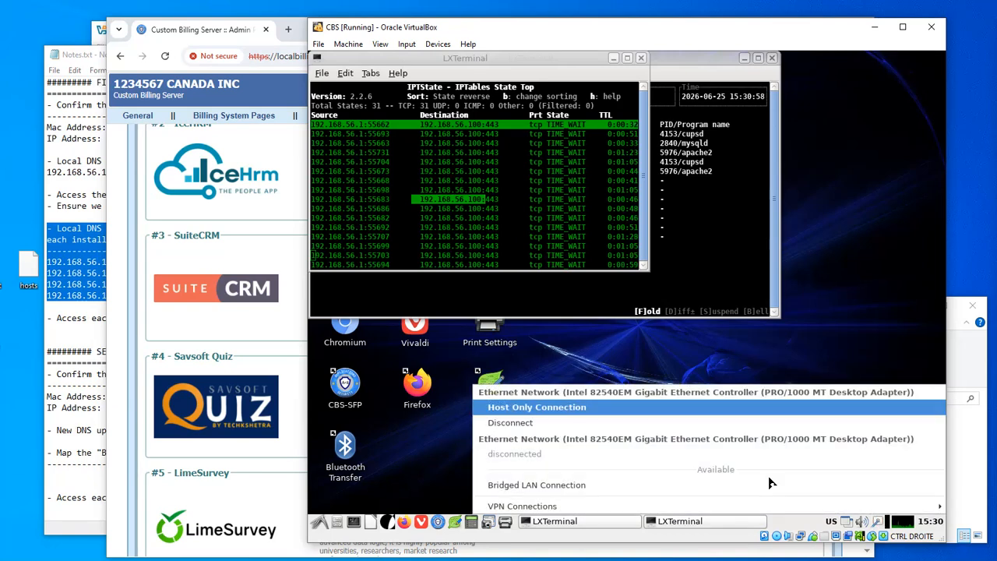
click(498, 425)
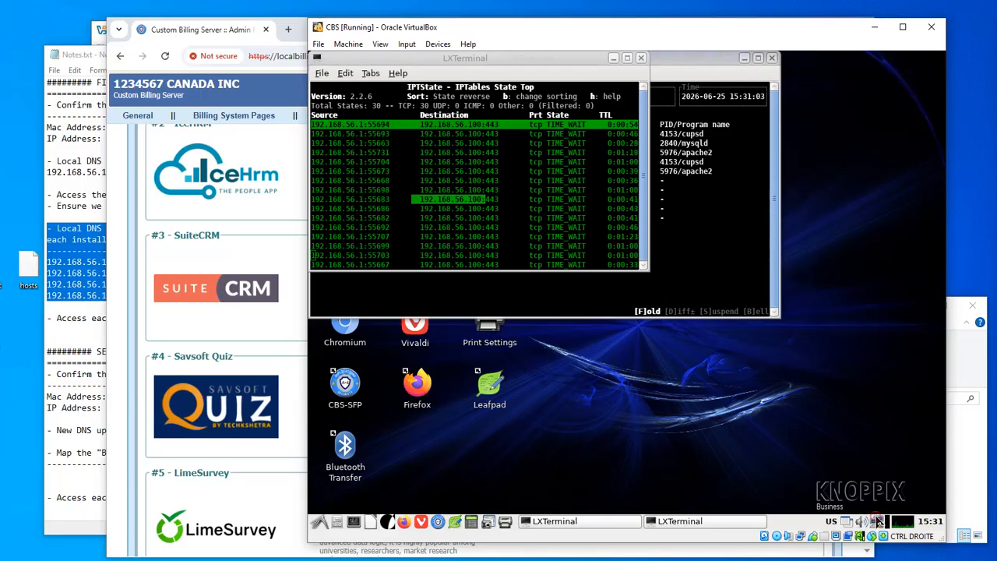
click(878, 521)
click(580, 487)
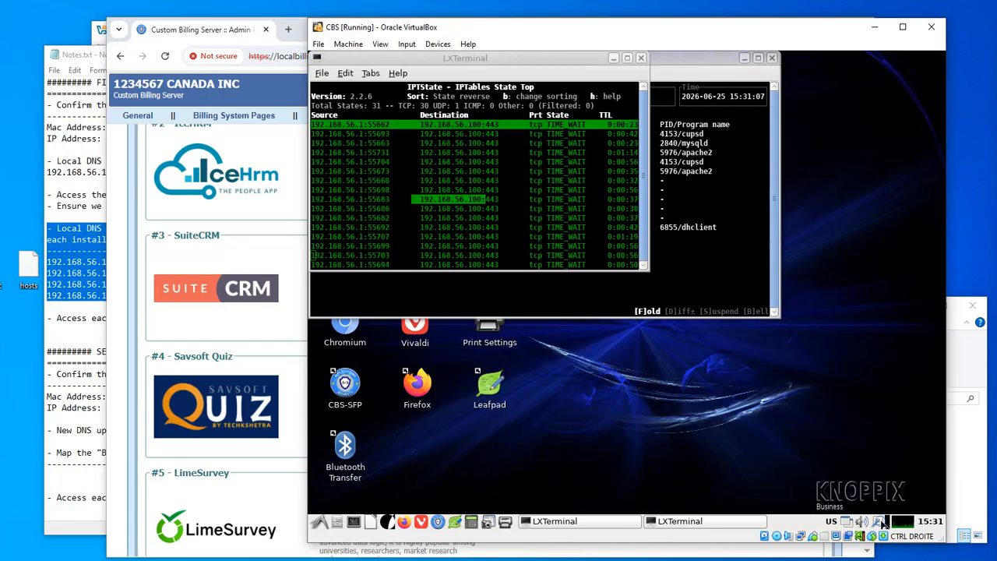
Open the virtual machine's connection information, highlight the Bridged LAN Connection's IPv4 address, and move the window clear of the terminals.
right_click(879, 522)
click(847, 470)
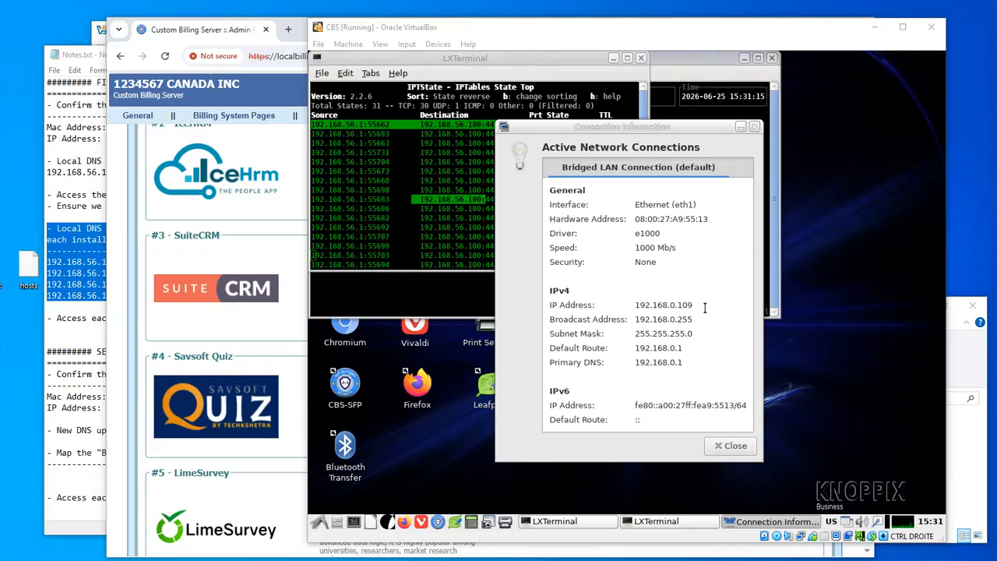
drag(700, 305, 633, 305)
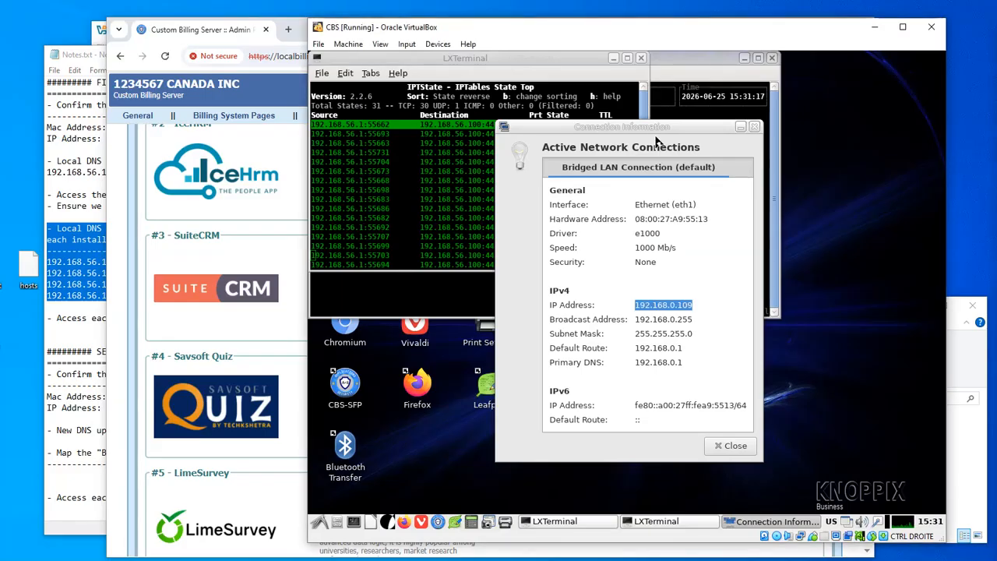
drag(656, 128, 715, 134)
drag(802, 159, 855, 179)
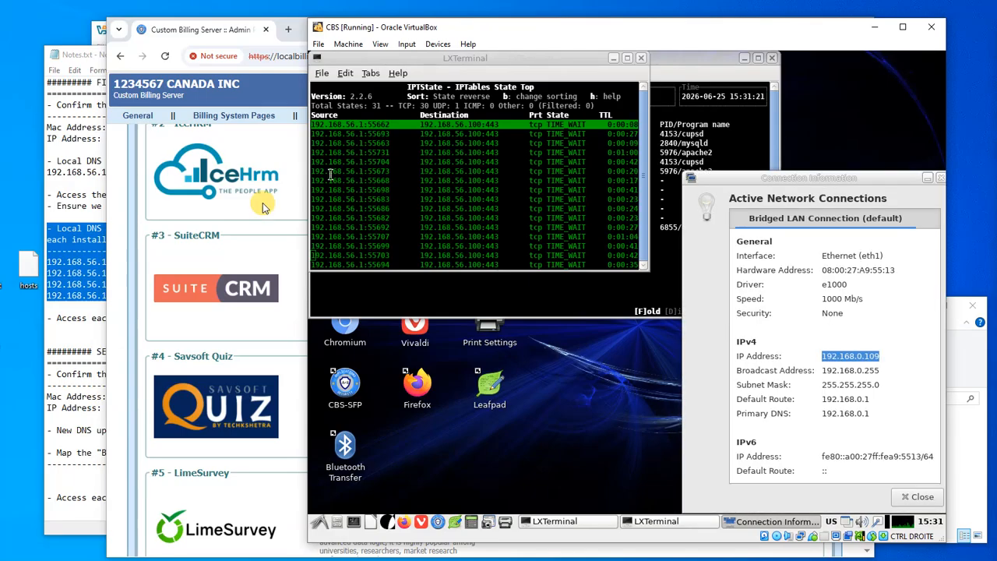
Compare Adapter 2's attachment and MAC address in the CBS network settings with the virtual machine's connection information, and leave the settings without changes.
double_click(95, 30)
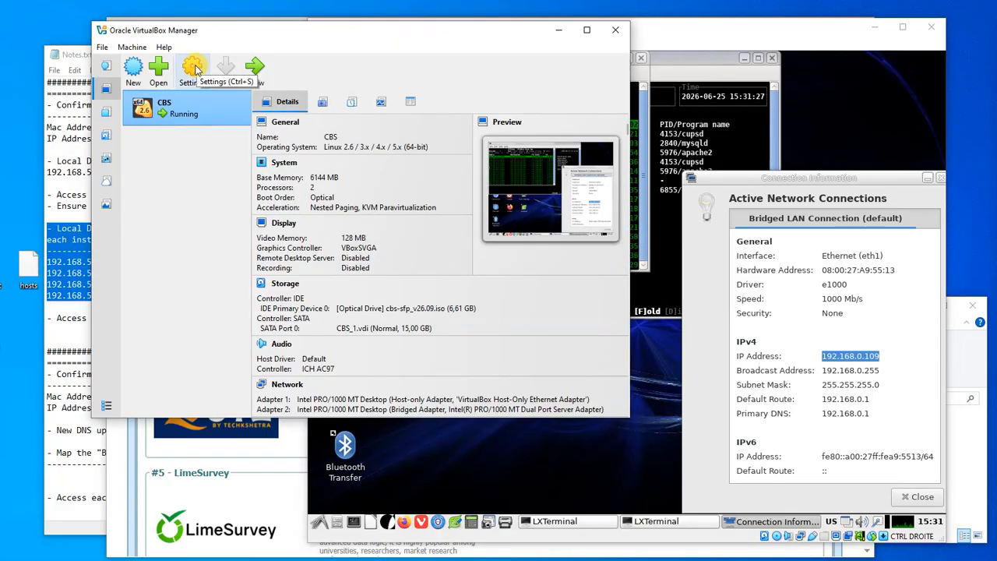
click(196, 70)
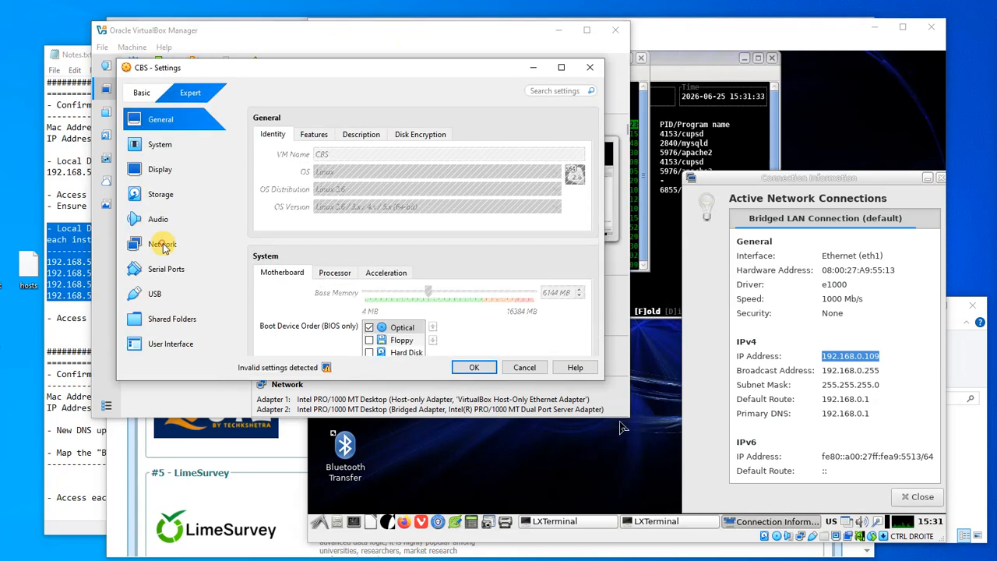
click(163, 247)
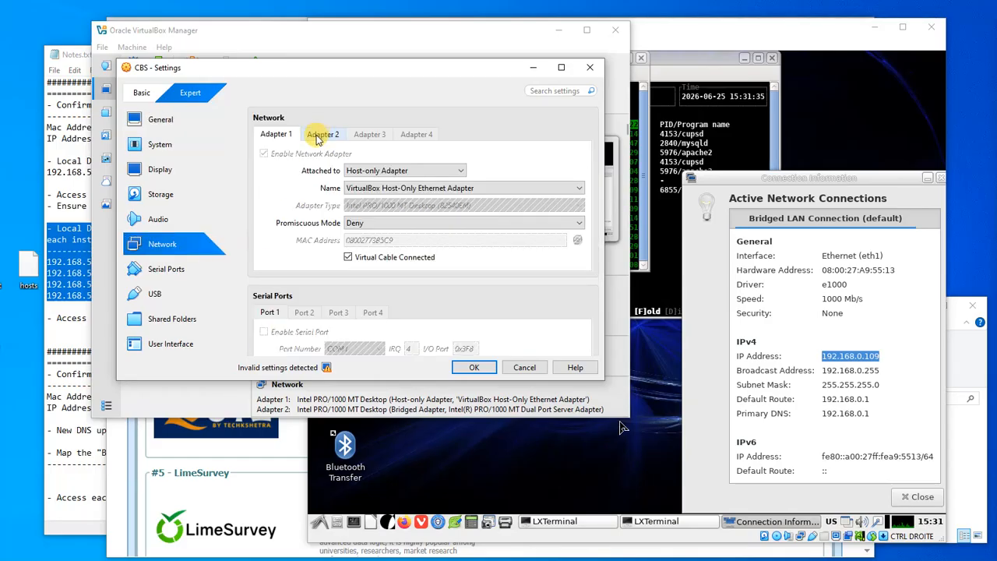
click(319, 137)
click(794, 505)
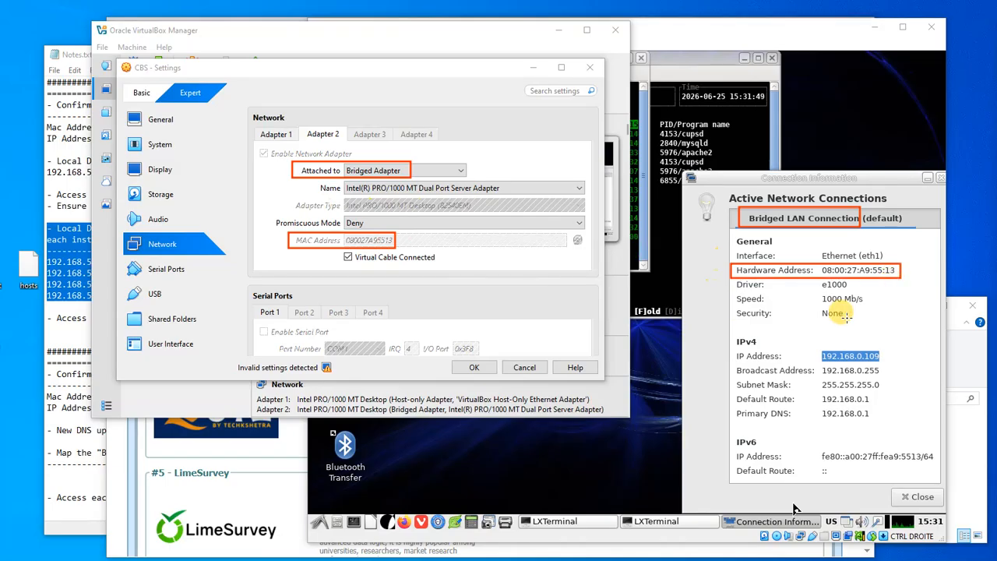
drag(729, 346, 885, 363)
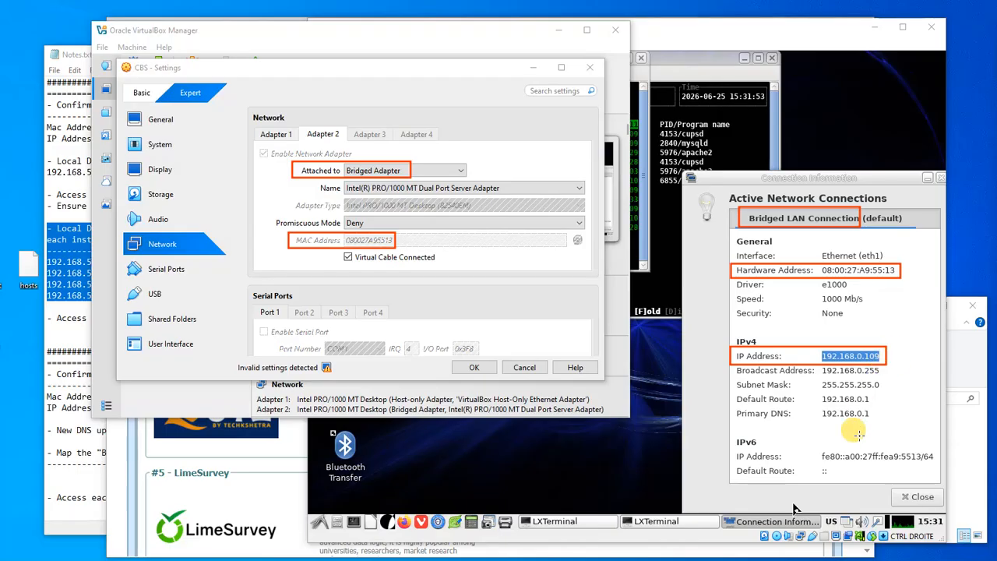
key(ctrl+z)
key(ctrl+z)
key(ctrl+z)
key(ctrl+z)
key(ctrl+z)
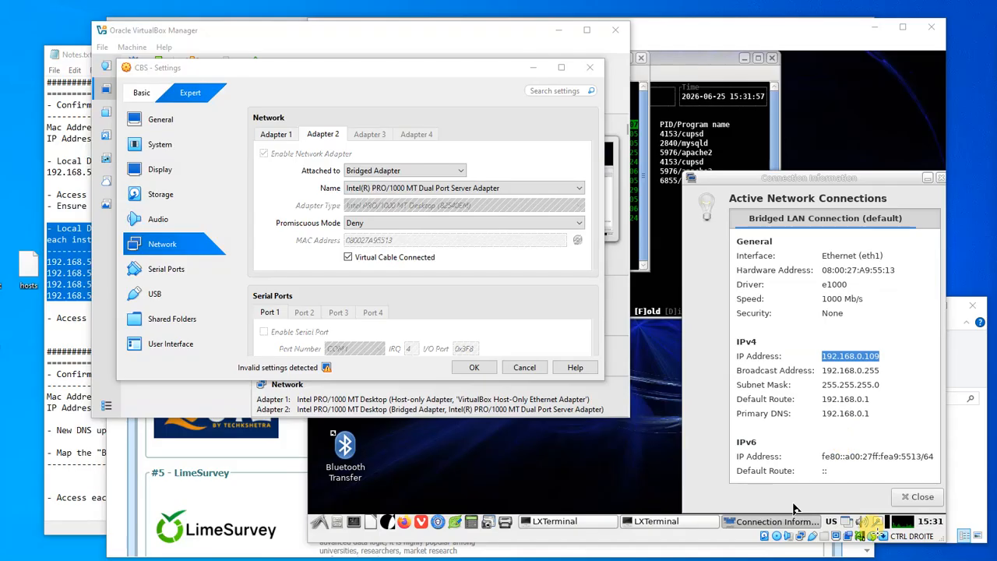
click(533, 369)
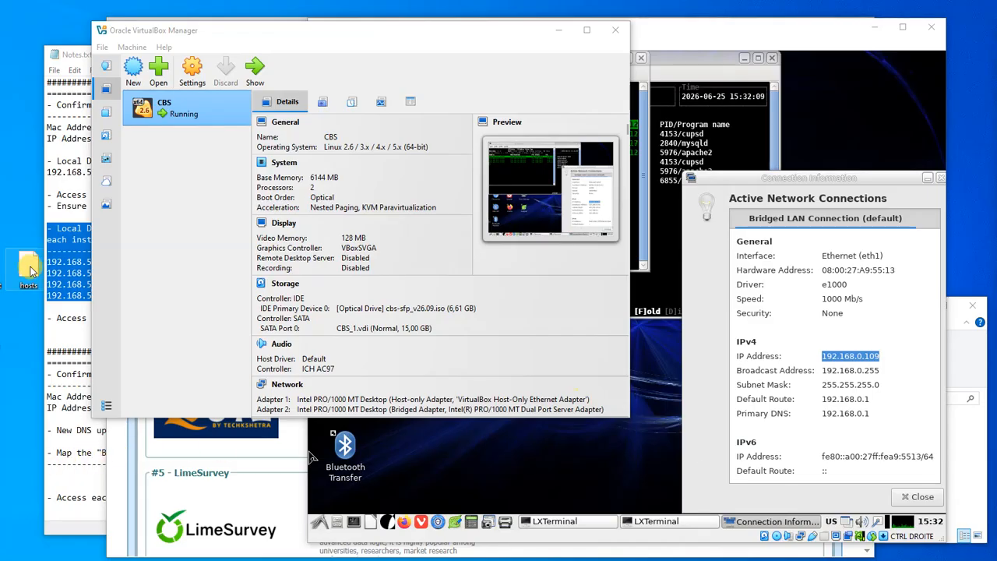
Open the desktop copy of the hosts file in Notepad.
double_click(29, 273)
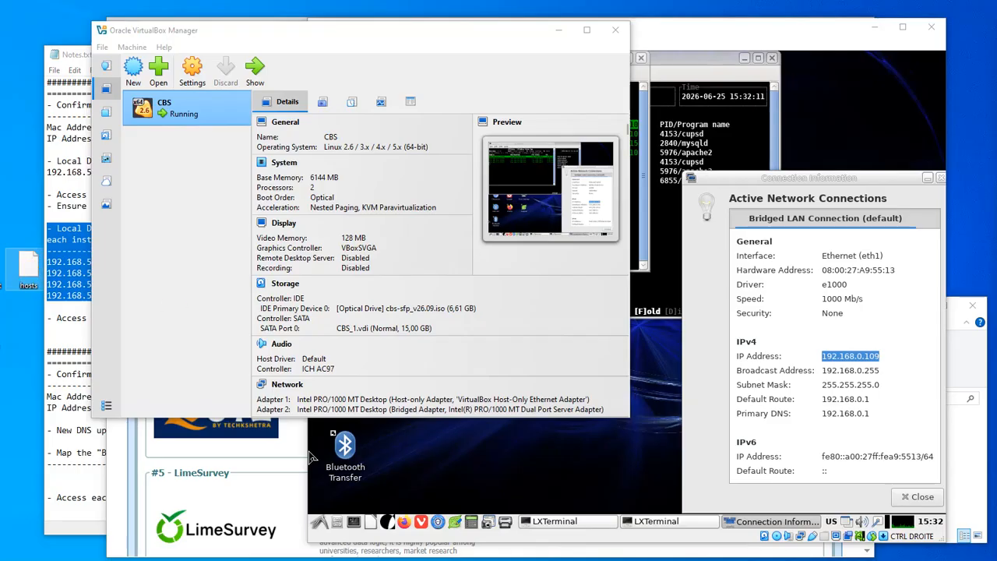
click(976, 374)
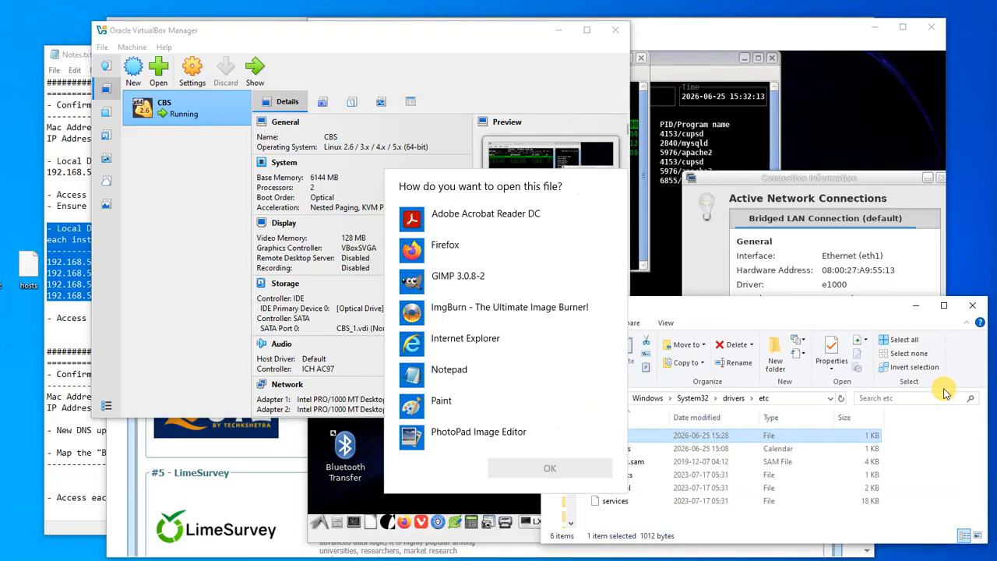
click(450, 372)
click(549, 467)
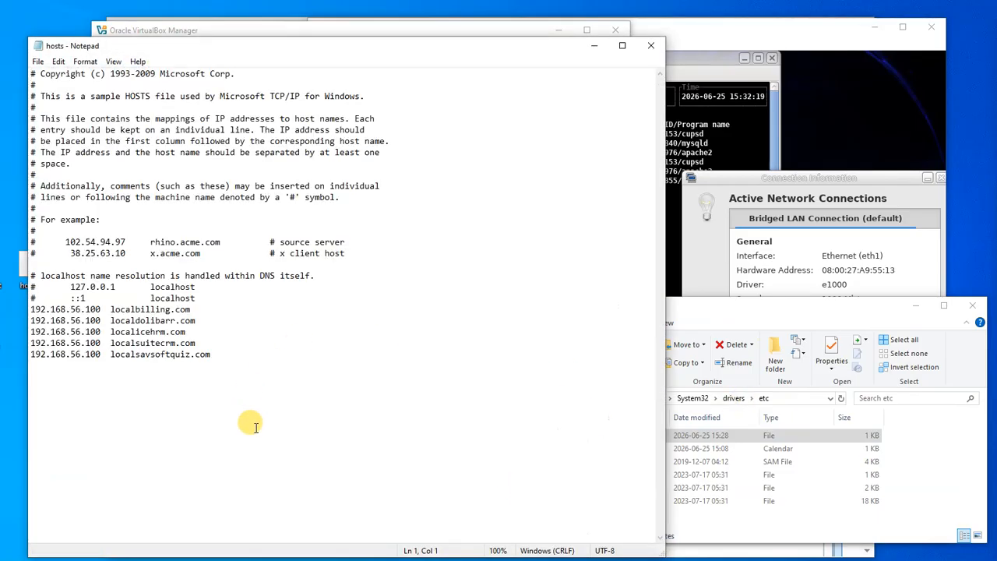
Set the IP address of the localbilling.com entry to 192.168.0.109.
double_click(75, 310)
click(77, 311)
drag(80, 309, 70, 309)
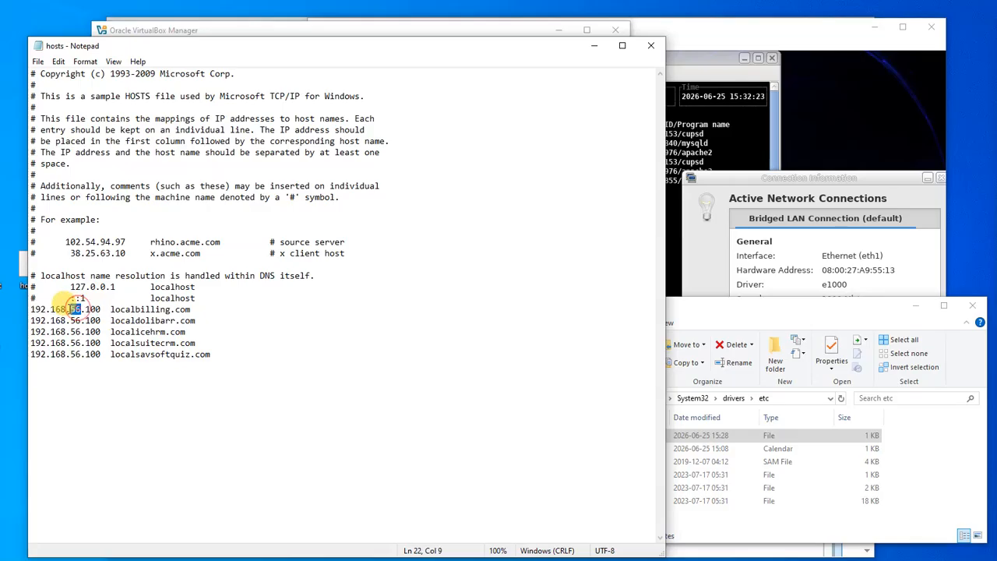
text(0)
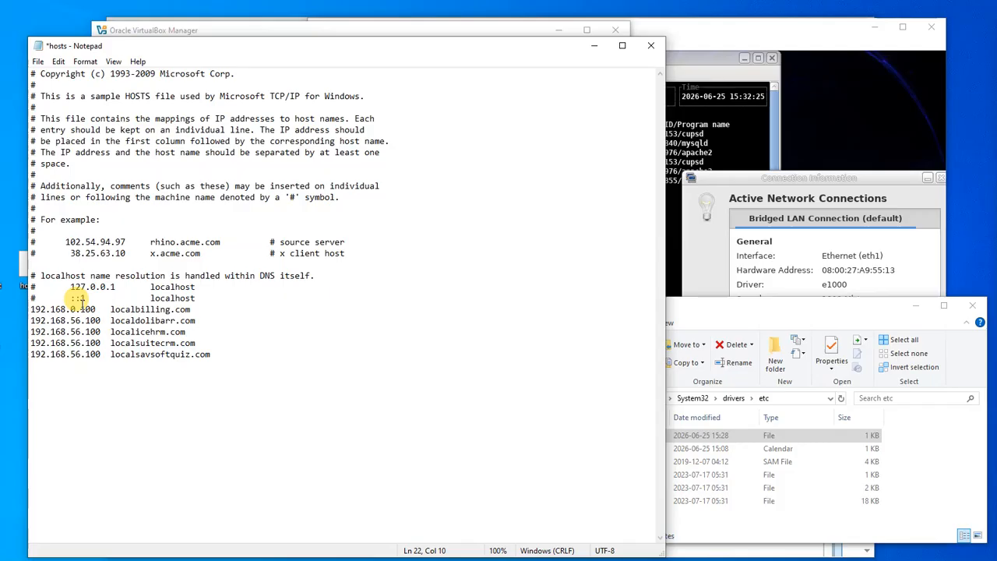
text(9)
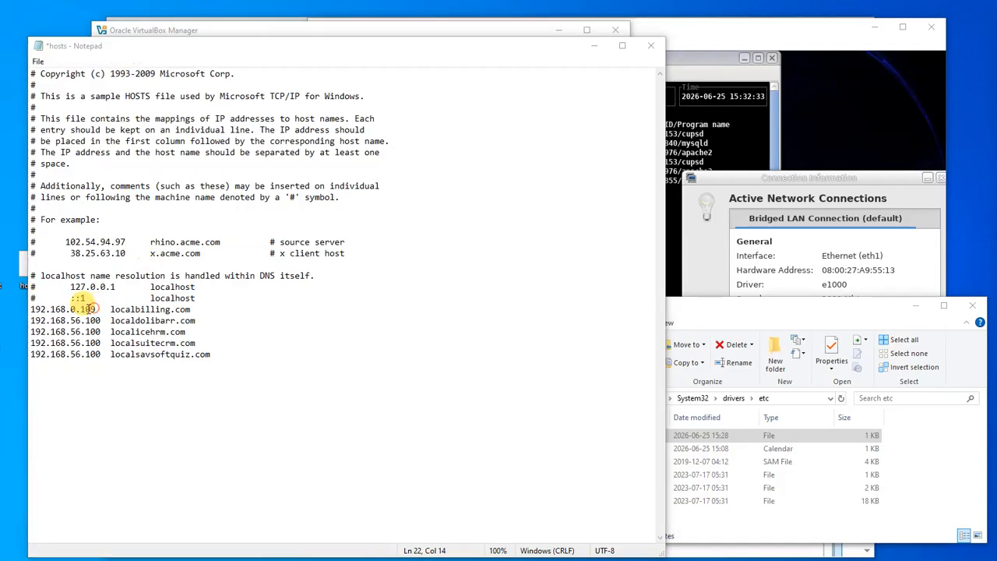
Copy 192.168.0.109 over the IP addresses of the localdolibarr.com, localicehrm.com, localsuitecrm.com and localsavsoftquiz.com entries.
drag(97, 310, 9, 306)
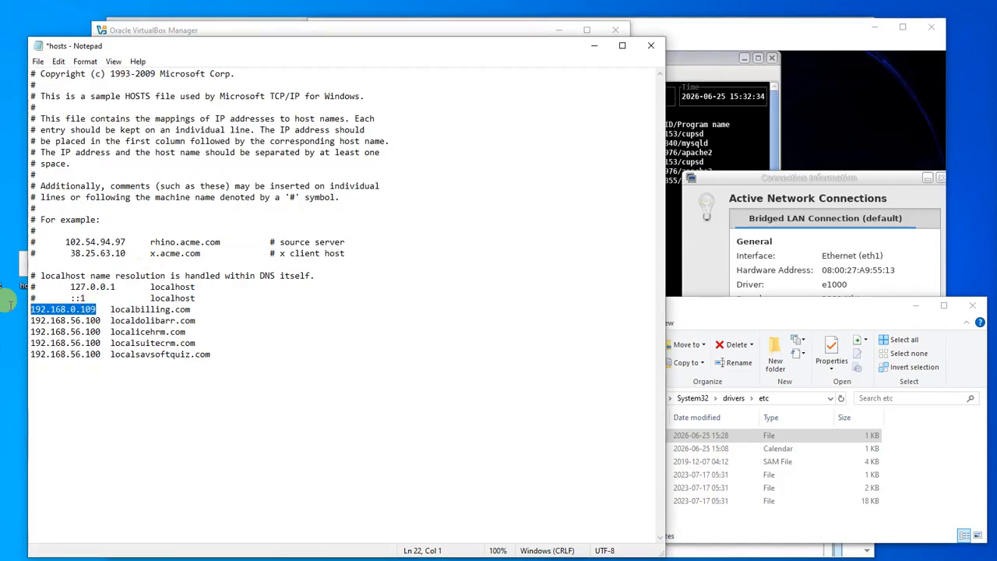
right_click(78, 309)
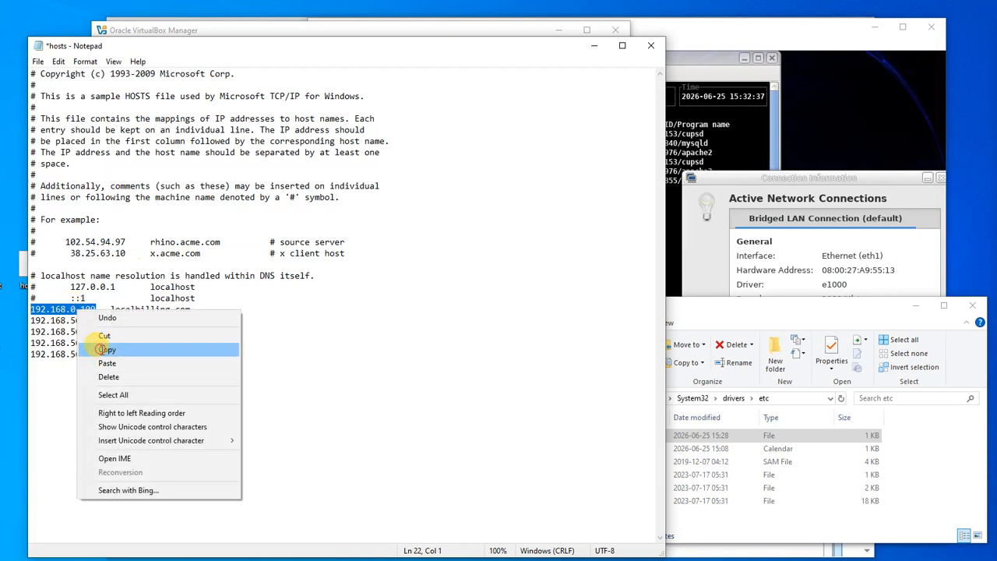
click(88, 356)
drag(99, 320, 8, 319)
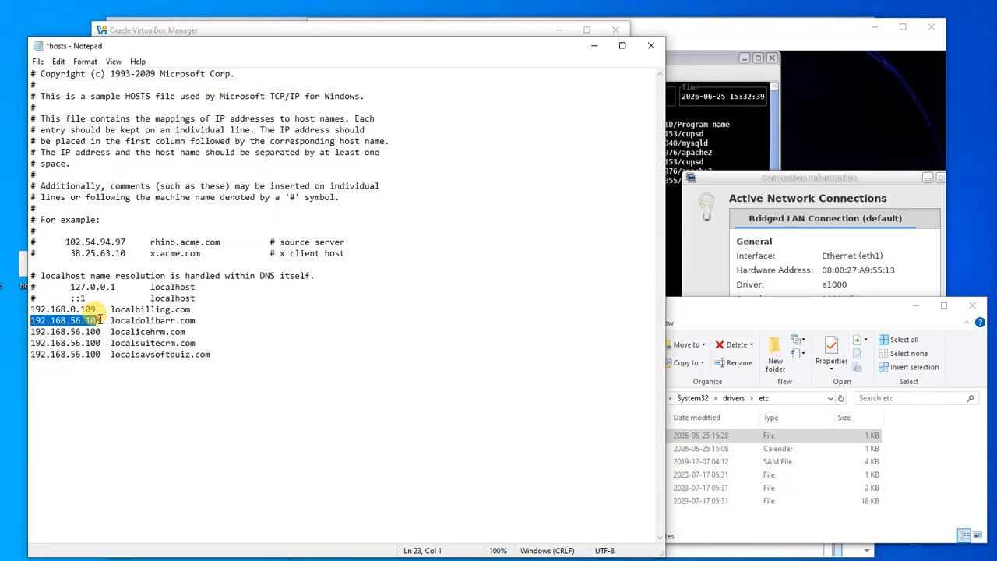
key(ctrl+v)
drag(100, 331, 12, 330)
key(ctrl+v)
drag(101, 342, 24, 334)
key(ctrl+v)
drag(97, 350, 11, 354)
key(ctrl+v)
Save the edited hosts file and close it.
click(37, 61)
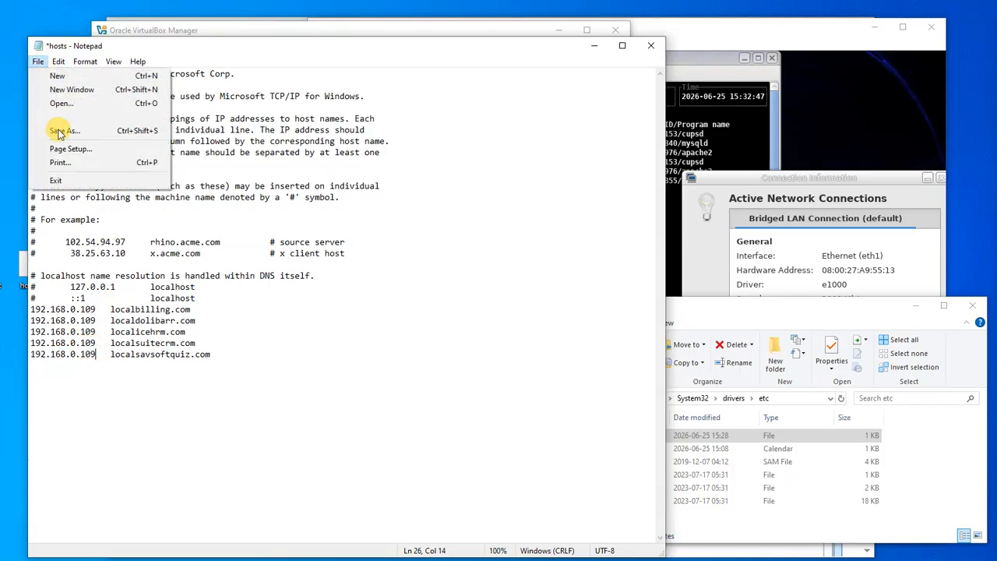
click(49, 119)
click(641, 47)
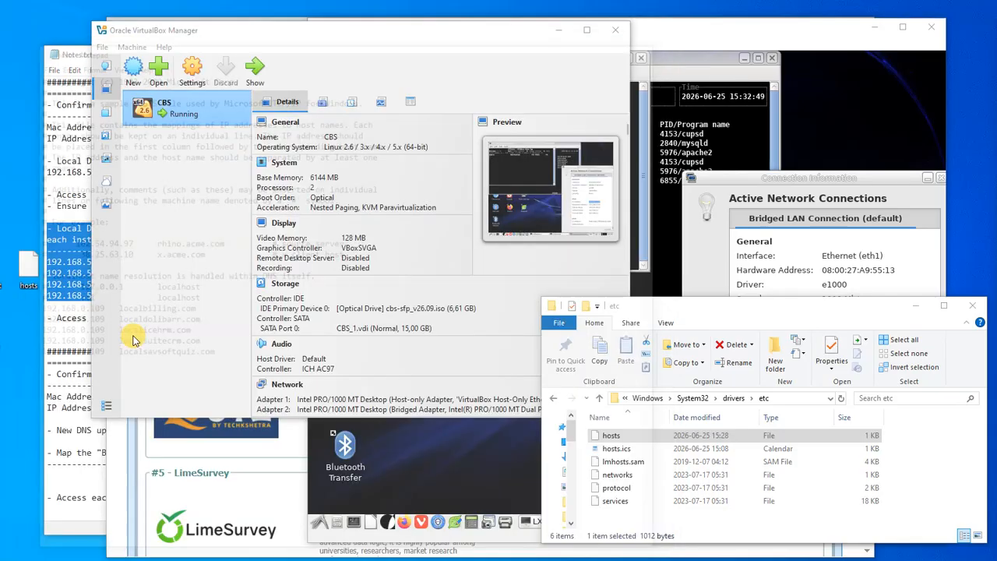
Copy the hosts file from the desktop into the System32\drivers\etc folder, replacing the existing file.
right_click(27, 274)
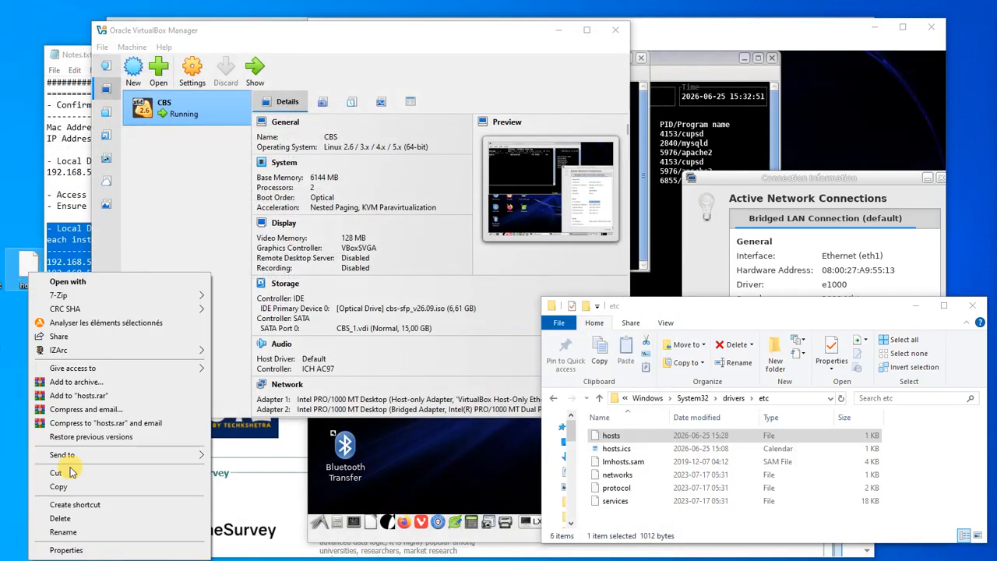
click(58, 486)
click(916, 469)
right_click(916, 468)
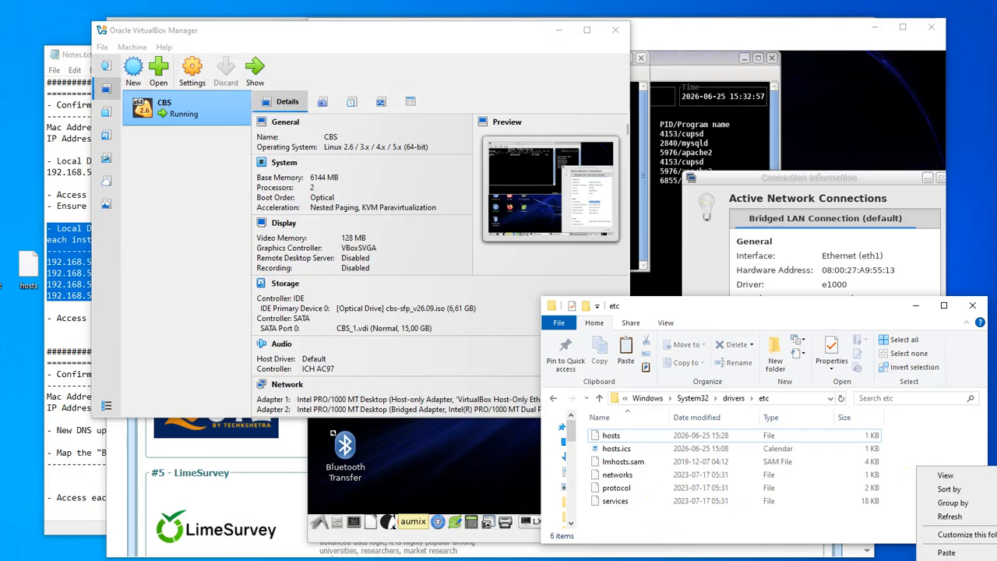
click(946, 552)
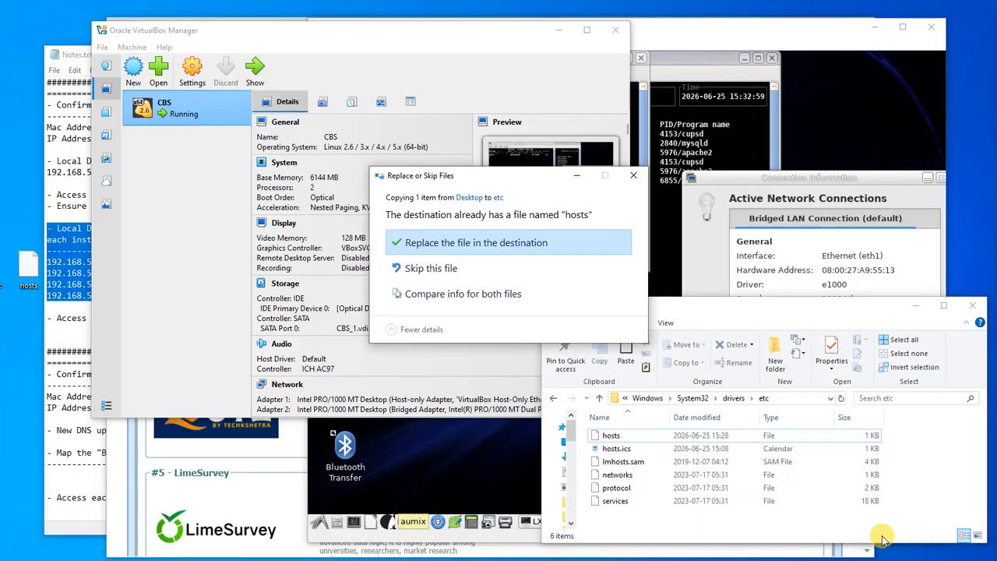
click(461, 243)
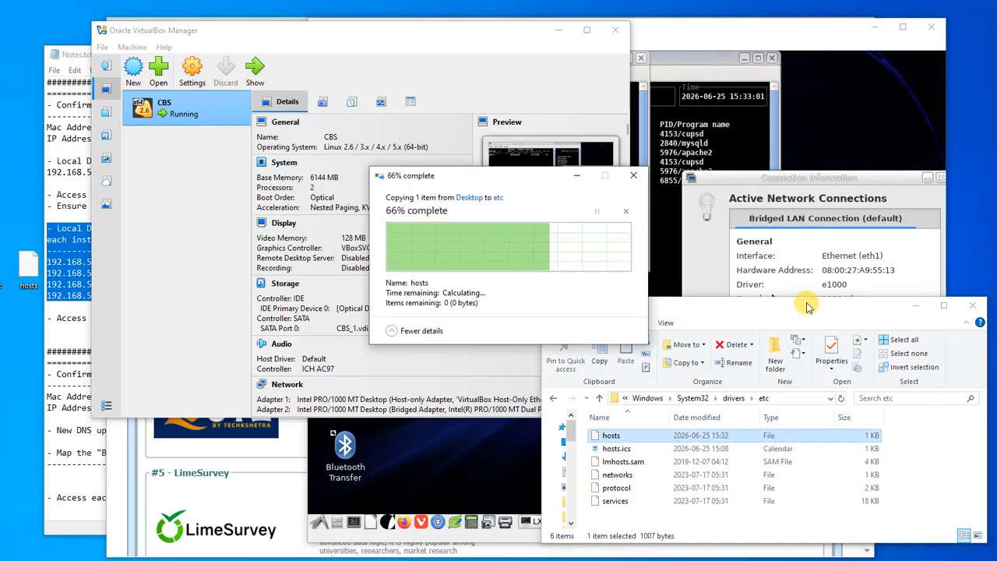
Move the etc folder window up, return to the CBS virtual machine and close its connection information.
drag(805, 310, 805, 262)
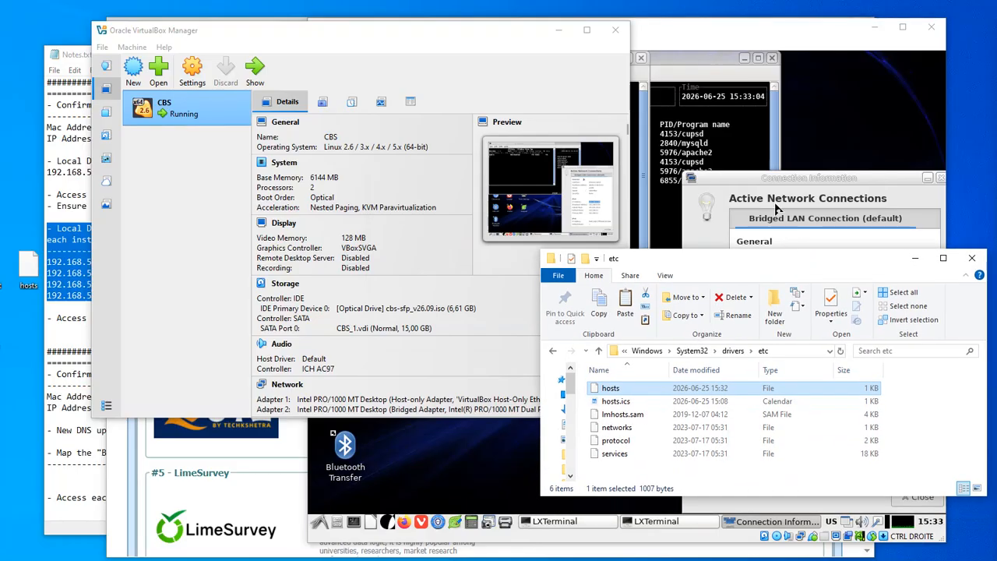
click(777, 182)
click(924, 500)
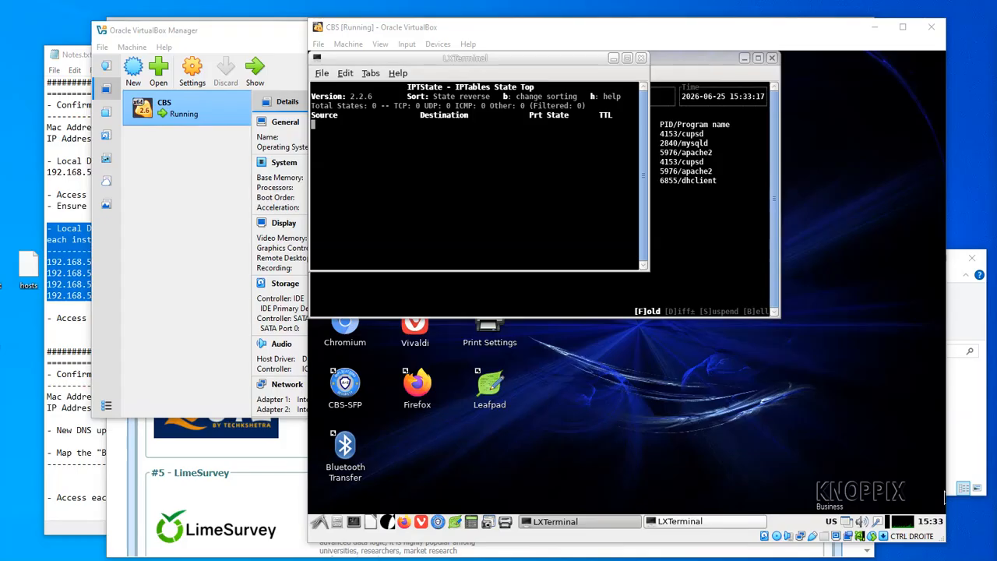
Load localbilling.com in the host's browser and log in with the English demo administrator account.
click(274, 467)
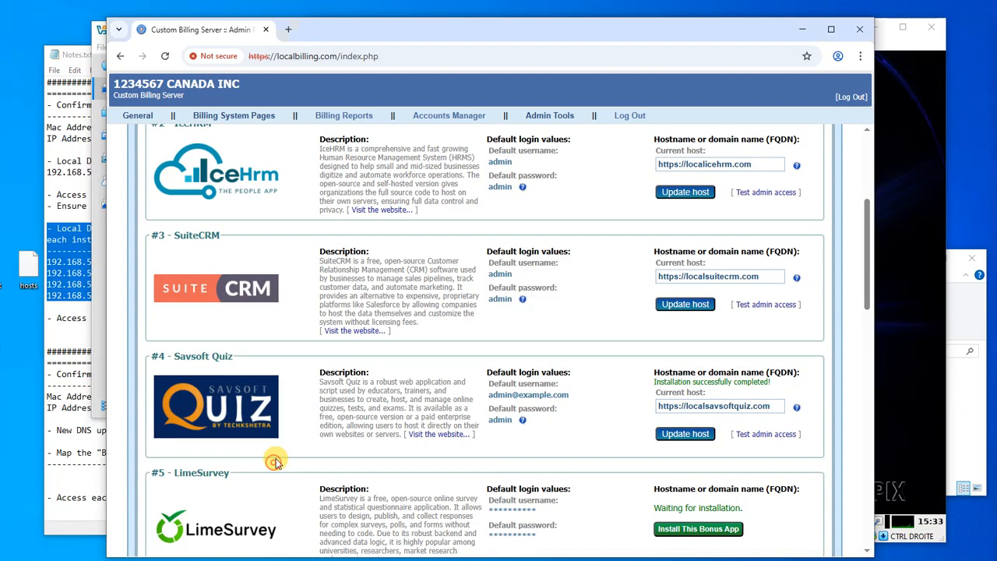
click(341, 57)
text(localbilling.com)
key(Return)
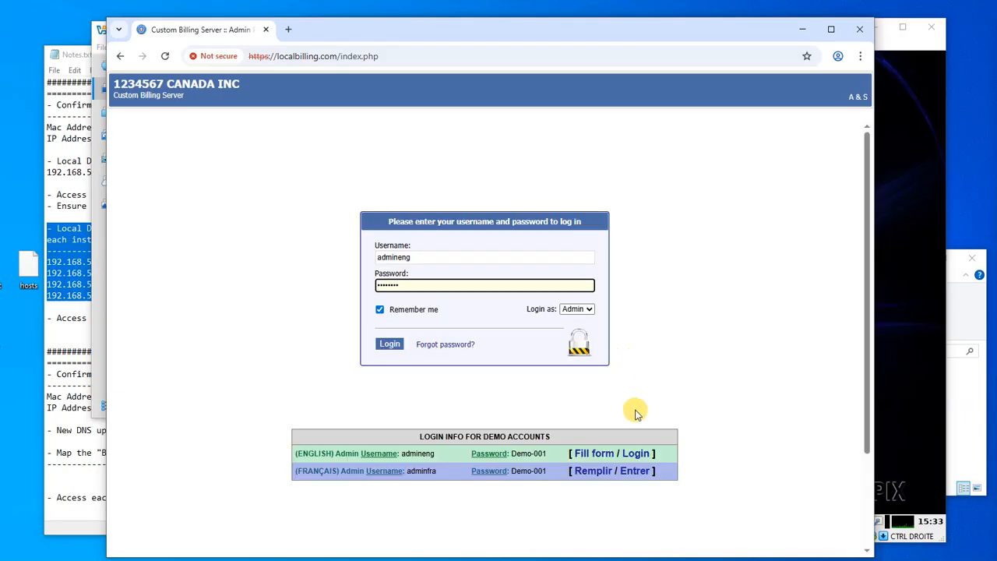
click(634, 454)
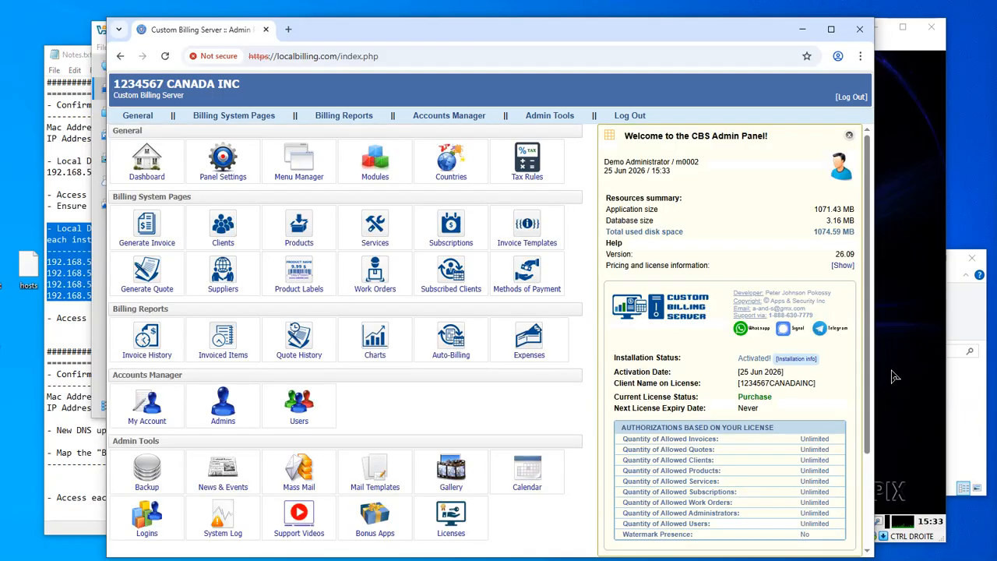
Highlight a destination IP address in the virtual machine's IPTState connection list, and return to the billing admin page.
click(894, 377)
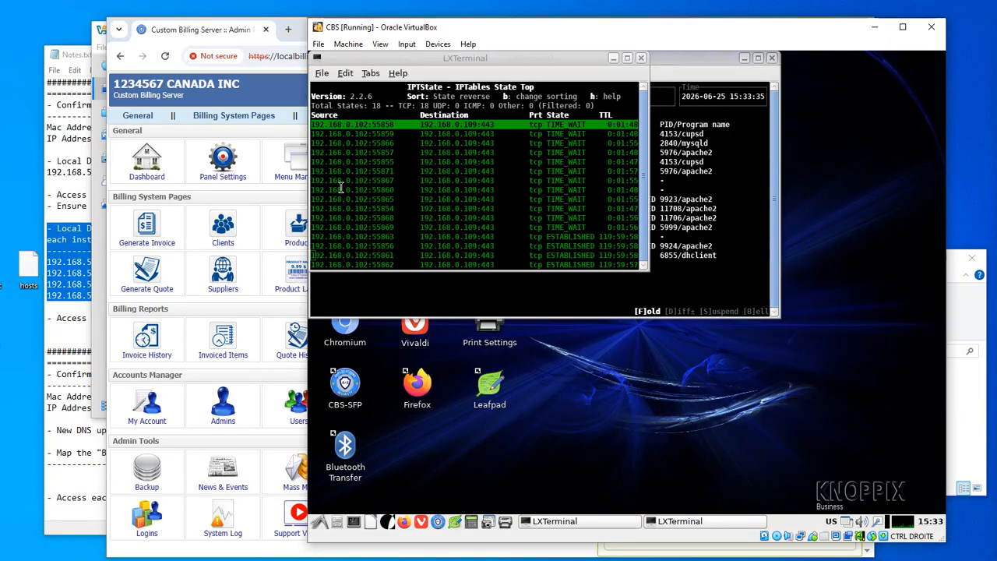
drag(480, 218, 417, 218)
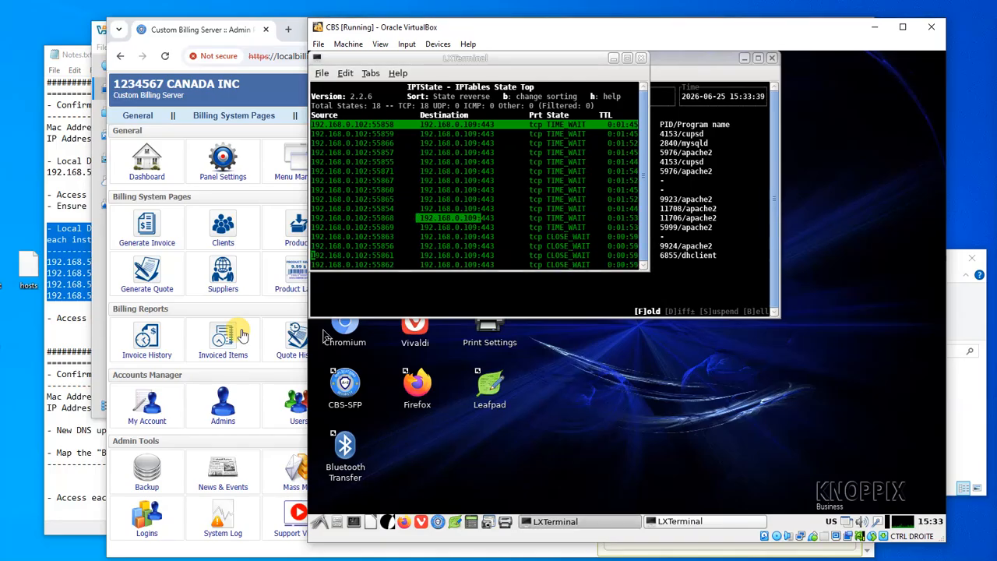
click(205, 55)
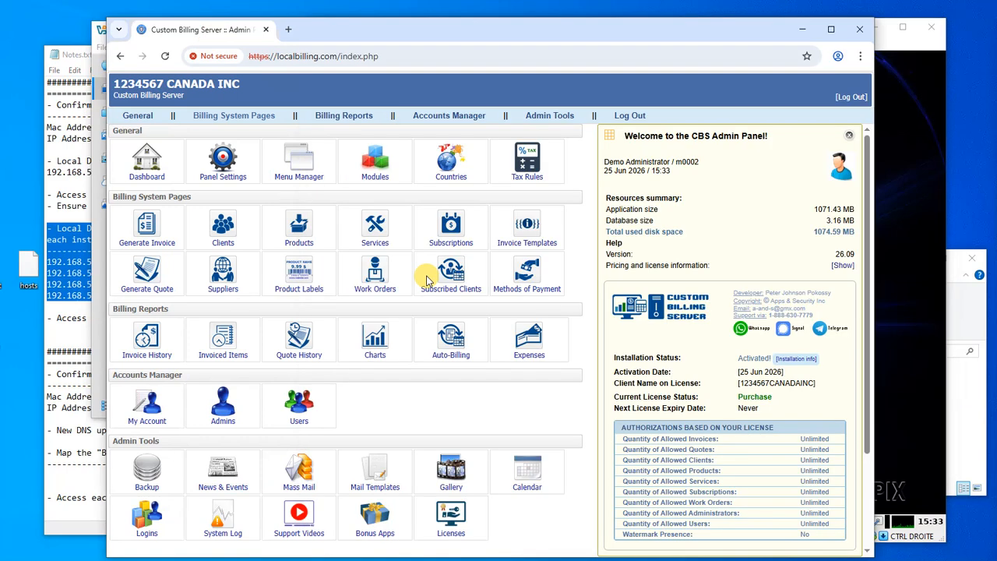
Open the Bonus Apps settings and launch the admin access tests for Dolibarr and IceHRM, returning to the settings page each time.
click(374, 521)
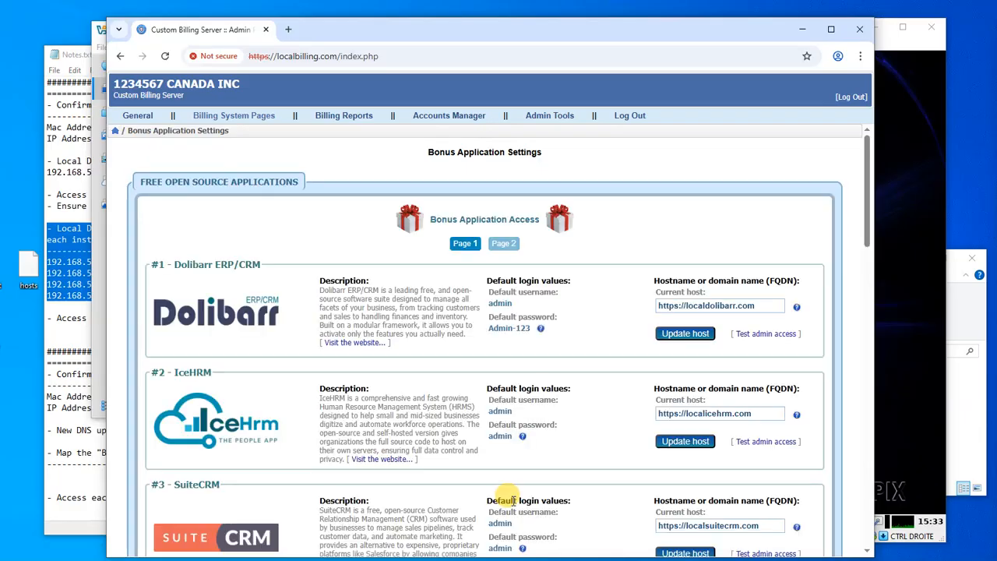
click(764, 335)
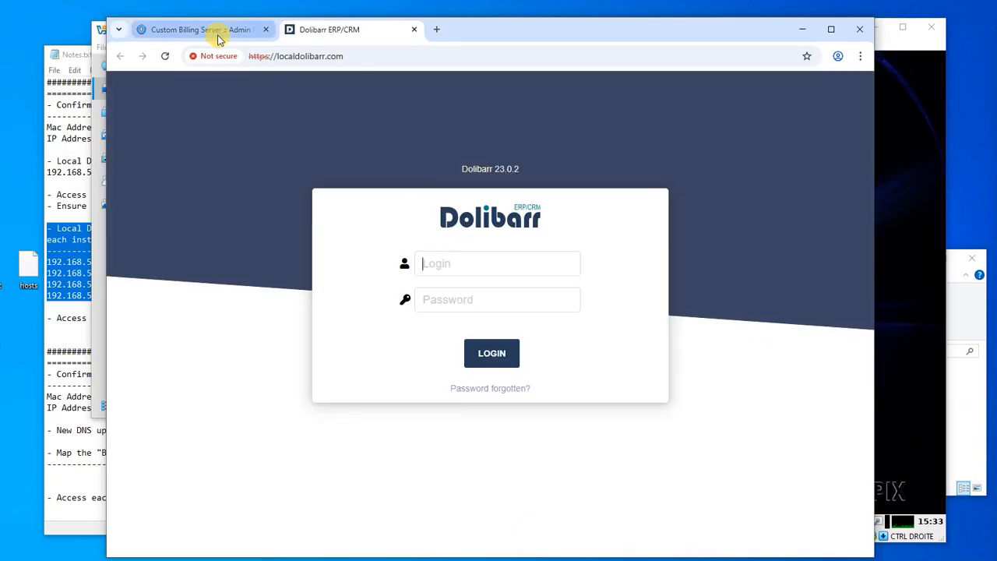
click(217, 36)
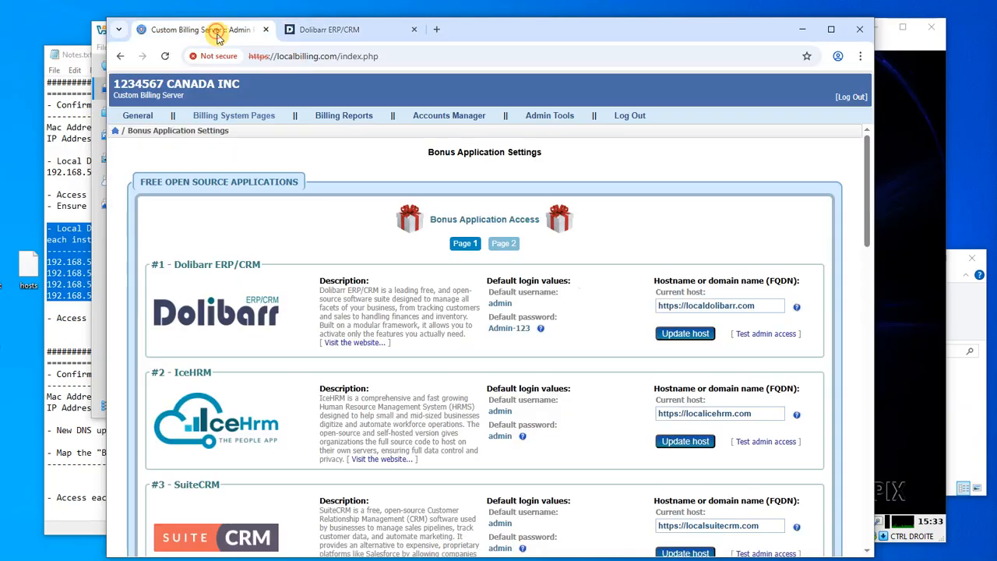
click(762, 442)
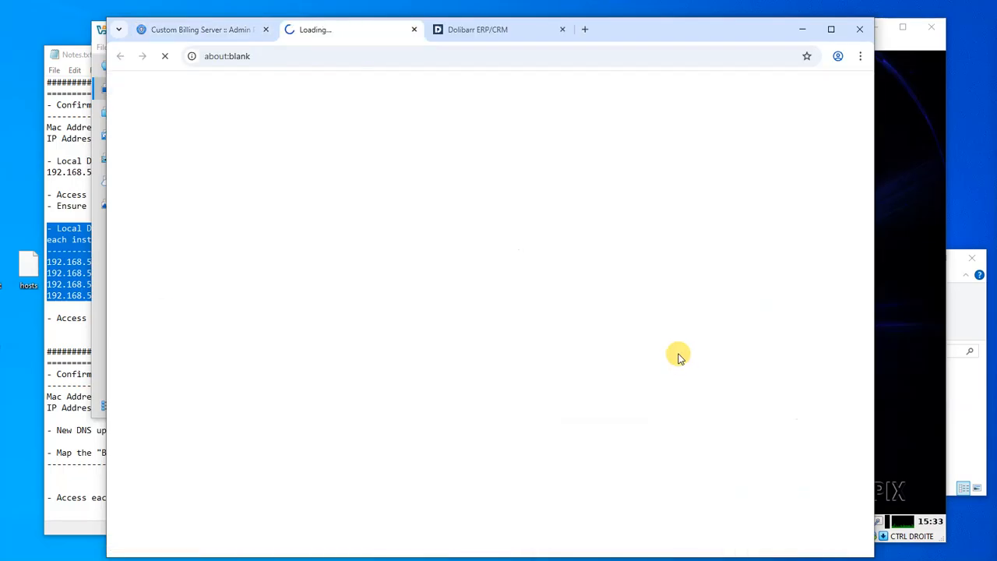
click(221, 33)
Launch the admin access tests for SuiteCRM and Savsoft Quiz, returning to the Bonus Application Settings page each time.
scroll(755, 499, down, 2)
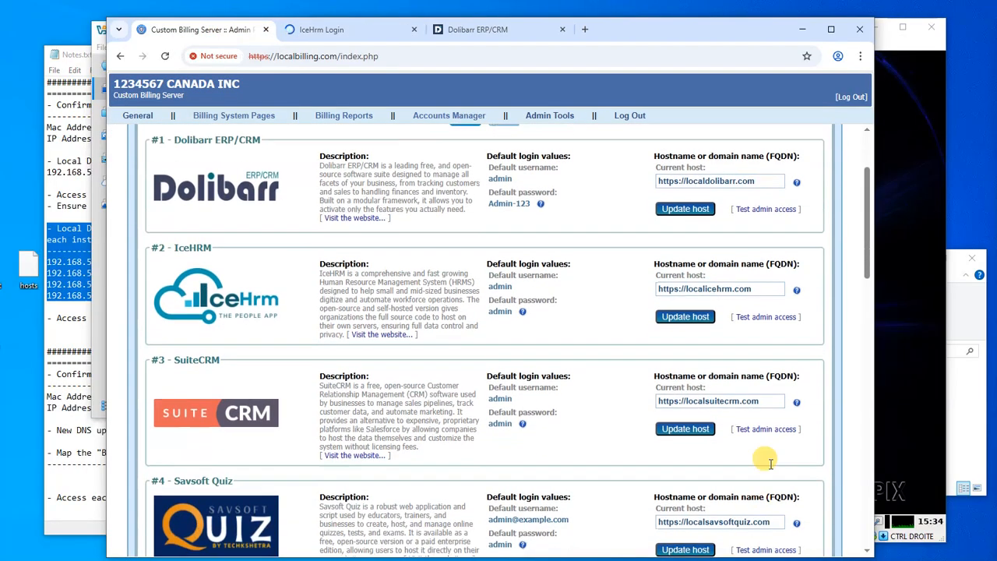
click(764, 429)
click(225, 31)
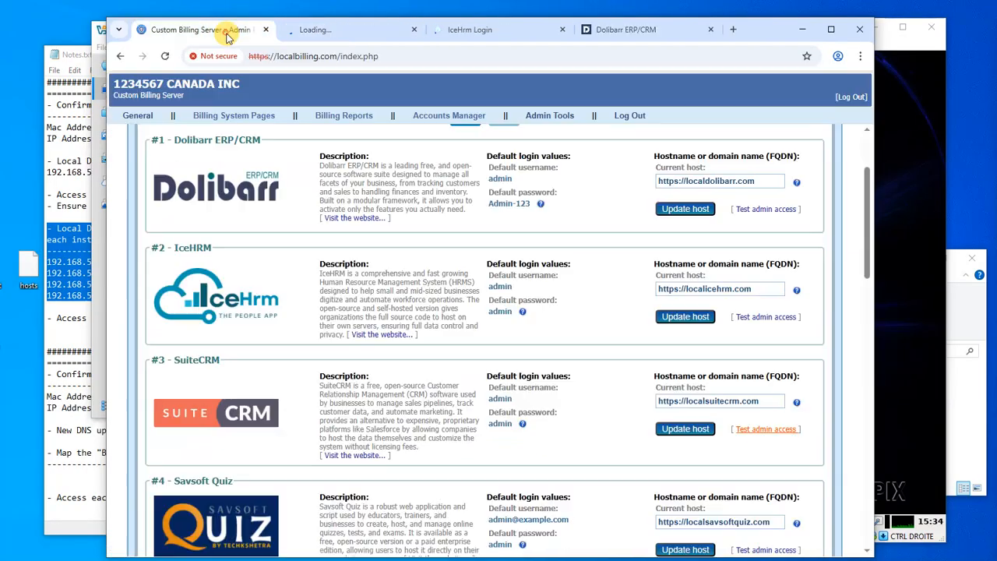
scroll(748, 432, down, 3)
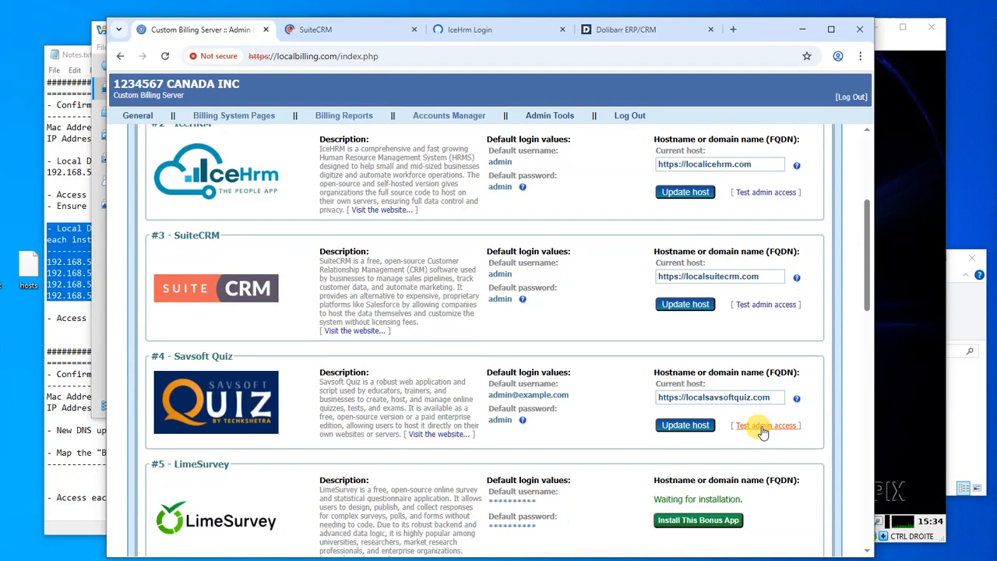
click(761, 427)
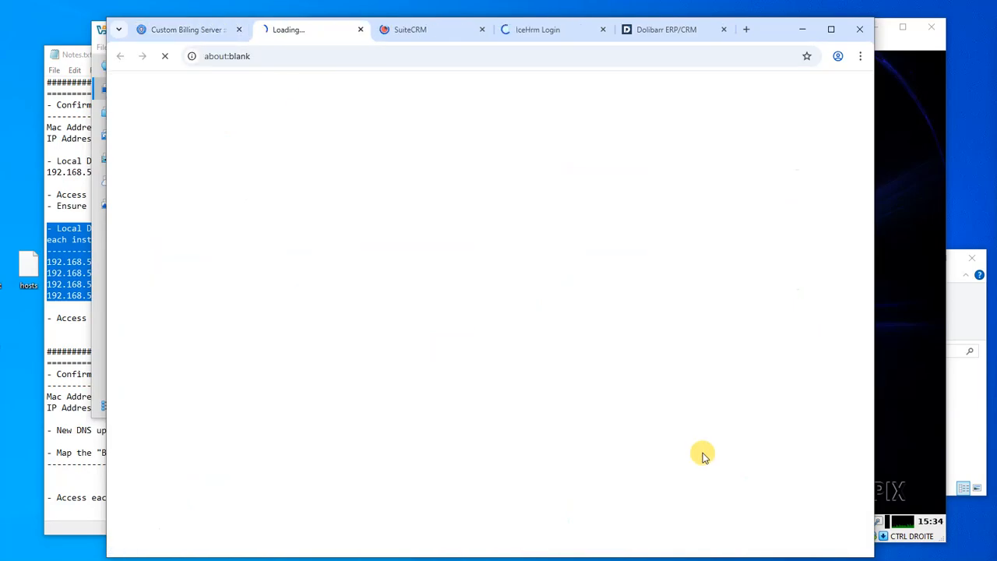
click(197, 32)
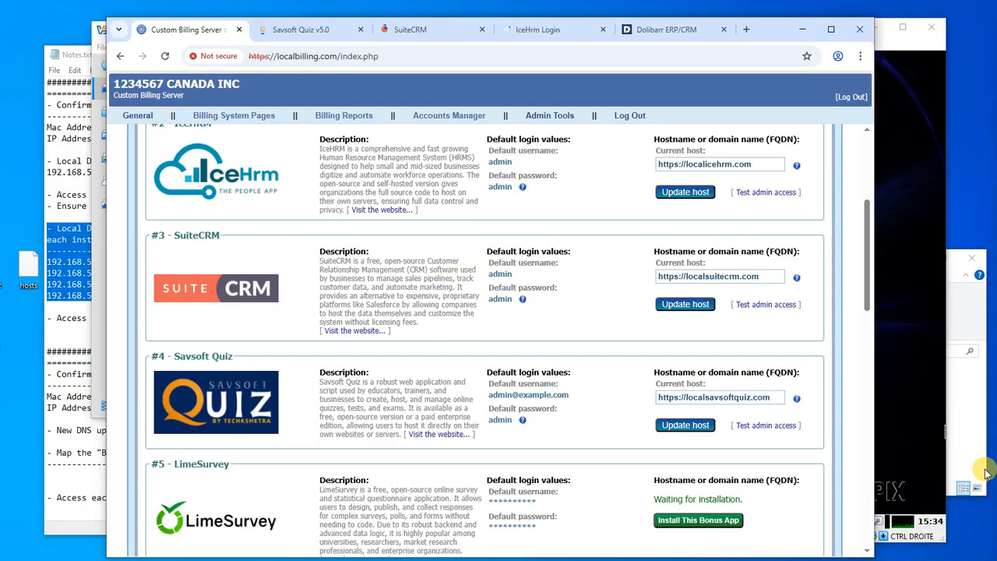
Check the opened Savsoft Quiz, SuiteCRM, IceHrm and Dolibarr pages in the browser, and return to the Bonus Application Settings page.
click(991, 538)
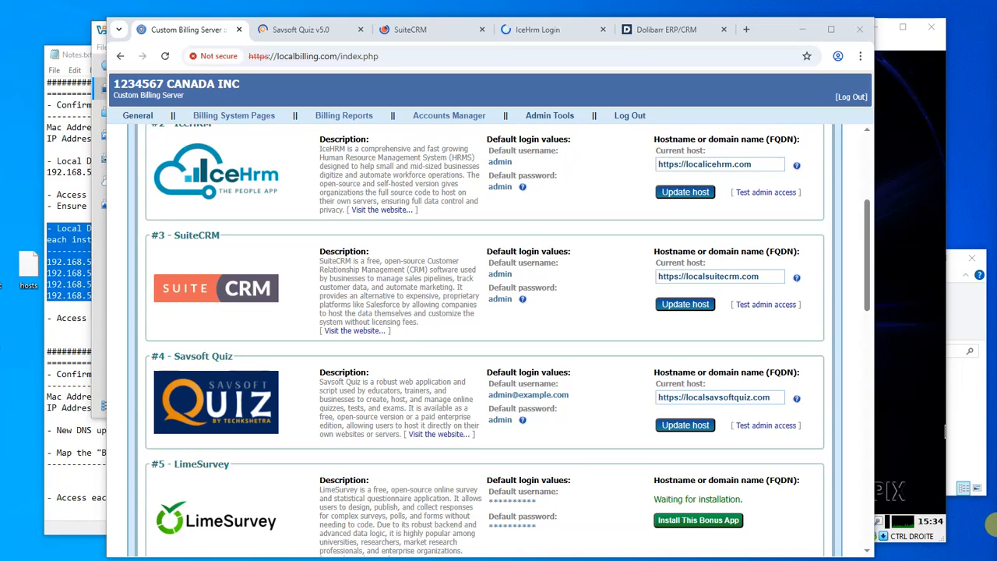
click(299, 29)
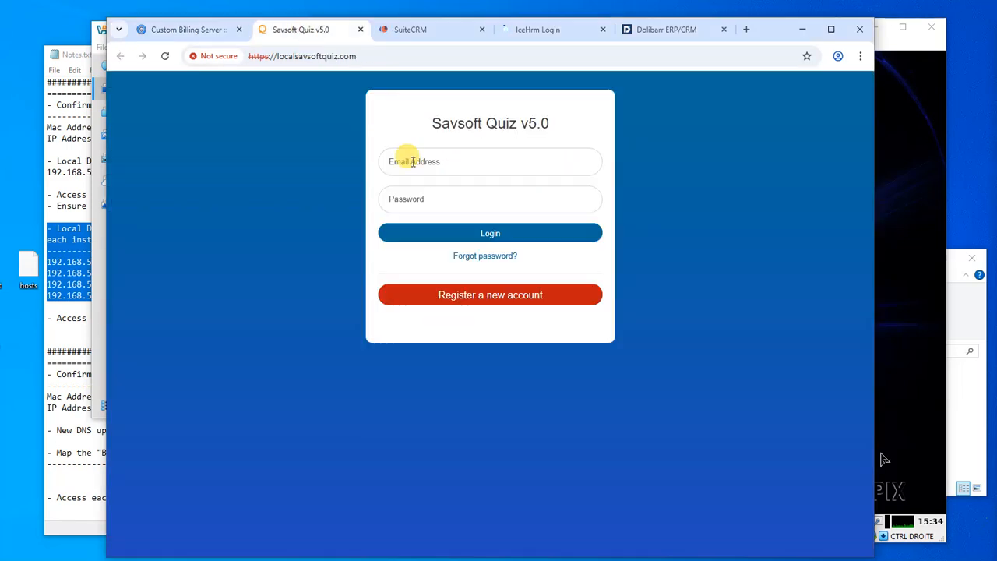
click(417, 30)
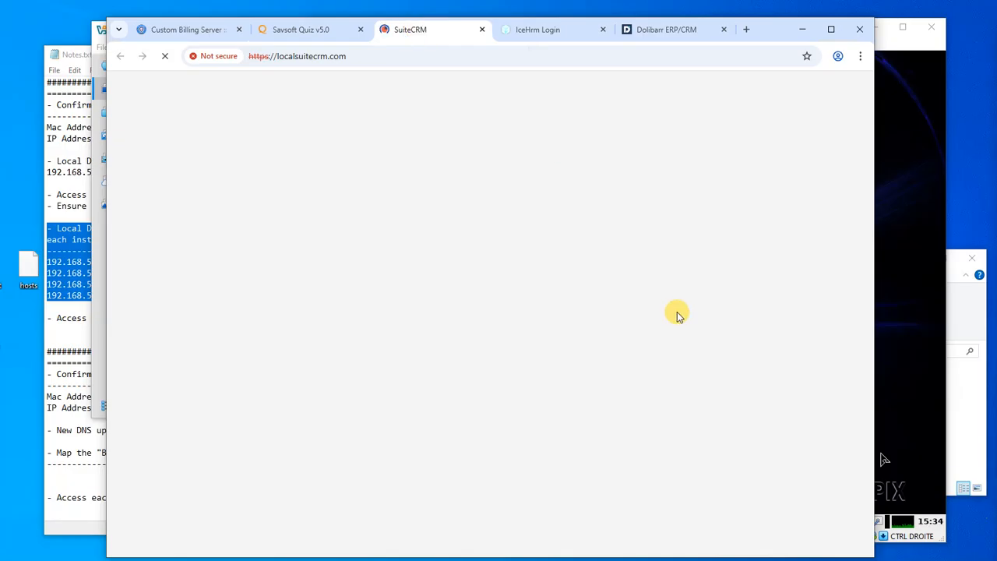
click(517, 35)
click(662, 29)
click(405, 30)
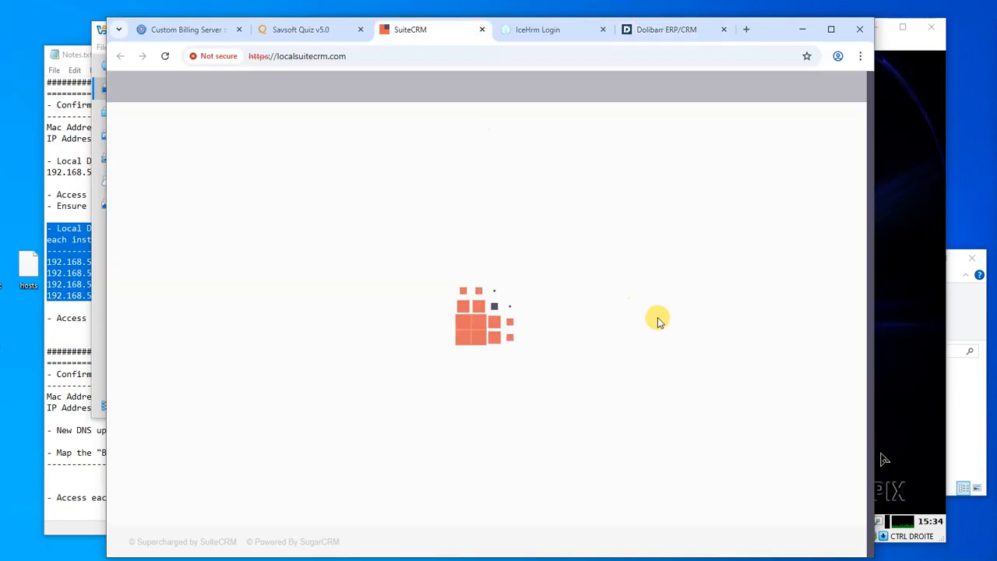
click(656, 31)
click(545, 31)
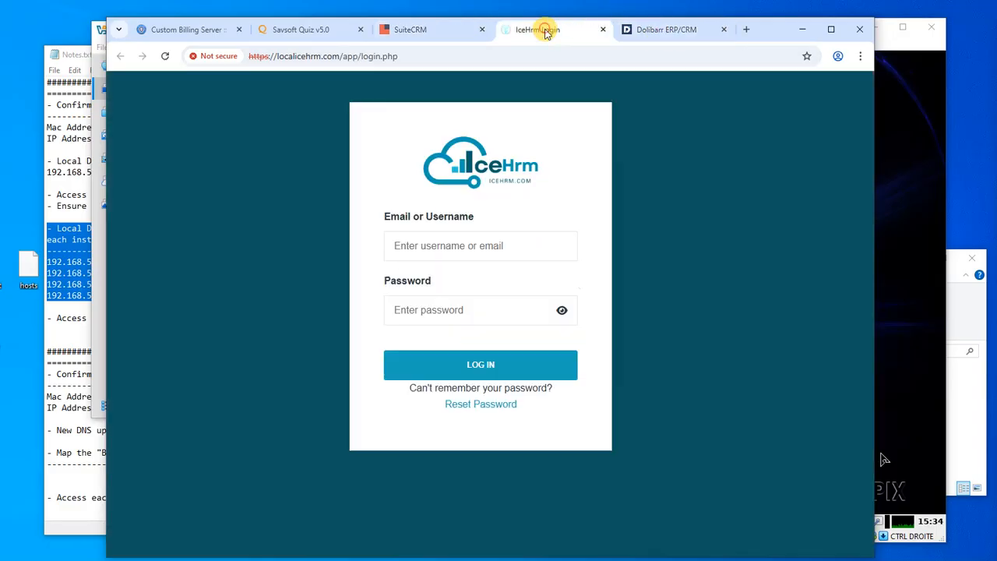
click(436, 32)
click(312, 30)
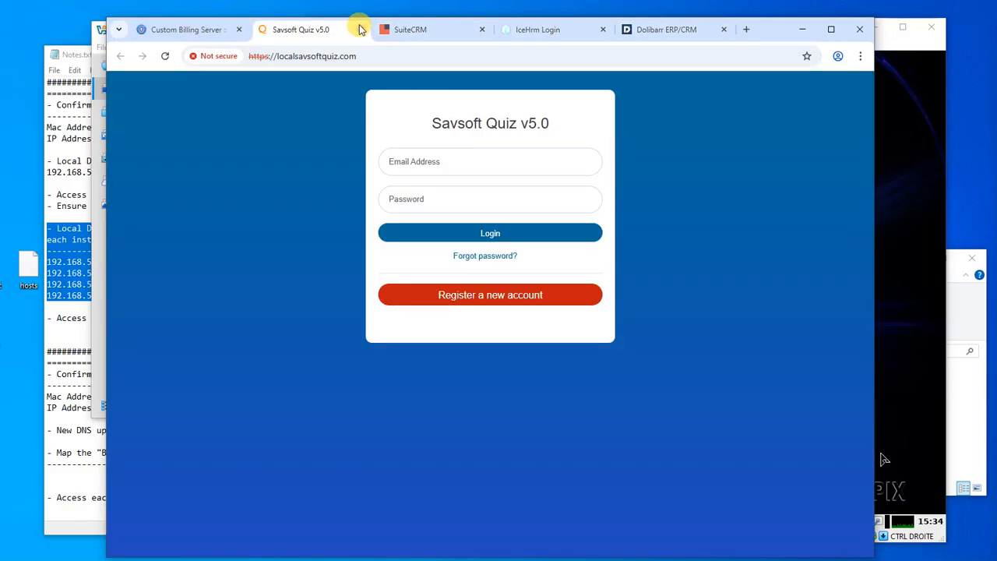
click(189, 30)
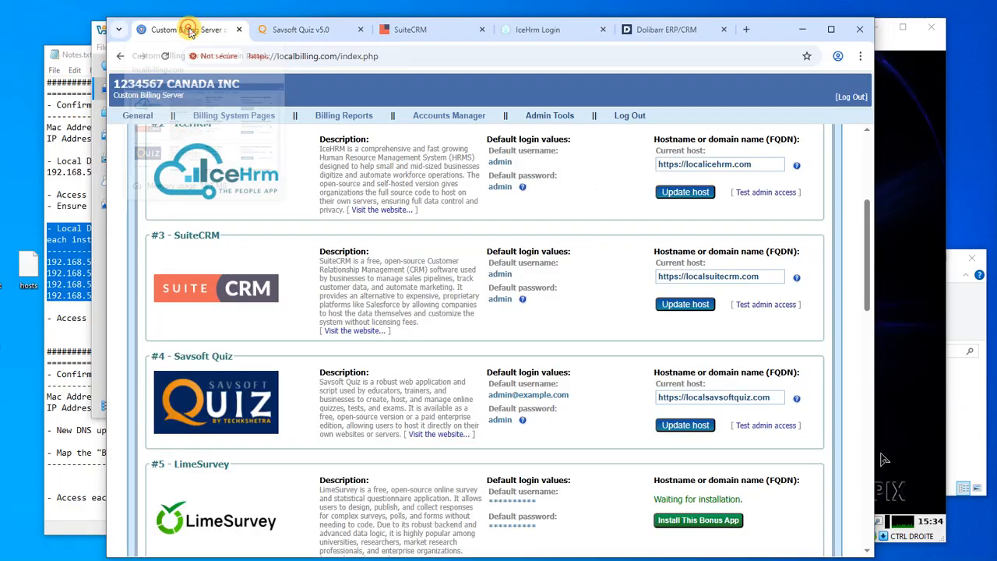
click(686, 165)
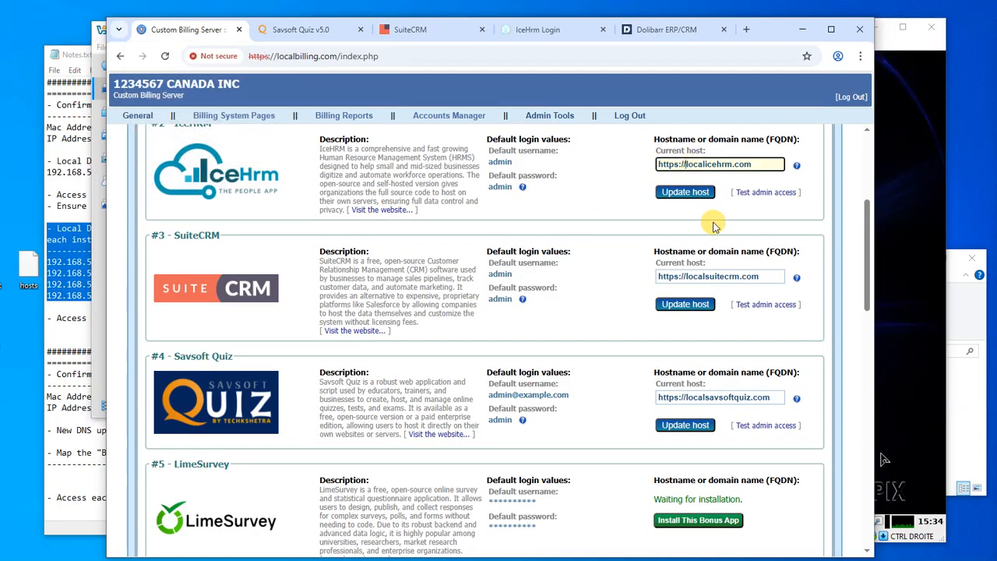
scroll(691, 257, down, 1)
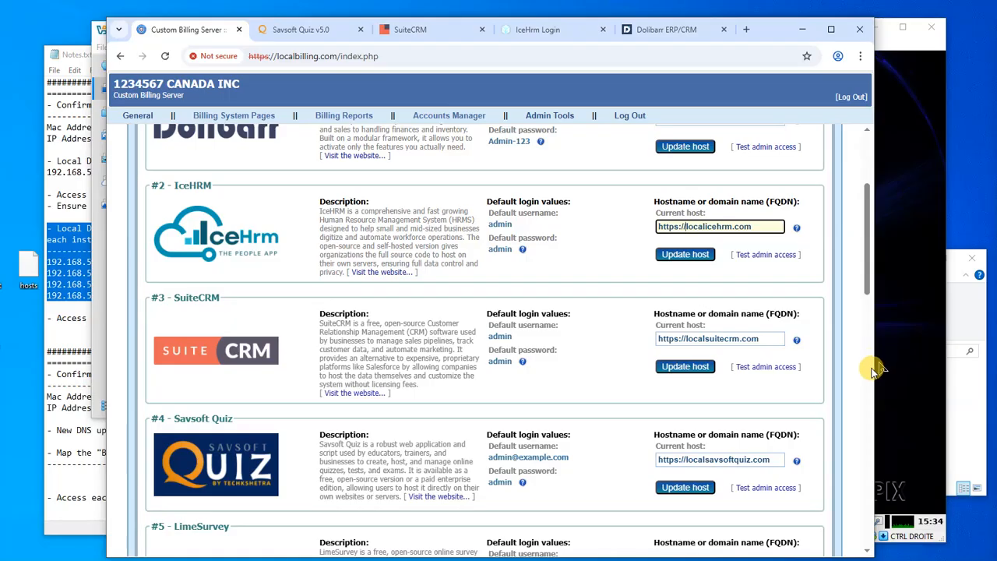
scroll(864, 367, up, 3)
click(684, 306)
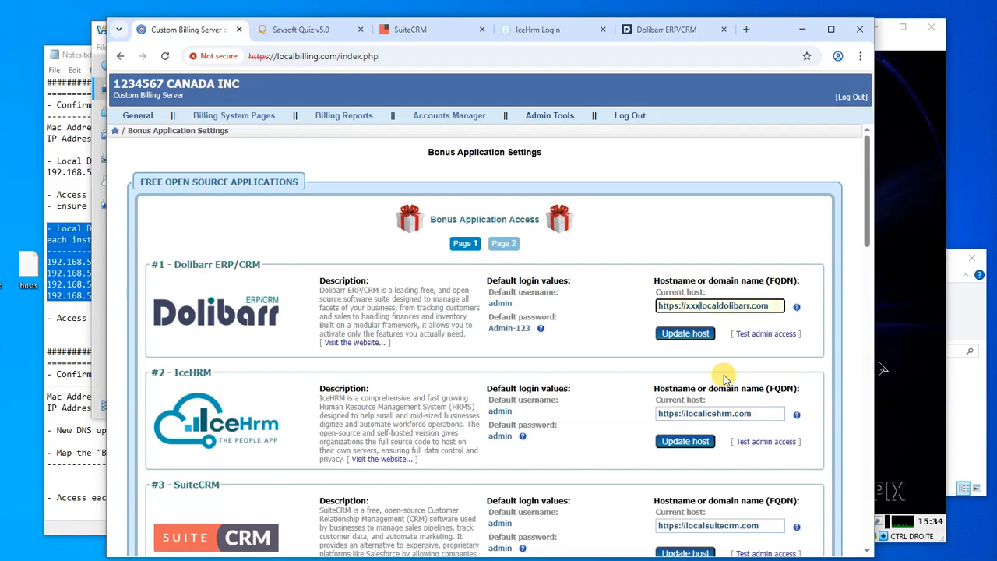
click(682, 334)
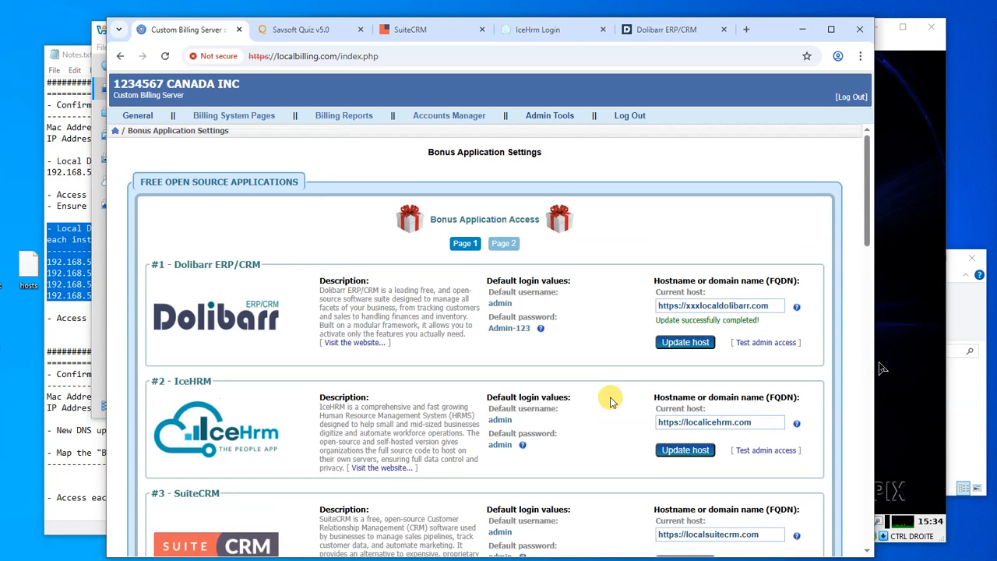
click(684, 420)
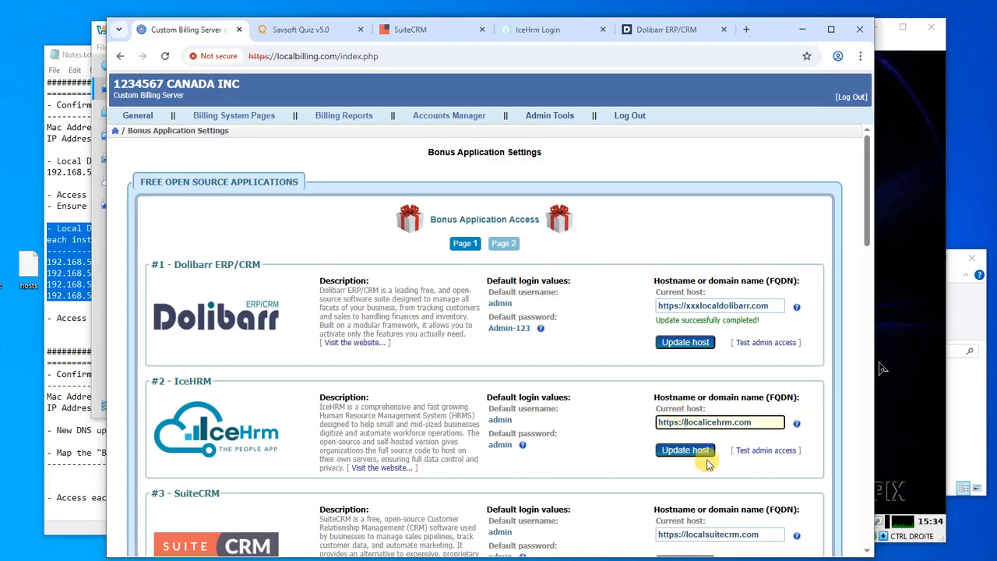
text(zzz)
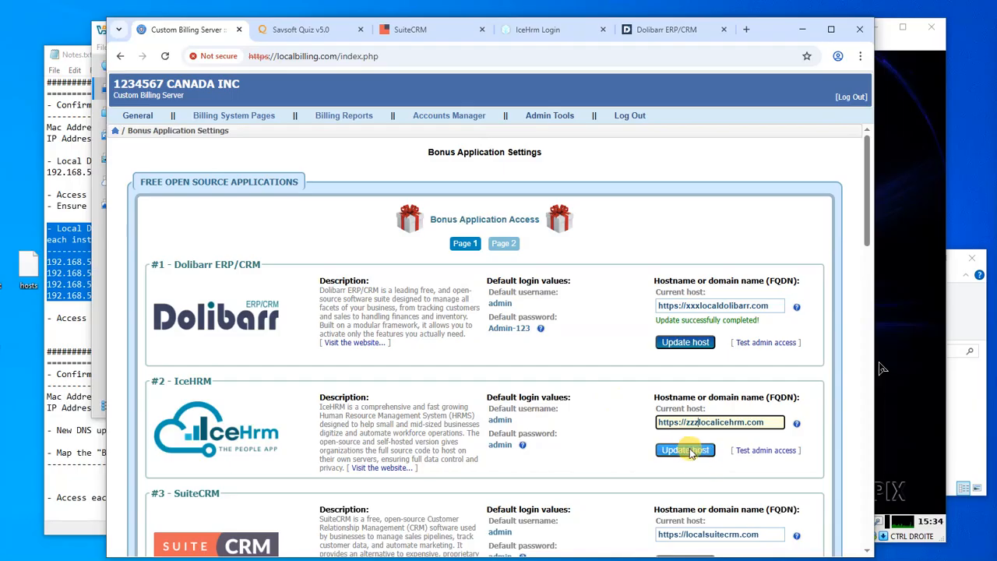
click(687, 450)
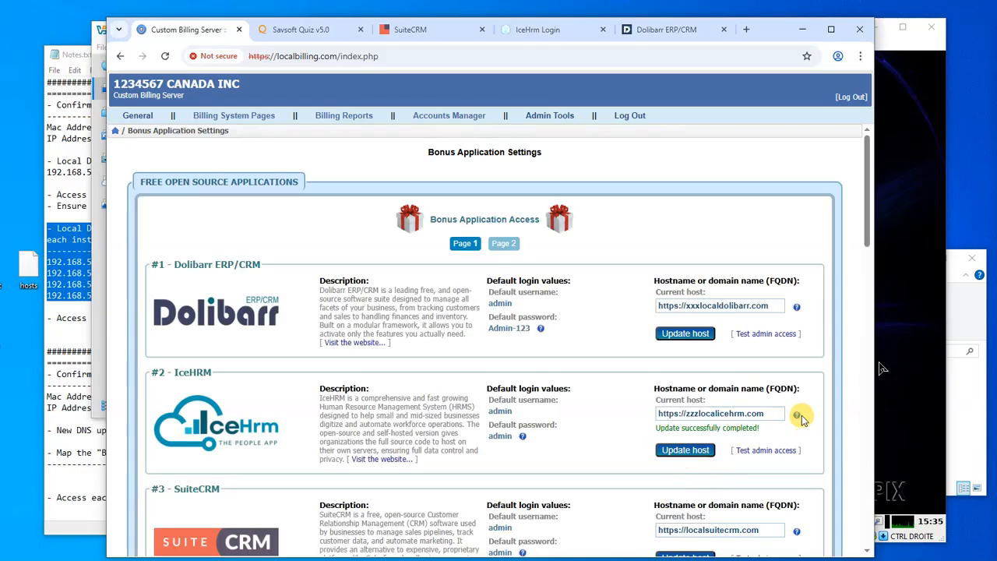
mouse_move(803, 419)
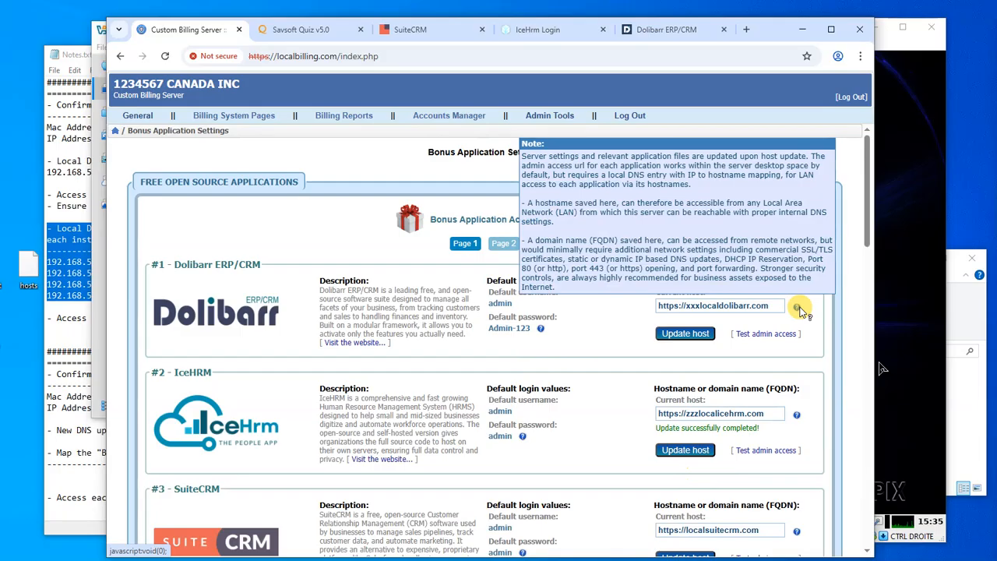
Open the desktop copy of the hosts file in Notepad.
click(51, 441)
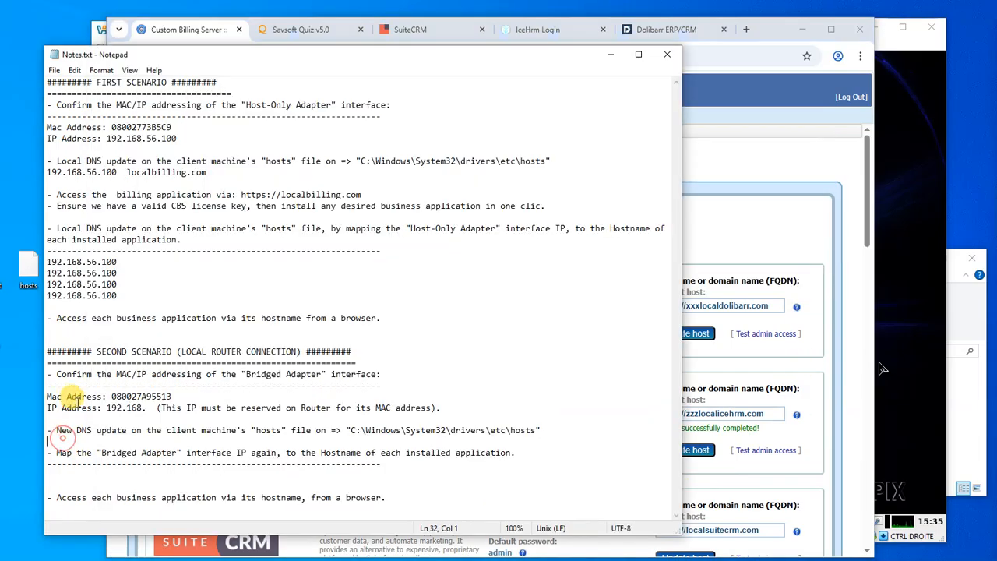
click(27, 276)
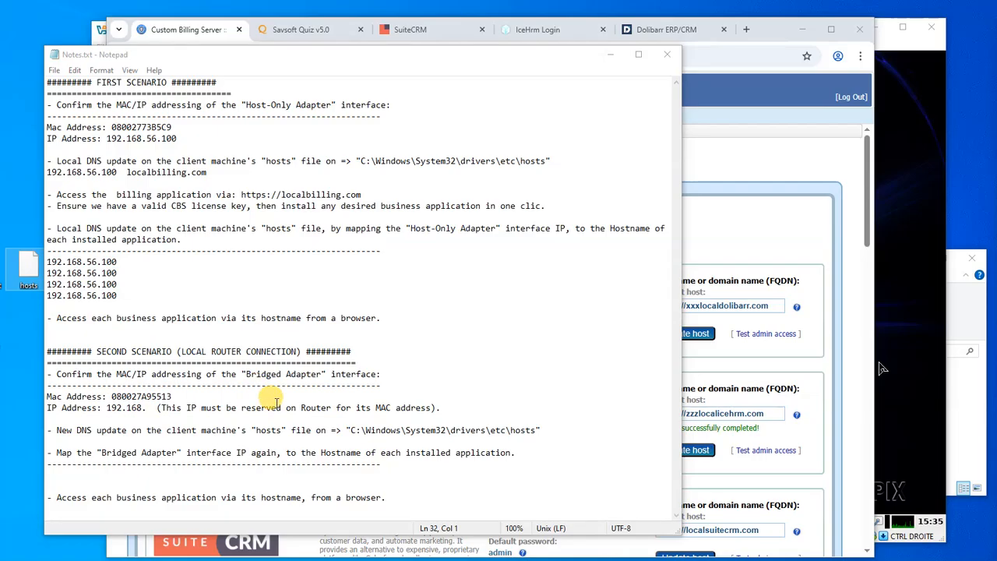
double_click(30, 271)
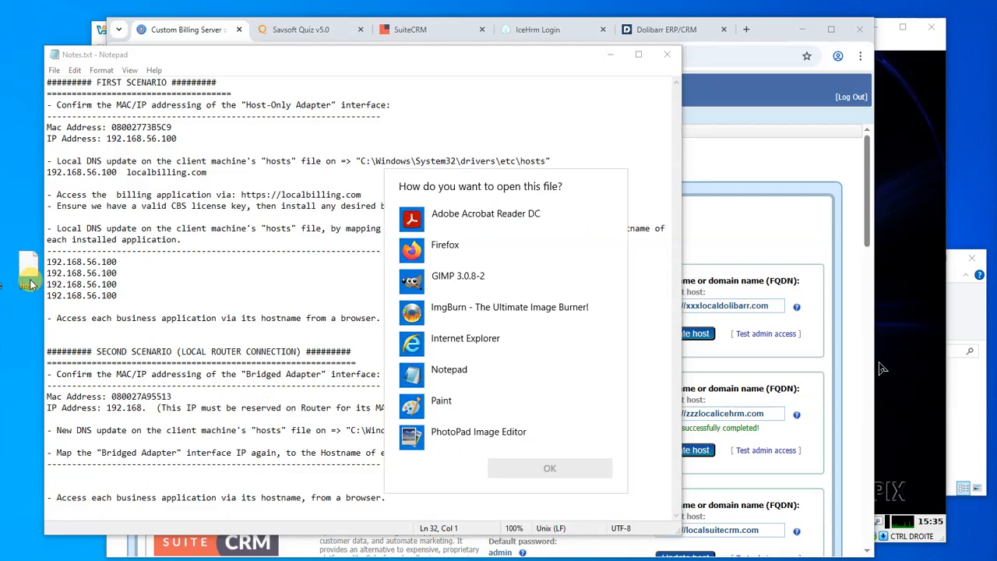
click(449, 372)
click(550, 468)
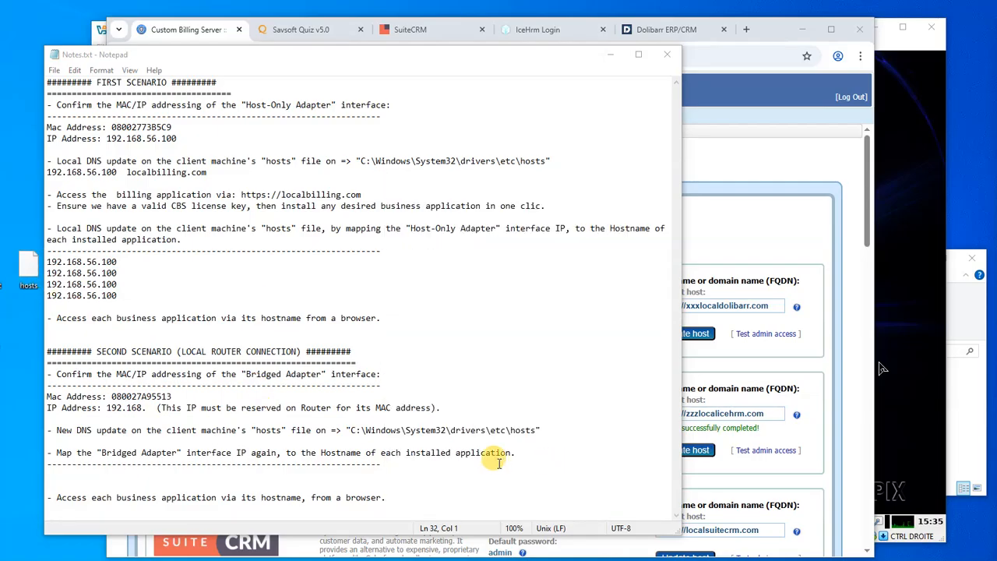
Copy xxxlocaldolibarr.com from the Dolibarr host setting and replace localdolibarr.com with it in the hosts file.
drag(769, 305, 686, 305)
key(ctrl+c)
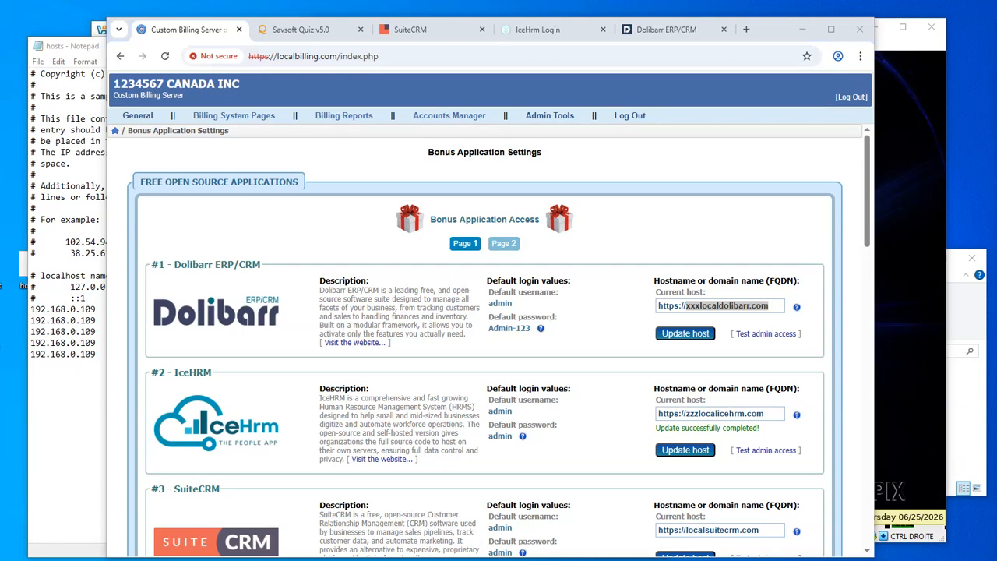
drag(867, 231, 864, 238)
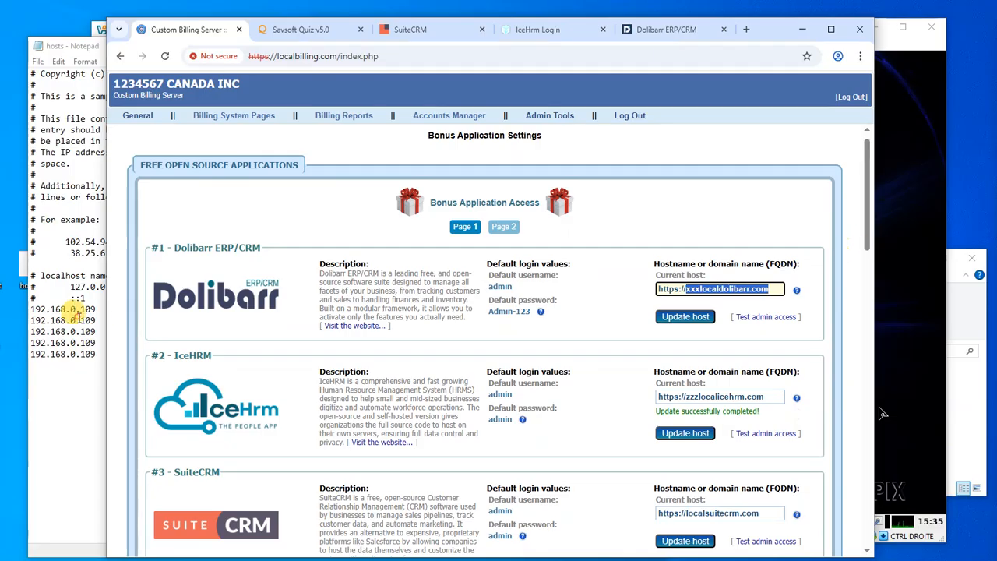
click(80, 318)
drag(202, 320, 113, 320)
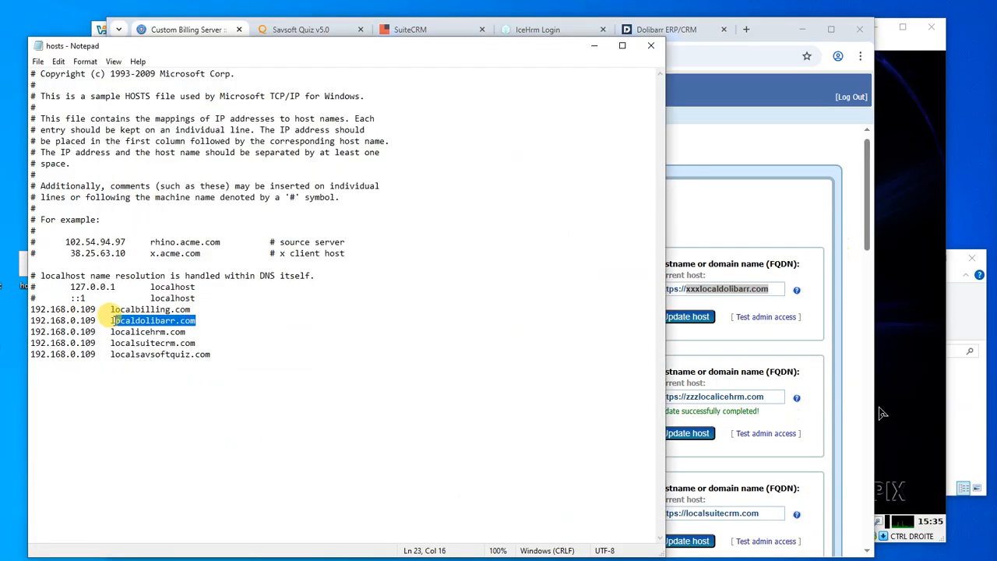
key(ctrl+v)
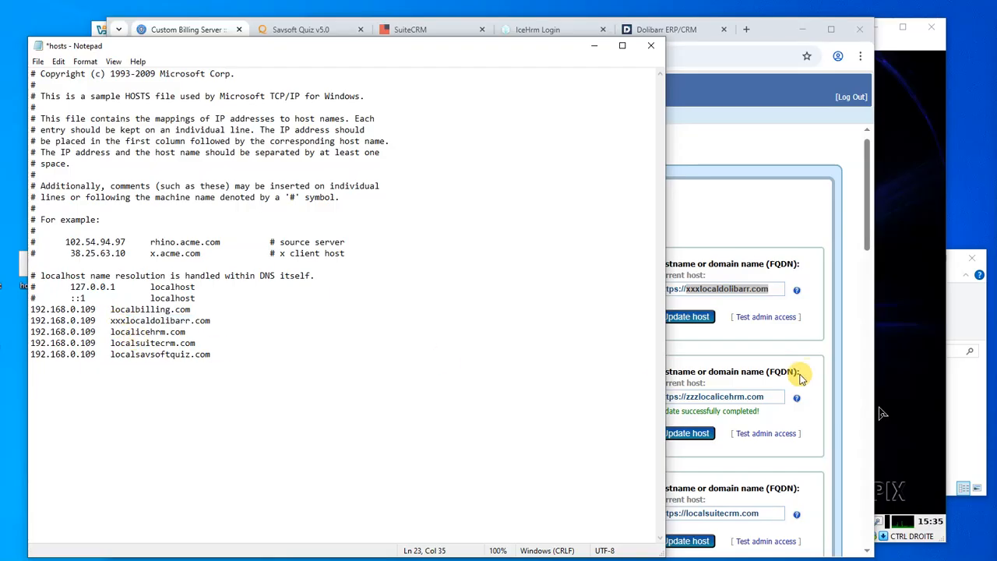
Replace localicehrm.com with zzzlocalicehrm.com in the hosts file, and save and close the file.
click(816, 339)
drag(767, 396, 701, 395)
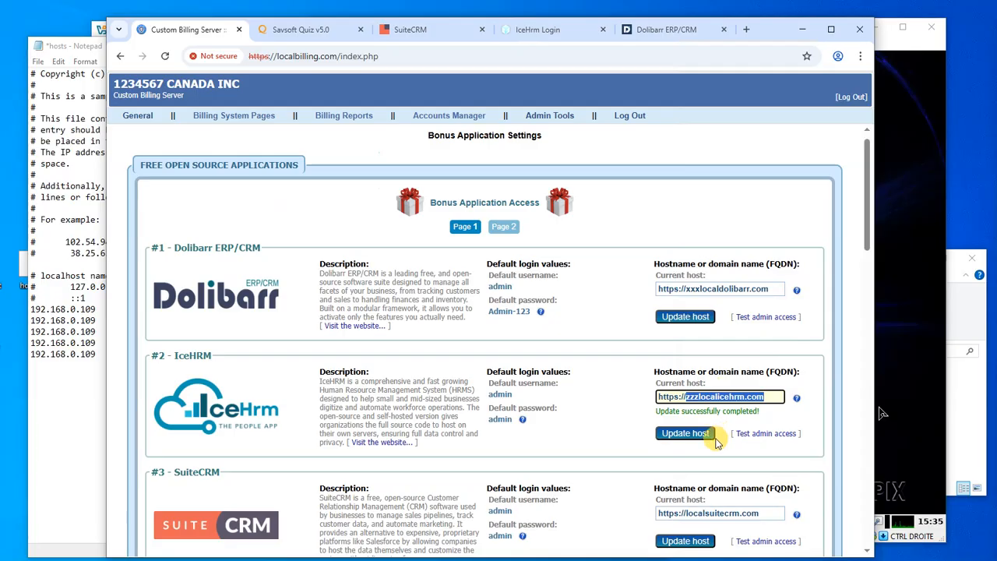
click(78, 363)
drag(191, 333, 110, 331)
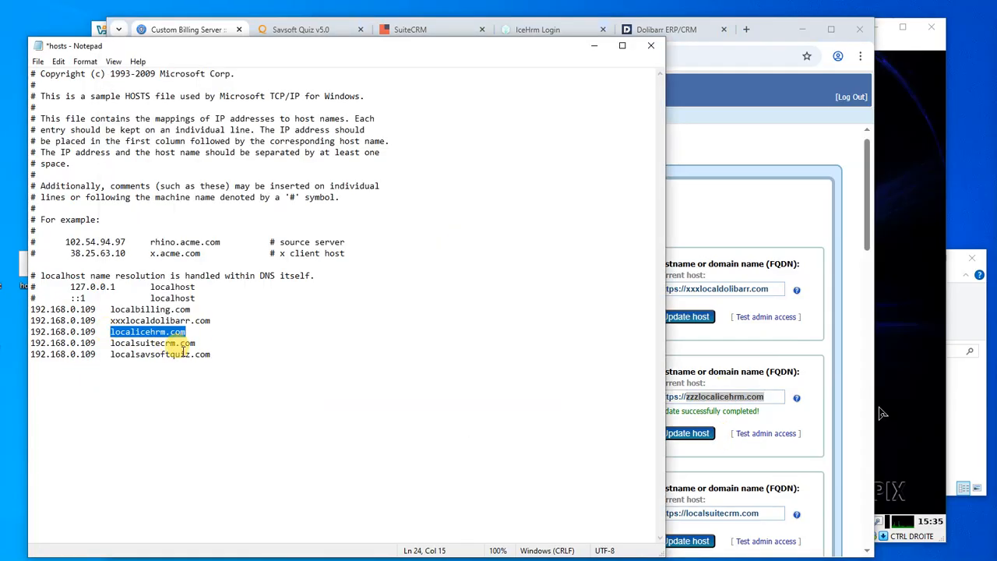
text(zzzlocalicehrm.com)
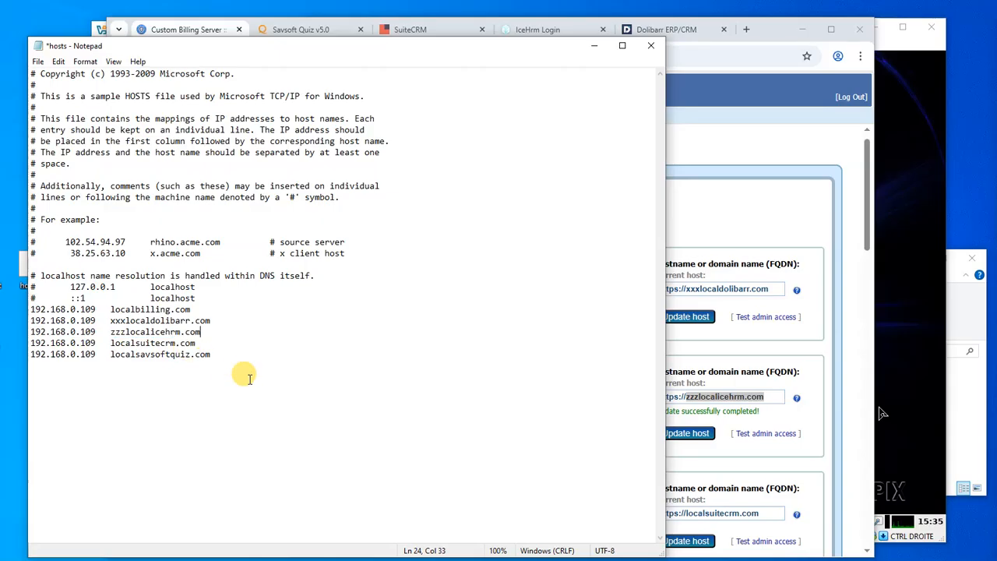
click(36, 63)
click(72, 118)
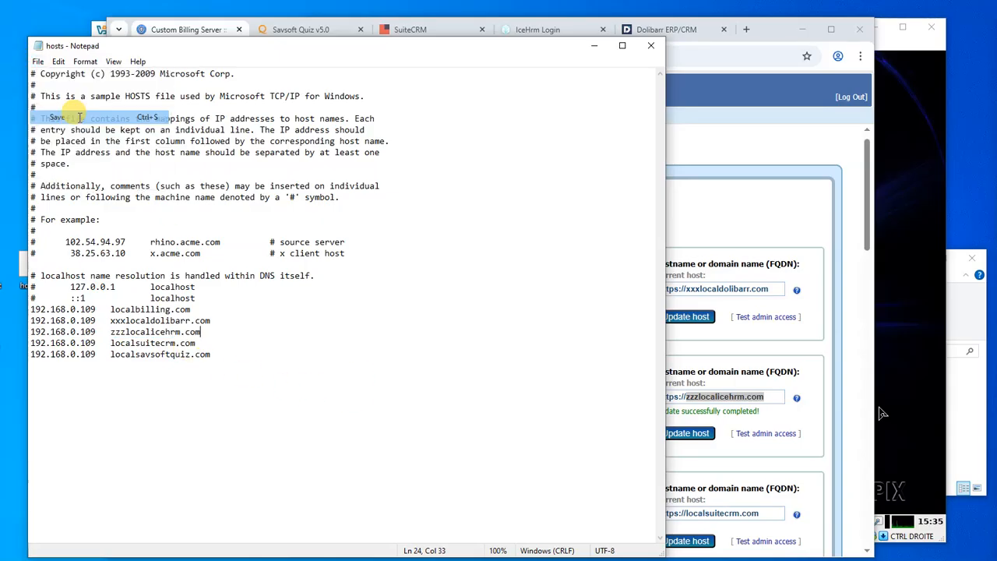
click(646, 51)
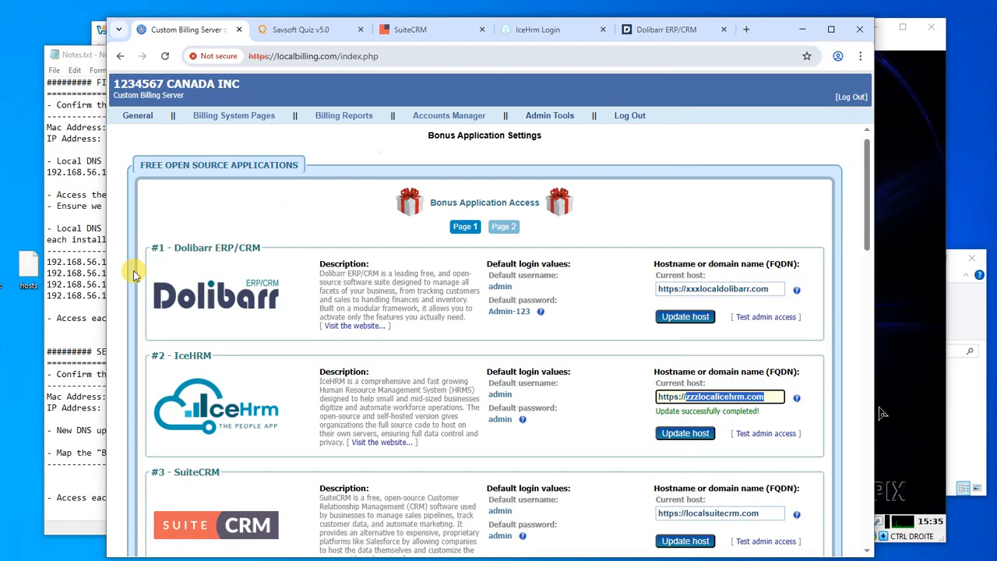
Copy the desktop hosts file into the Windows System32 drivers etc folder, replacing the existing hosts file.
right_click(27, 275)
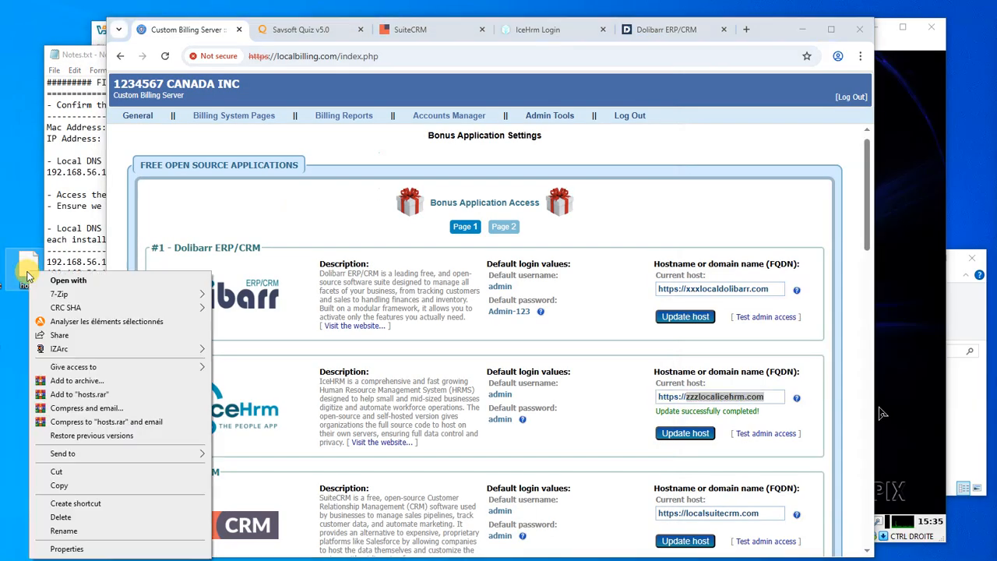
click(62, 485)
click(973, 329)
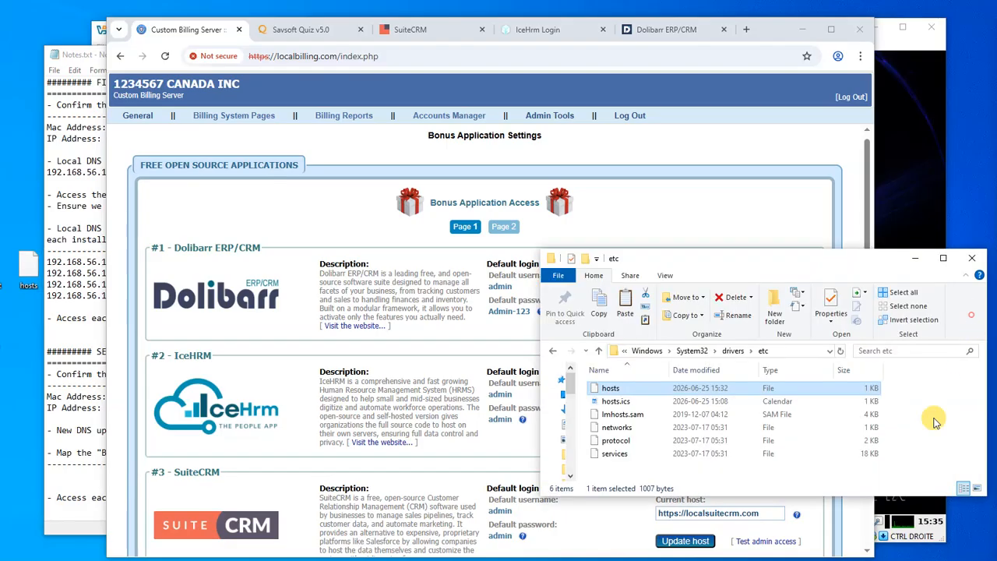
right_click(920, 405)
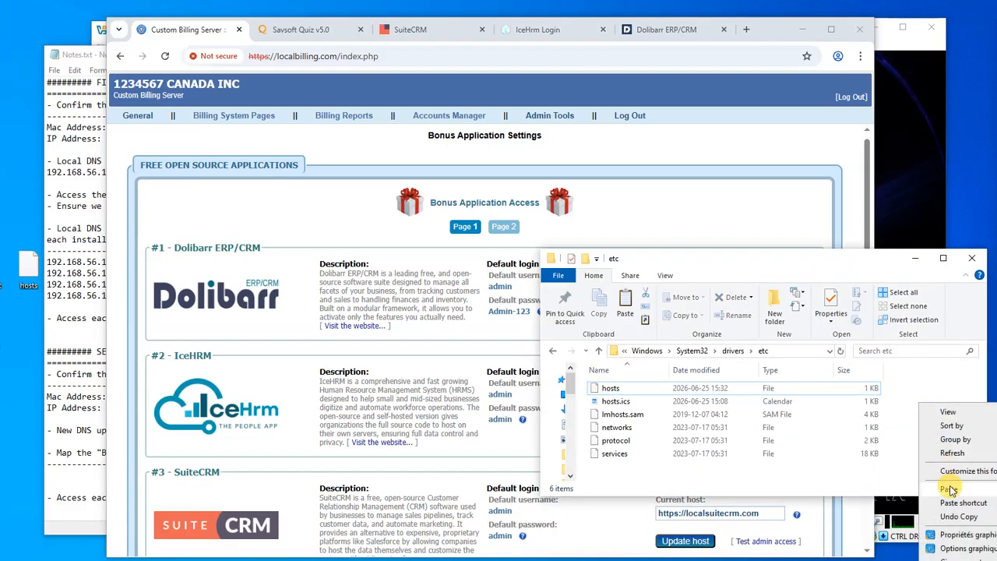
click(948, 488)
click(524, 248)
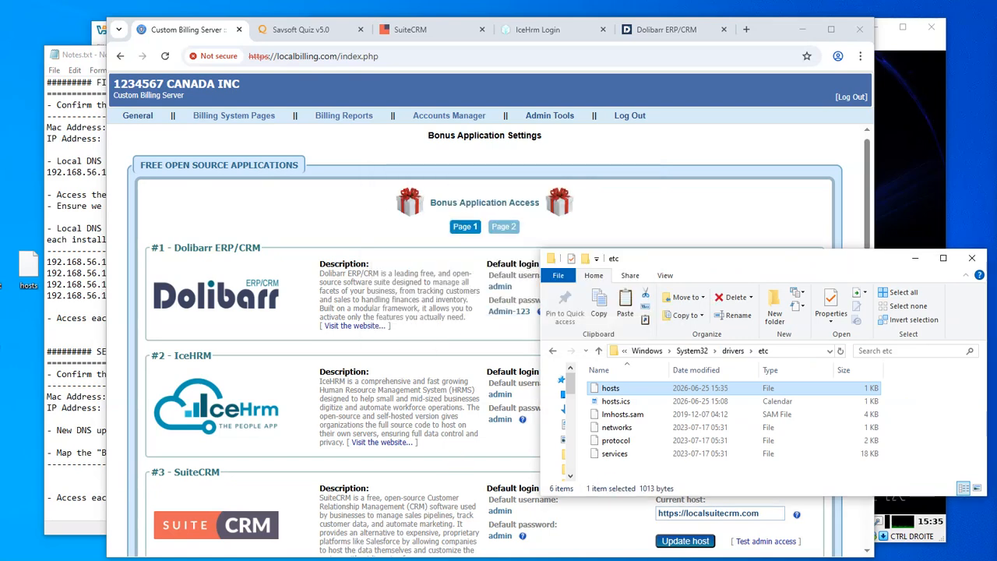
Launch the Dolibarr admin access test from the billing settings and proceed past the certificate warning to xxxlocaldolibarr.com.
click(470, 342)
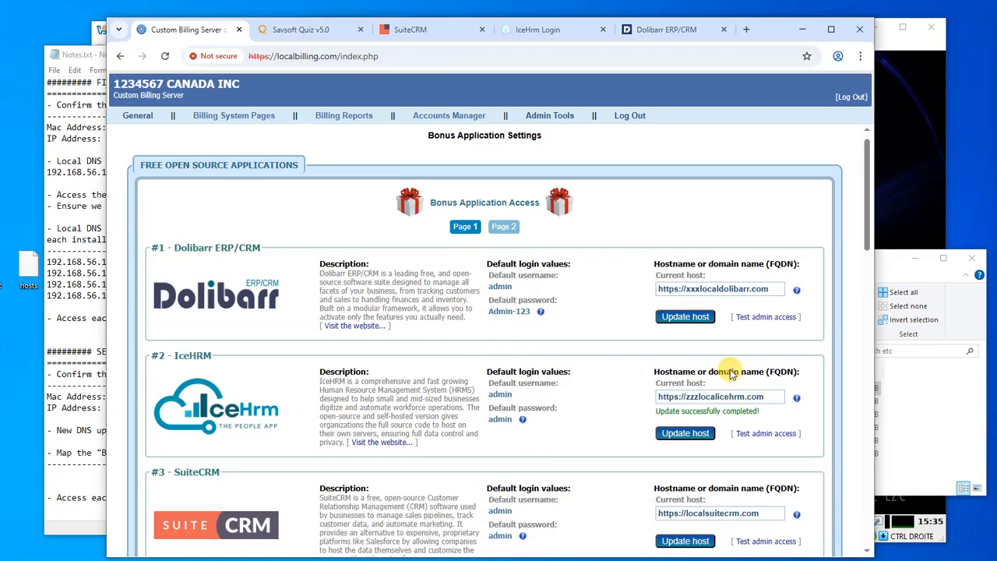
click(767, 317)
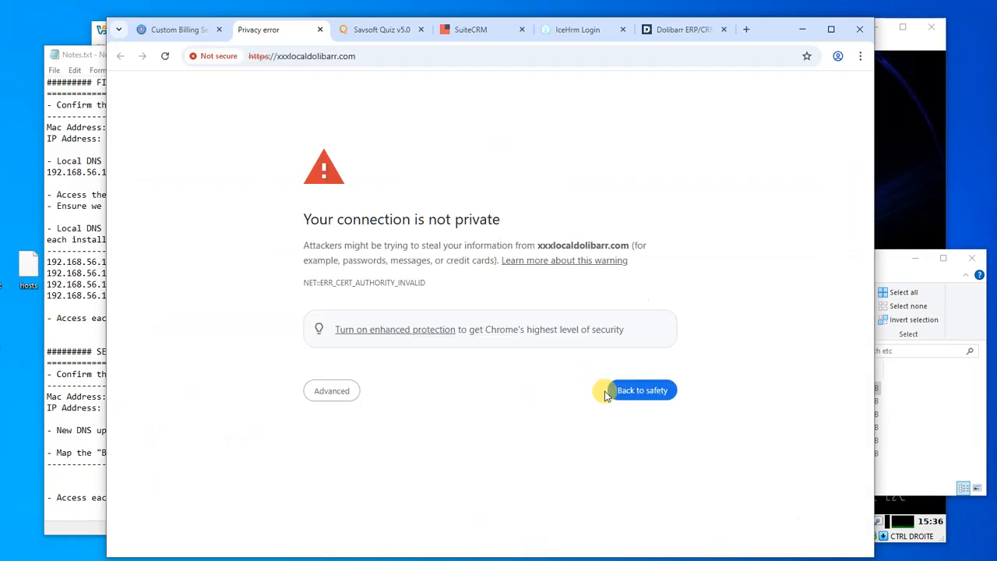
click(342, 393)
click(386, 486)
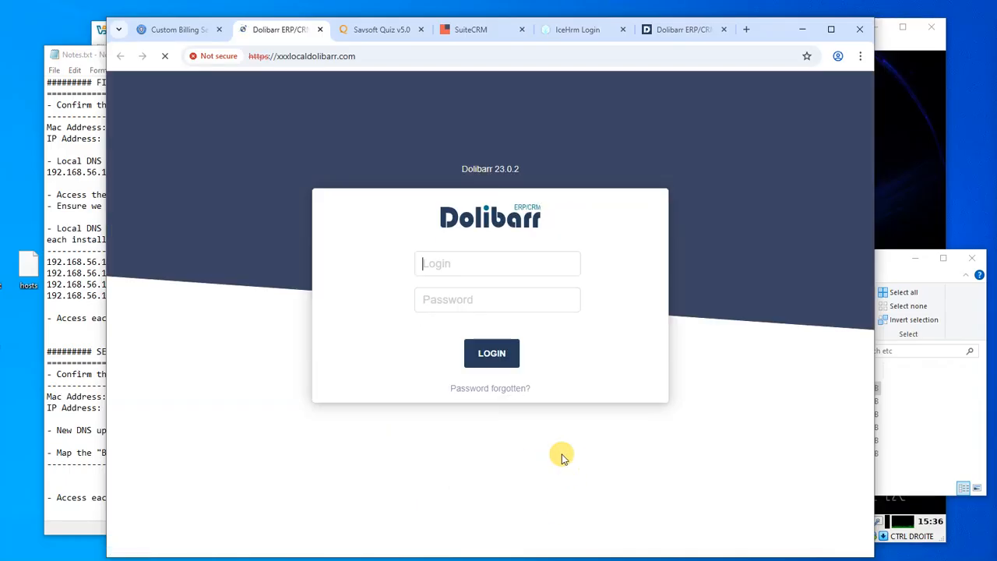
Compare the address of the opened Dolibarr login page with the Dolibarr current host in the Bonus Application Settings.
drag(365, 58, 293, 59)
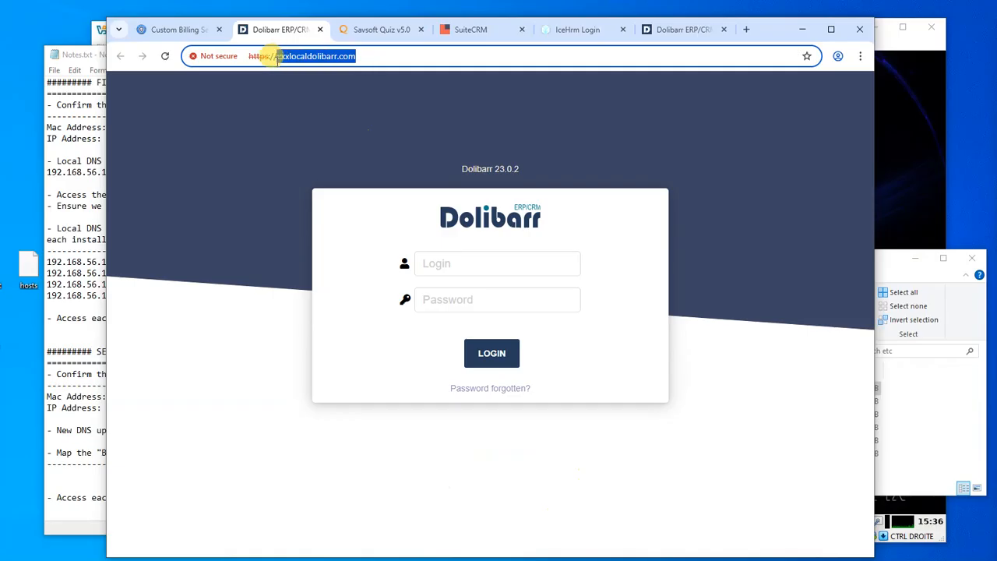
click(180, 32)
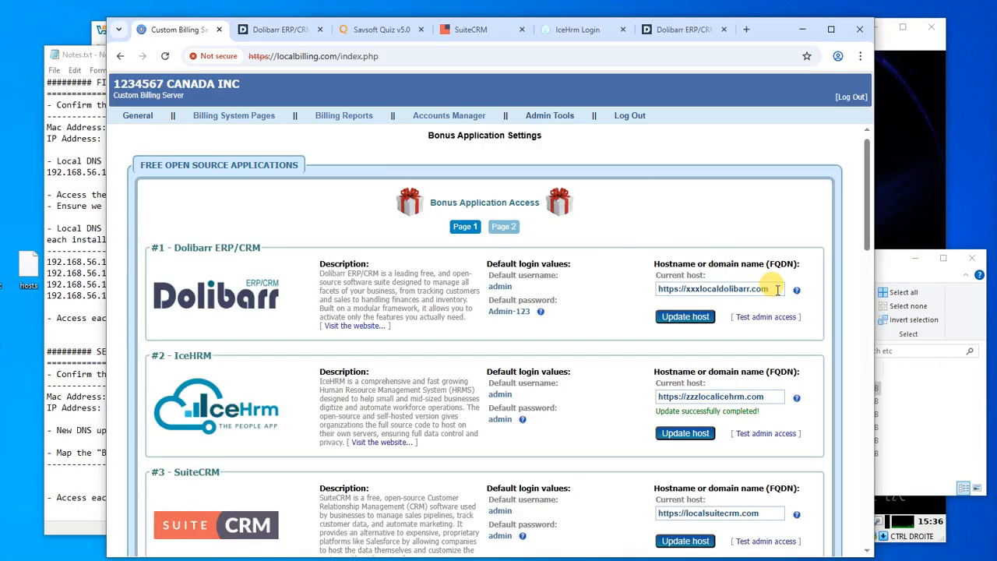
drag(773, 289, 695, 288)
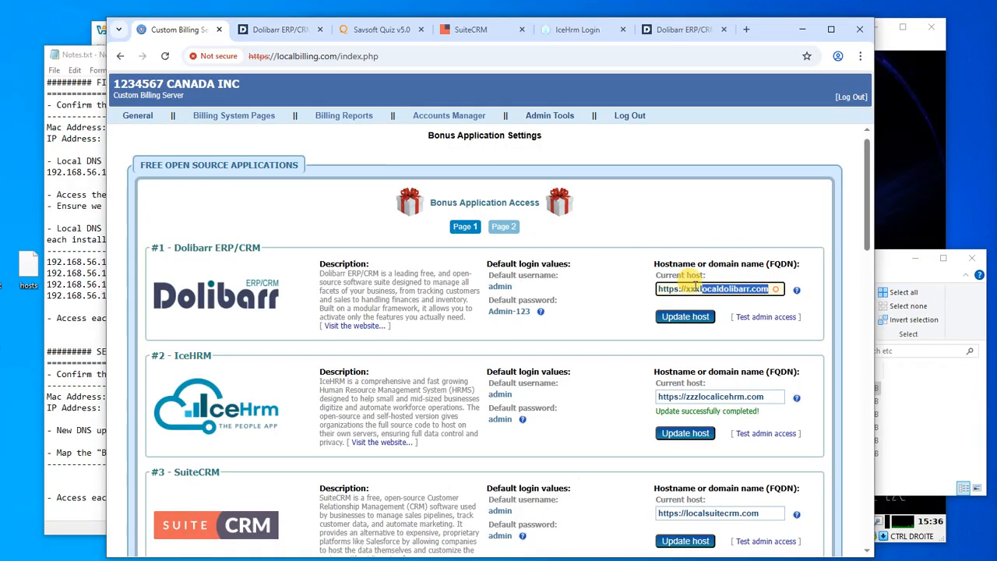
Launch the IceHRM admin access test from the billing settings and proceed past the certificate warning to zzzlocalicehrm.com.
click(765, 433)
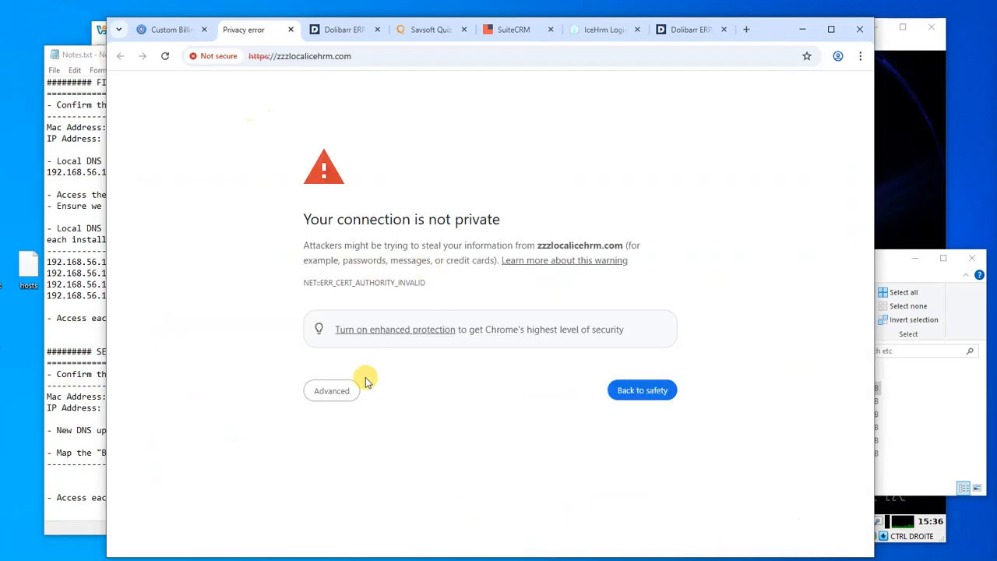
click(342, 391)
click(380, 485)
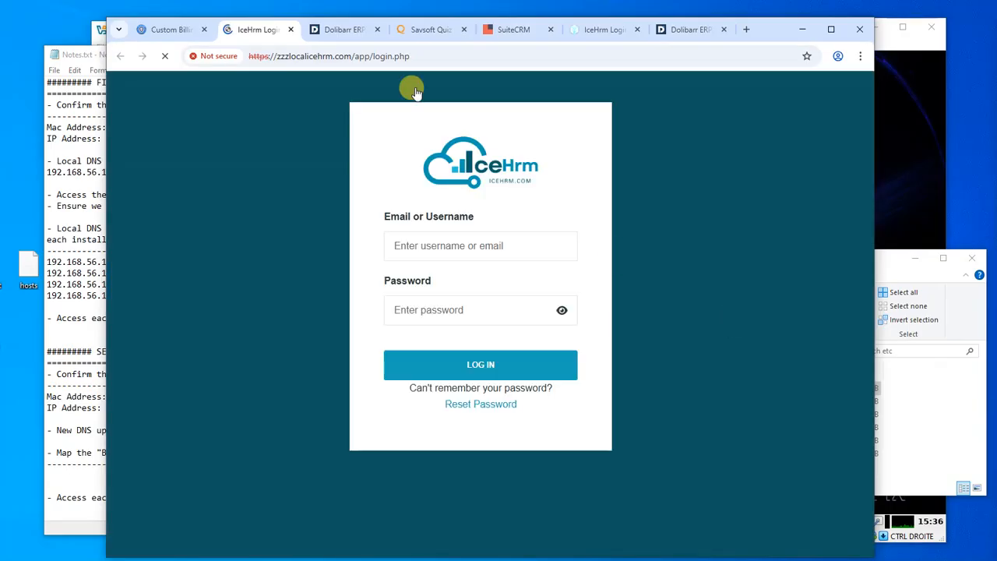
Compare the address of the opened IceHRM login page with the IceHRM current host in the Bonus Application Settings.
drag(354, 56, 276, 56)
click(162, 31)
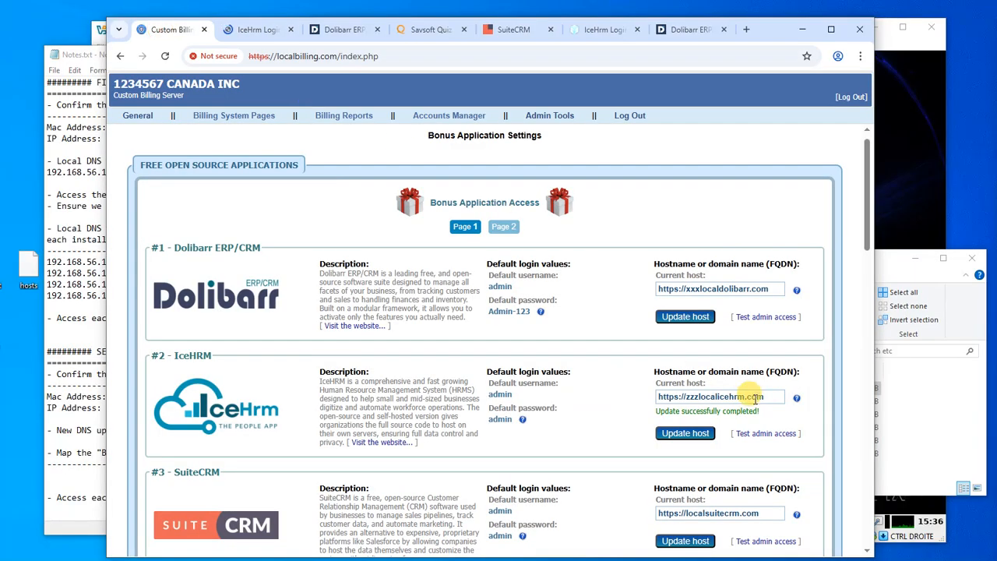
drag(767, 397, 686, 396)
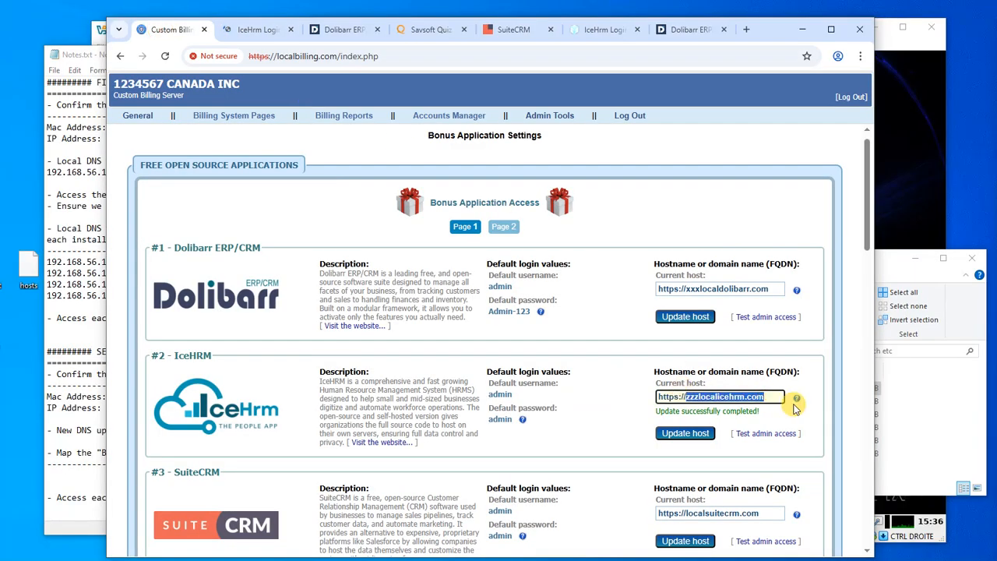
mouse_move(795, 398)
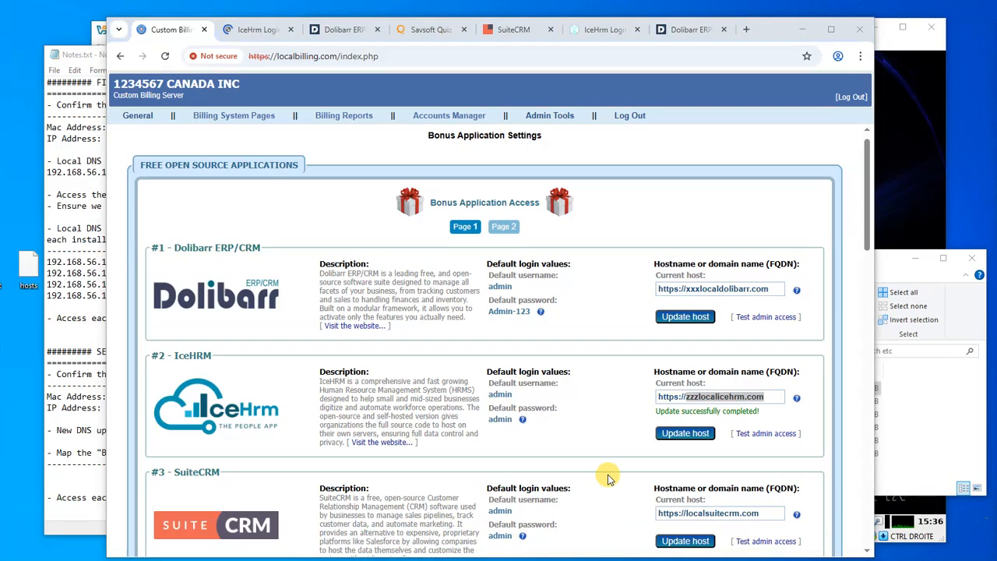
click(549, 417)
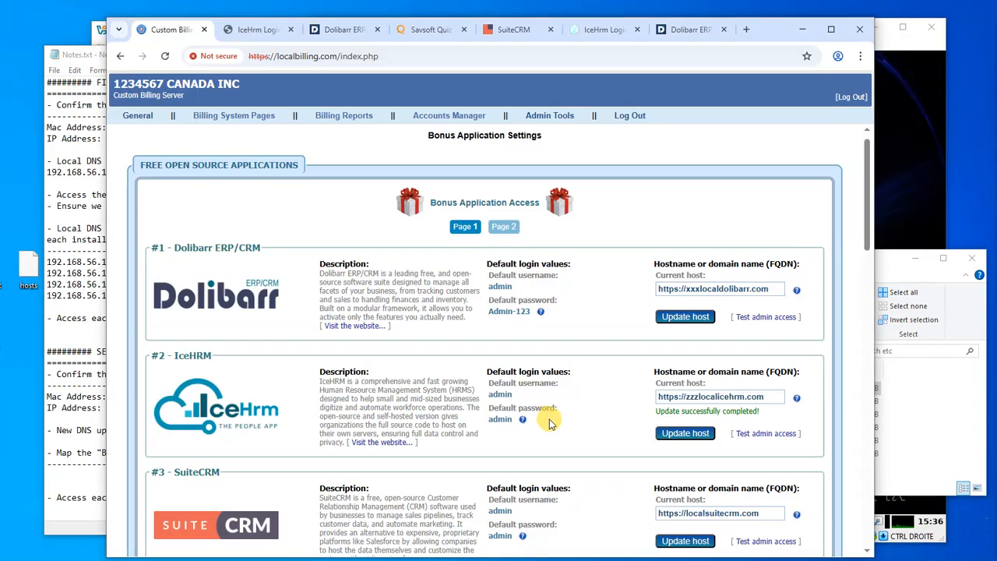
drag(867, 230, 841, 216)
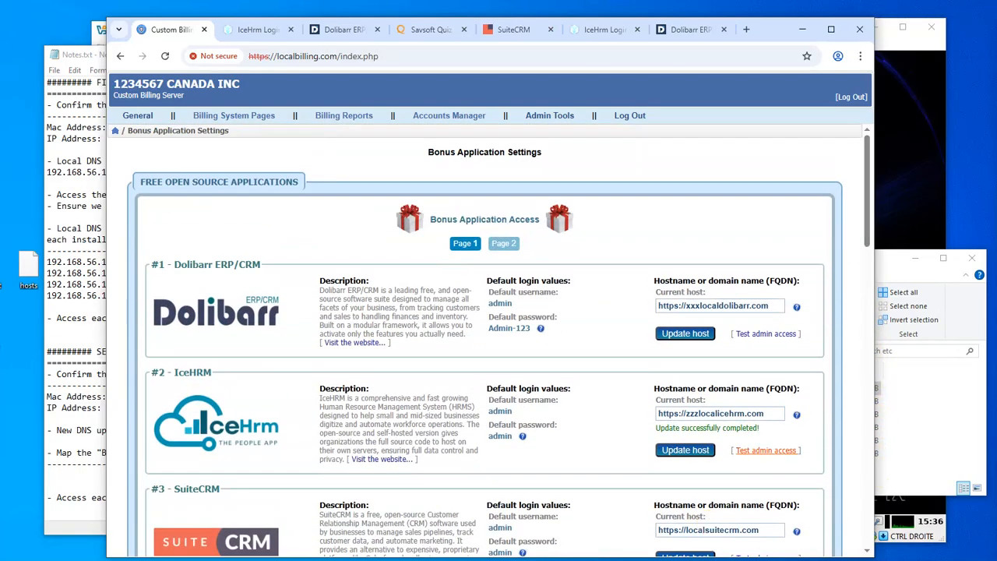